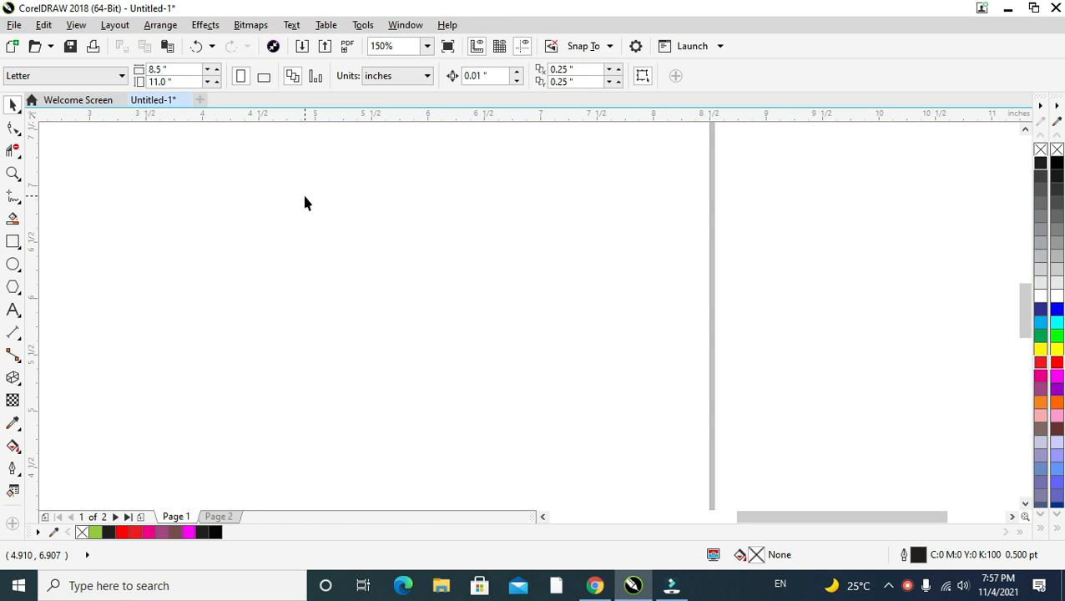
# Draw a circle about 1.13 inches in diameter and make a concentric copy scaled down to about 0.84 inches.
pyautogui.click(14, 265)
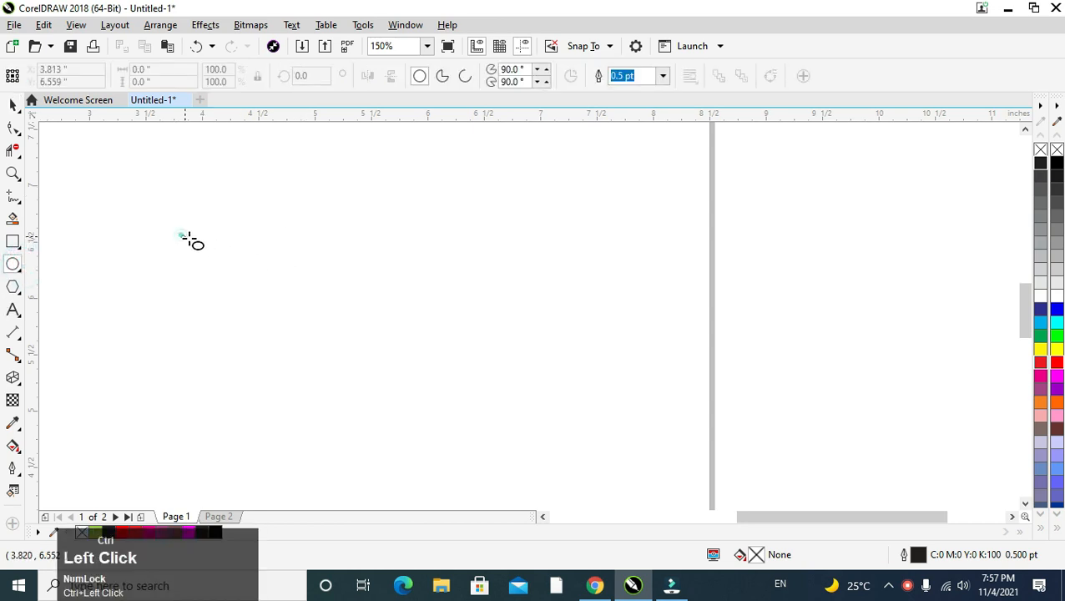
pyautogui.moveTo(184, 237)
pyautogui.mouseDown()
pyautogui.moveTo(292, 328)
pyautogui.moveTo(309, 363)
pyautogui.mouseUp()
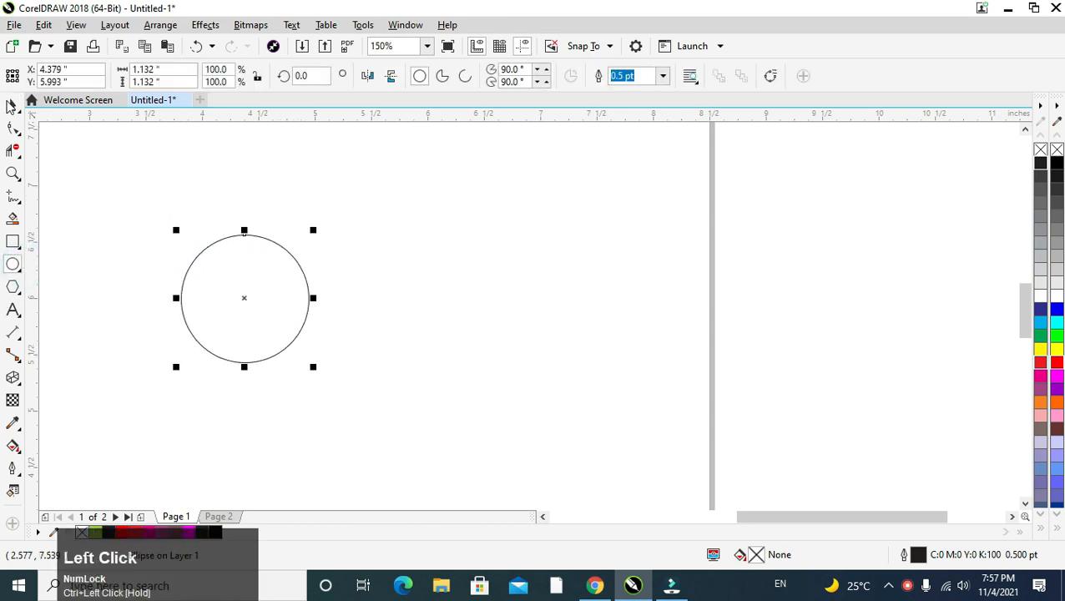
pyautogui.click(13, 105)
pyautogui.moveTo(314, 228); pyautogui.dragTo(297, 246)
pyautogui.rightClick(297, 246)
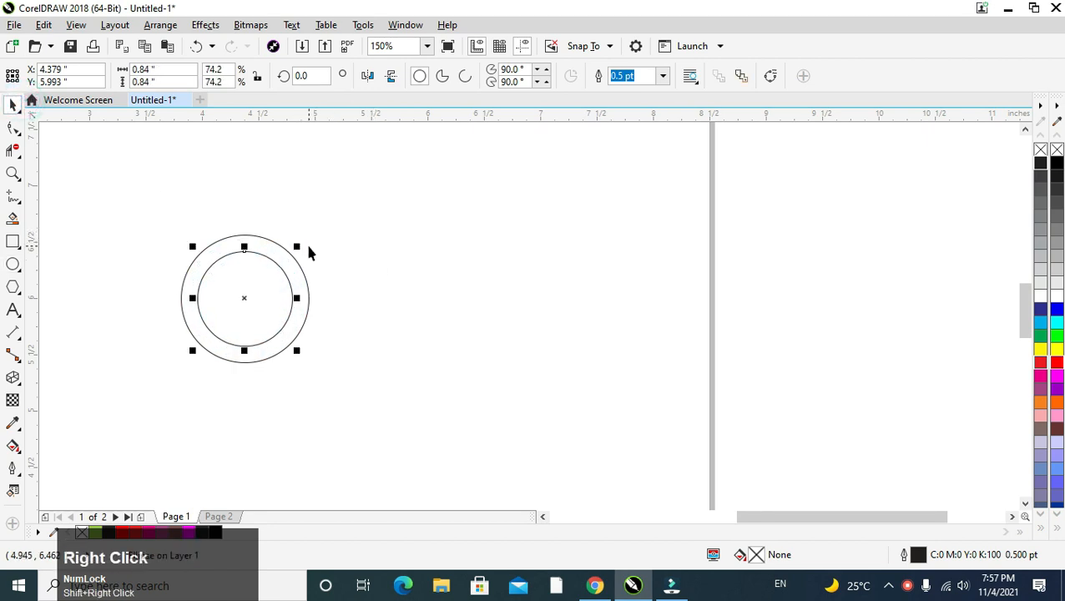
# Nudge the inner circle slightly left and down so its centre sits at X 4.349 and Y 5.953 inches.
pyautogui.press('Left')
pyautogui.press('Left')
pyautogui.press('Left')
pyautogui.press('Down')
pyautogui.press('Down')
pyautogui.press('Down')
pyautogui.press('Down')
pyautogui.press('Down')
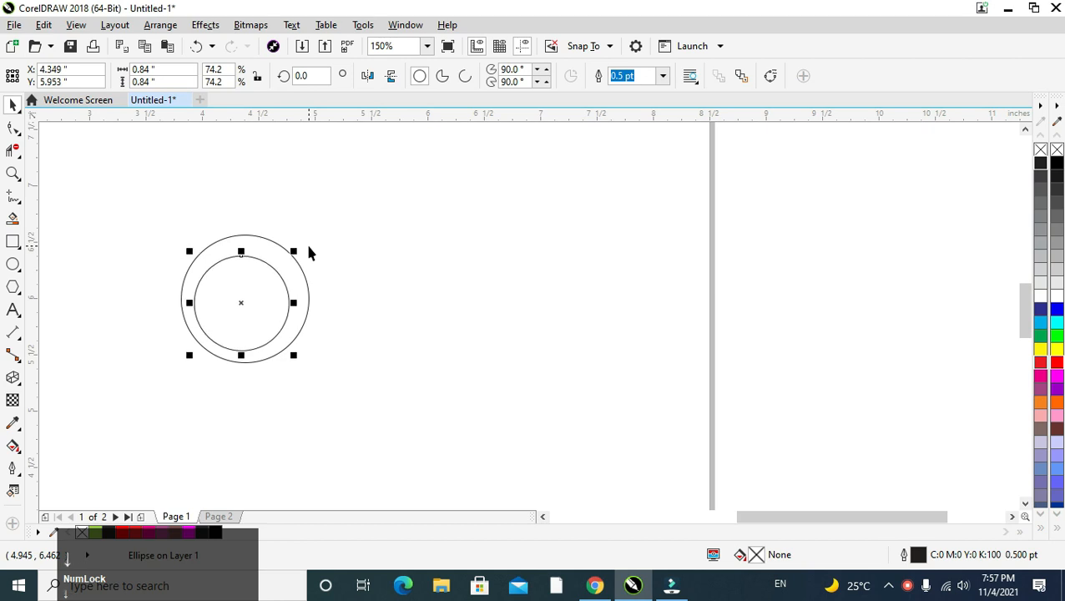
pyautogui.press('Up')
# Fill the area between the two circles with black using Smart Fill, and deselect it.
pyautogui.click(14, 219)
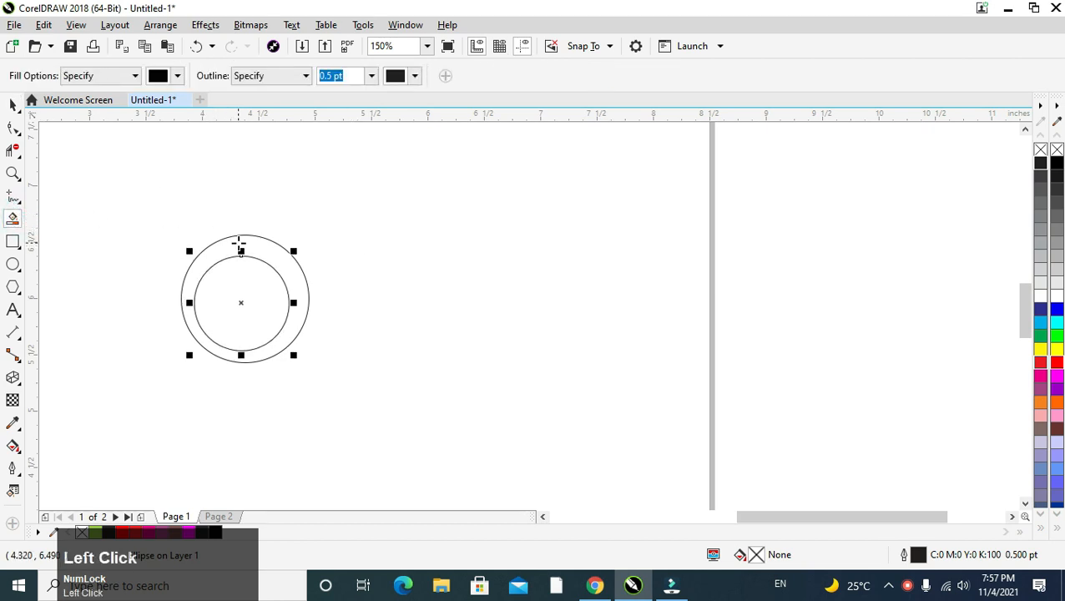
pyautogui.click(240, 245)
pyautogui.click(12, 105)
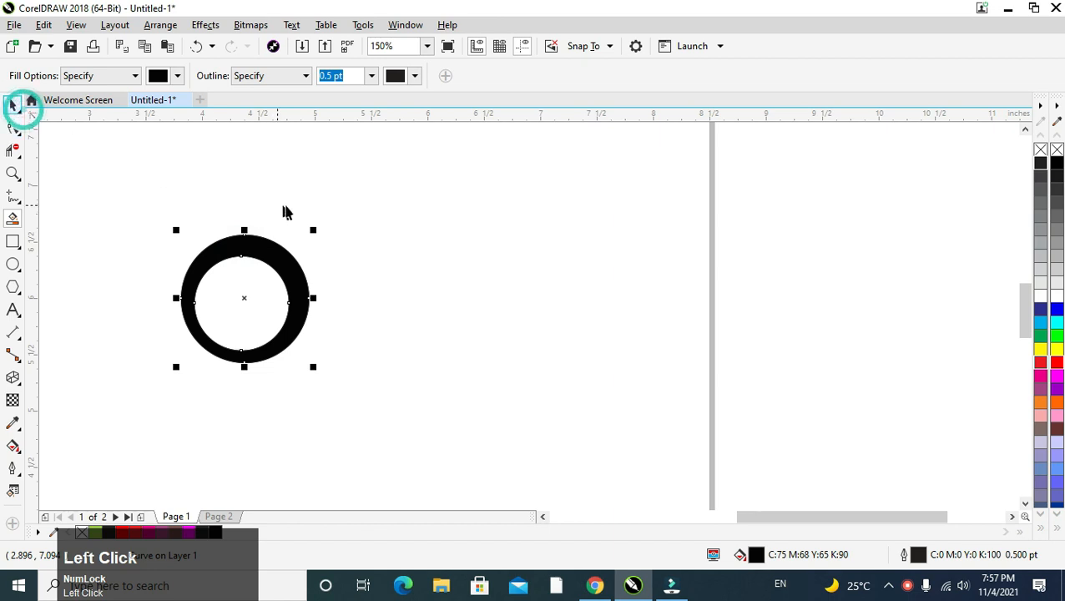
pyautogui.click(285, 205)
# Make two smaller concentric copies of the inner circle for a hub, the smallest about 0.275 inches across.
pyautogui.click(282, 300)
pyautogui.moveTo(297, 249); pyautogui.dragTo(267, 280)
pyautogui.rightClick(281, 275)
pyautogui.keyDown('shift'); pyautogui.click(270, 277); pyautogui.keyUp('shift')
pyautogui.rightClick(266, 281)
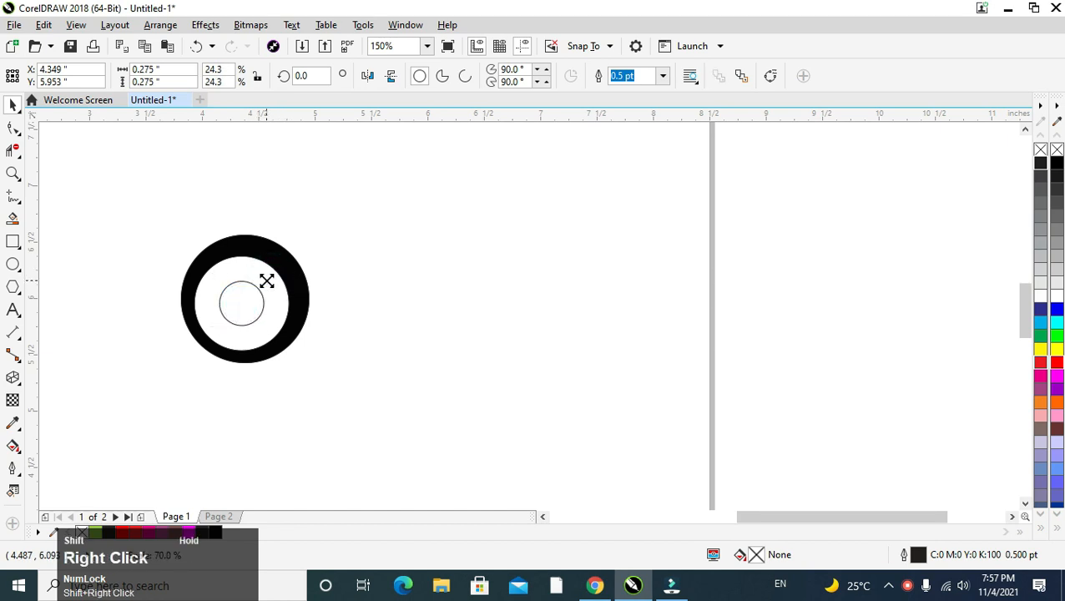
pyautogui.click(327, 261)
# Fill the ring between the two small hub circles with black using Smart Fill, and deselect it.
pyautogui.click(13, 219)
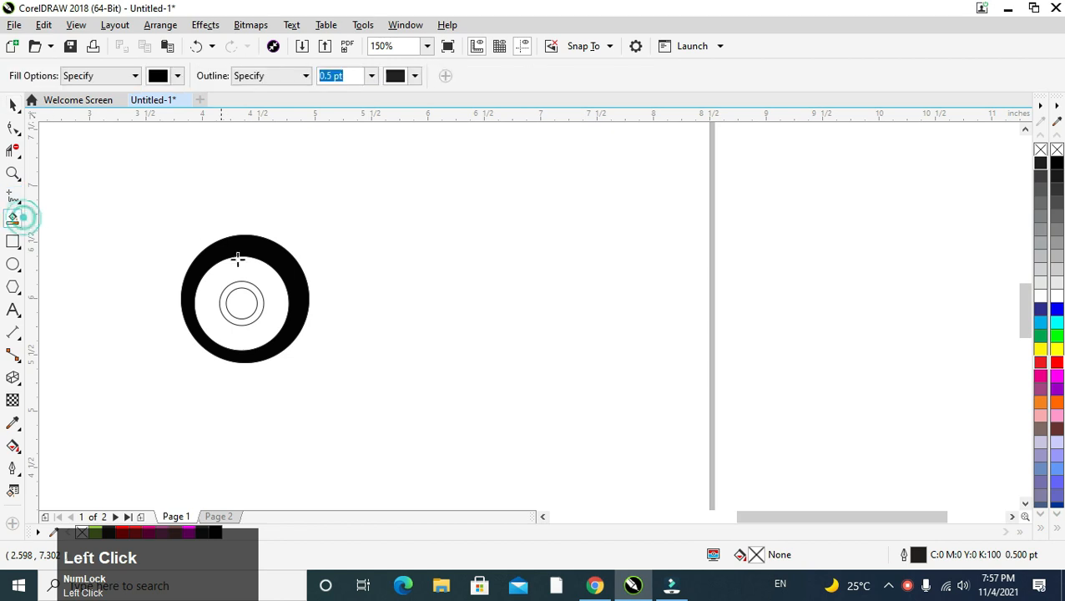
pyautogui.click(241, 284)
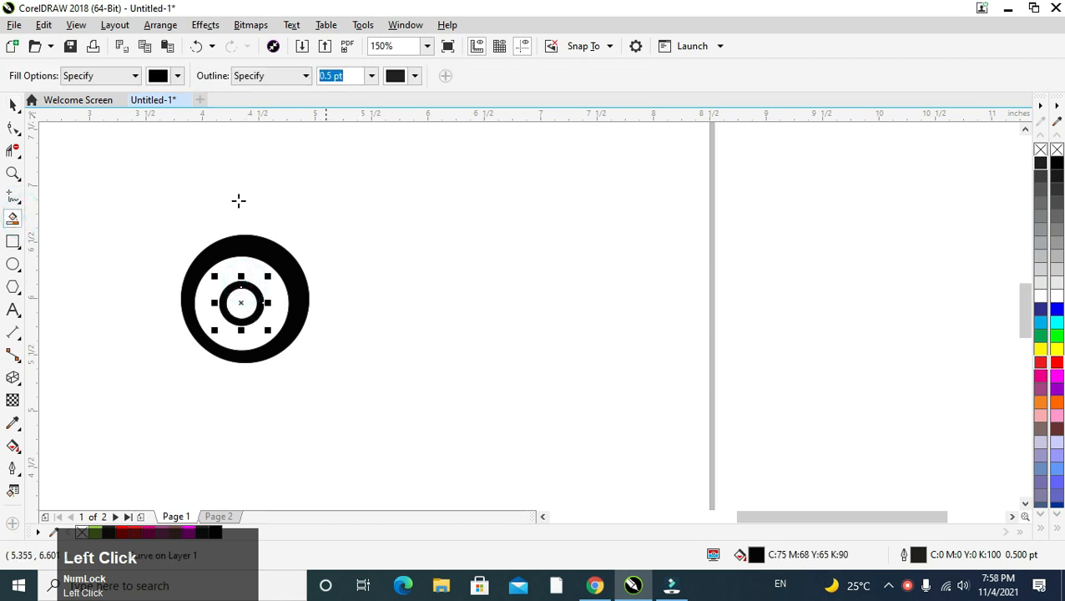
pyautogui.click(13, 104)
pyautogui.click(242, 153)
pyautogui.click(347, 249)
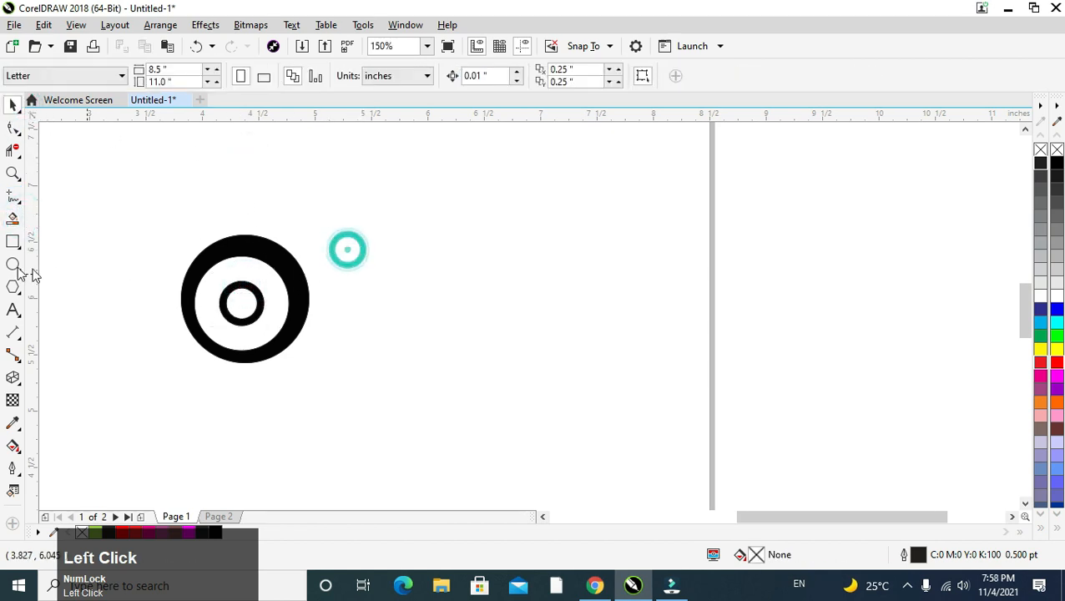
# Draw a straight Freehand line from the hub centre diagonally up to the right, spanning about 0.57 by 1 inch.
pyautogui.click(15, 198)
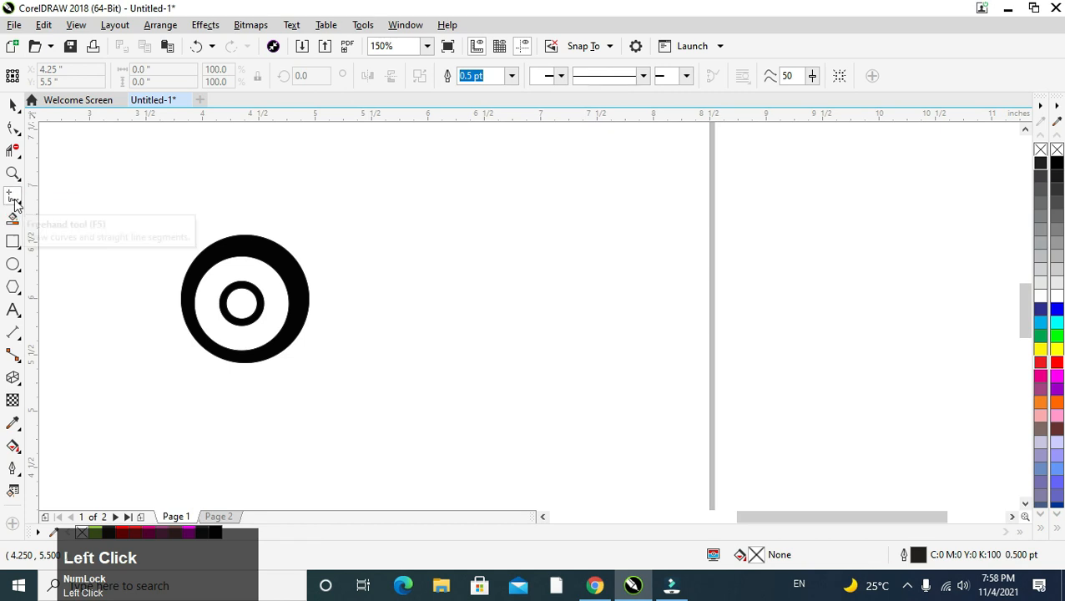
pyautogui.click(242, 298)
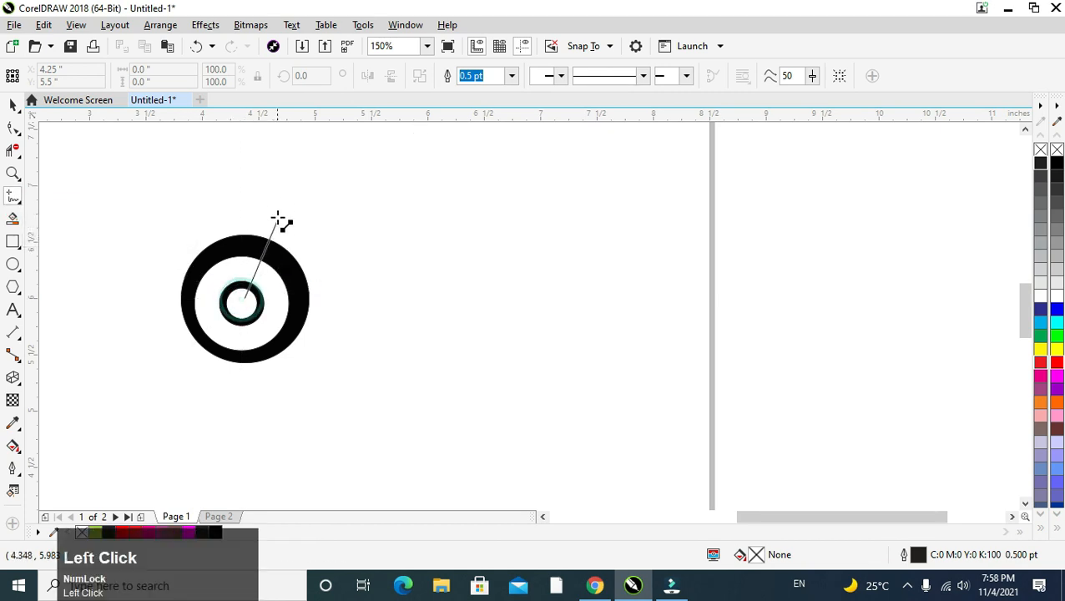
pyautogui.click(309, 186)
pyautogui.click(11, 105)
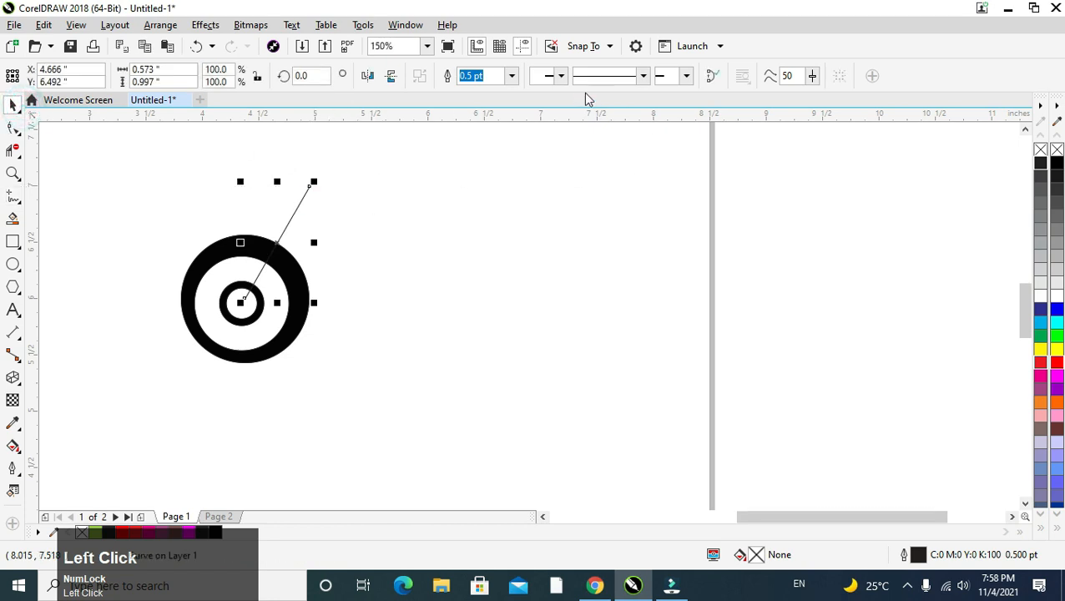
# Set the diagonal line's outline width to 8 pt and convert the outline to an object.
pyautogui.click(511, 76)
pyautogui.click(476, 199)
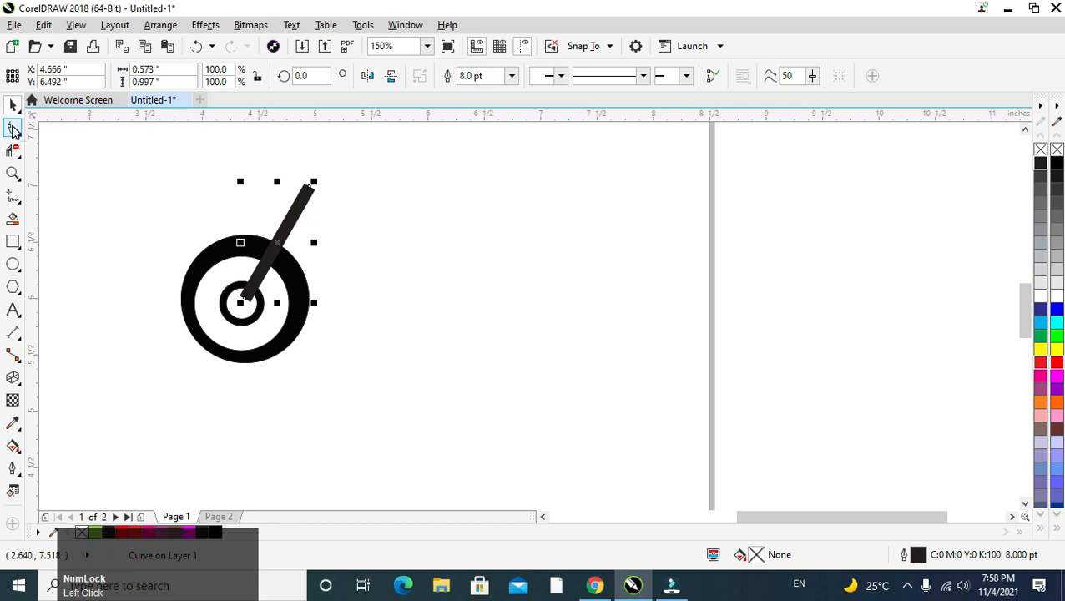
pyautogui.click(121, 25)
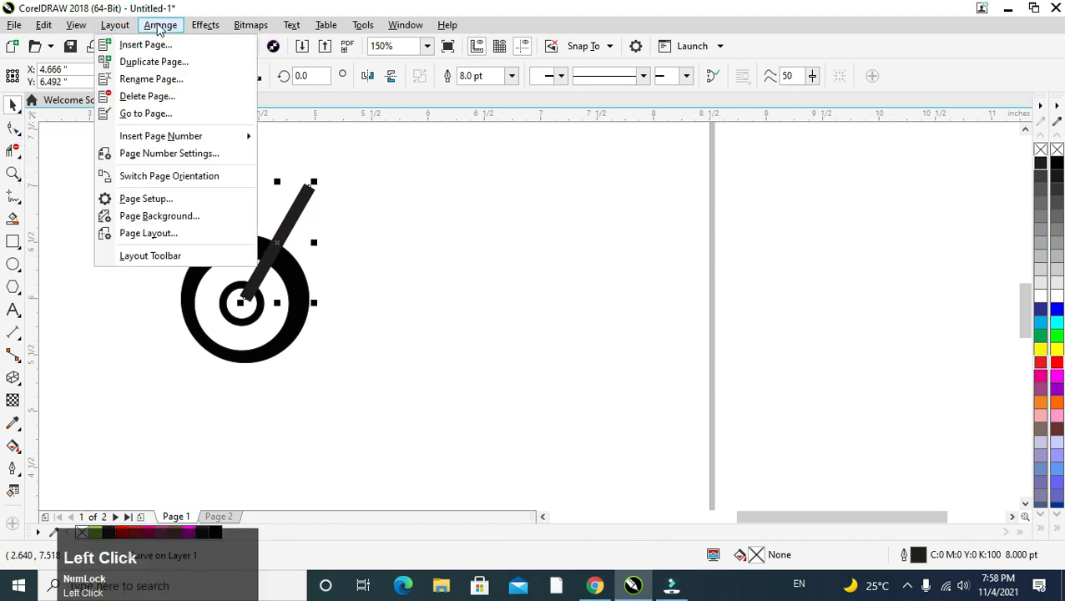
pyautogui.click(210, 268)
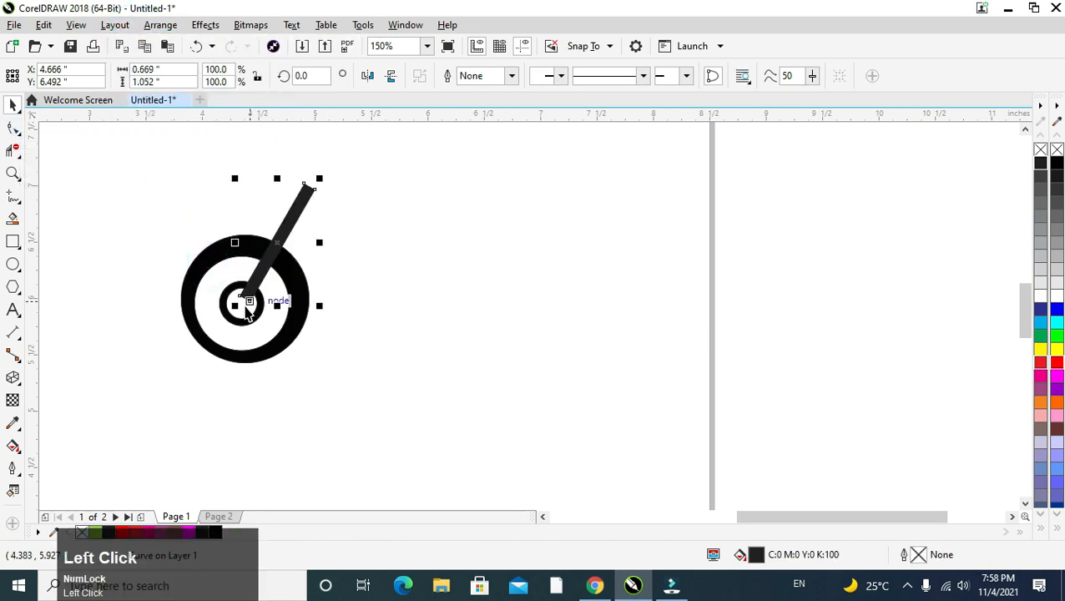
# Taper the diagonal bar to a point at the hub by adding a mid-edge node and deleting both corner nodes.
pyautogui.scroll(1, 247, 312)
pyautogui.scroll(1, 247, 305)
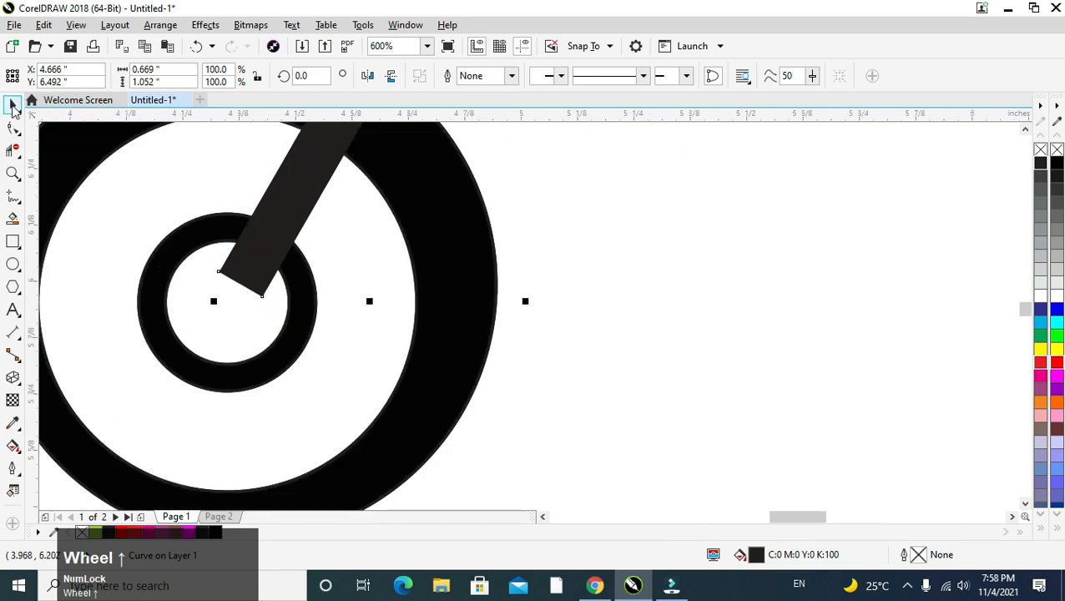
pyautogui.click(13, 105)
pyautogui.click(12, 128)
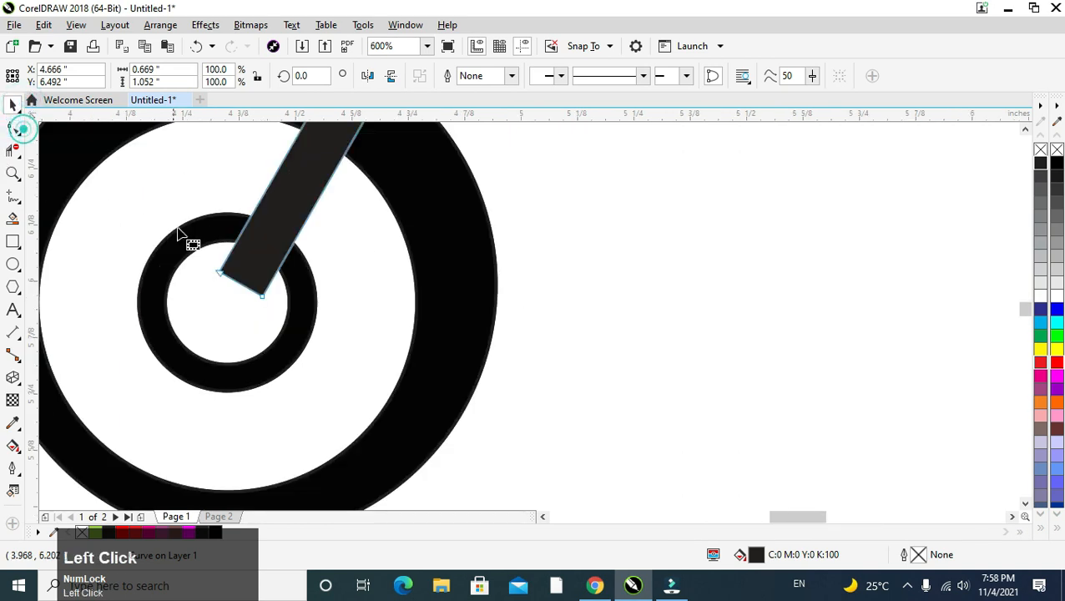
pyautogui.click(237, 284)
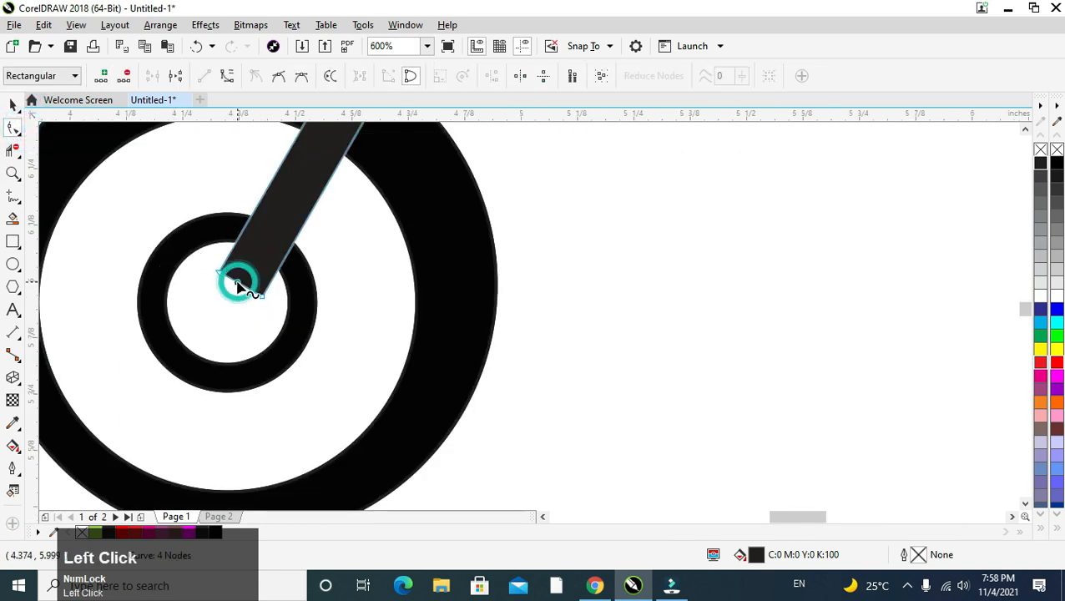
pyautogui.click(101, 76)
pyautogui.doubleClick(219, 278)
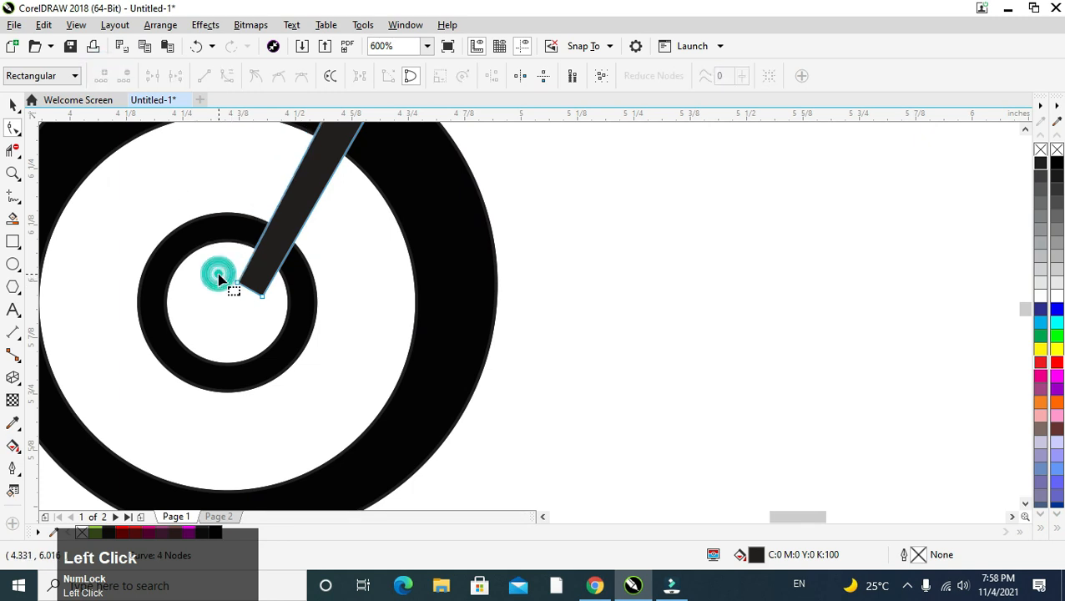
pyautogui.doubleClick(263, 299)
pyautogui.scroll(-2, 267, 272)
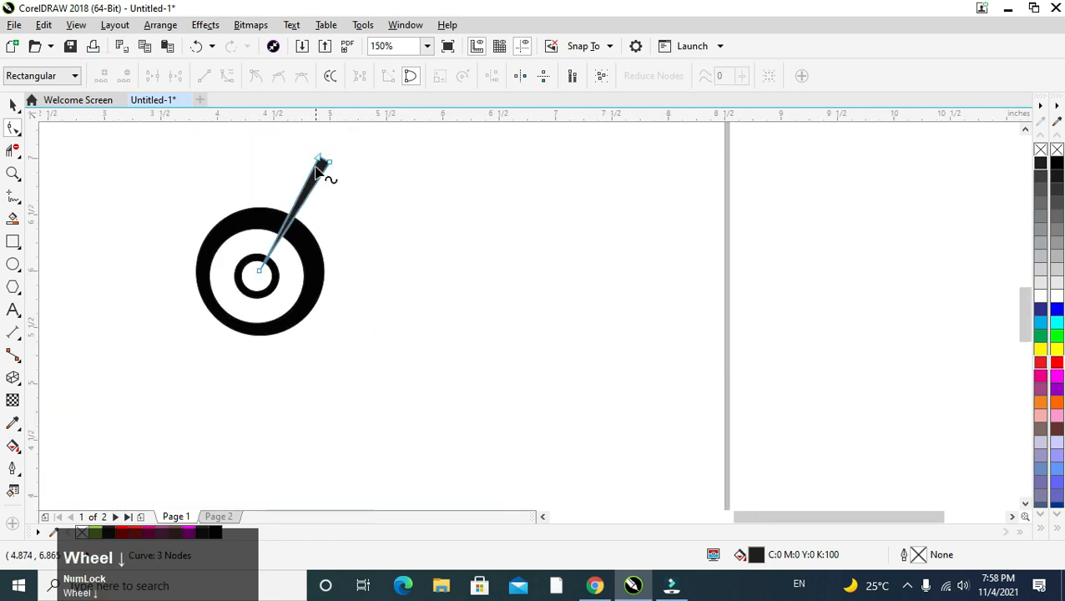
# Move the tapered bar's rotation centre to its pointed tip and rotate a copy slightly clockwise beside it.
pyautogui.scroll(2, 334, 171)
pyautogui.click(13, 106)
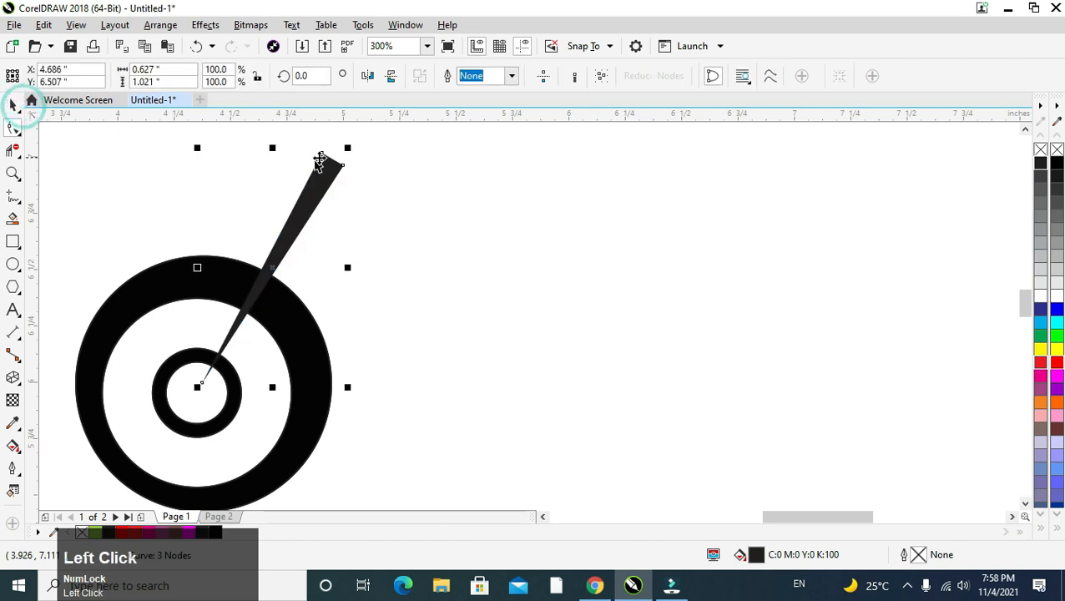
pyautogui.click(318, 181)
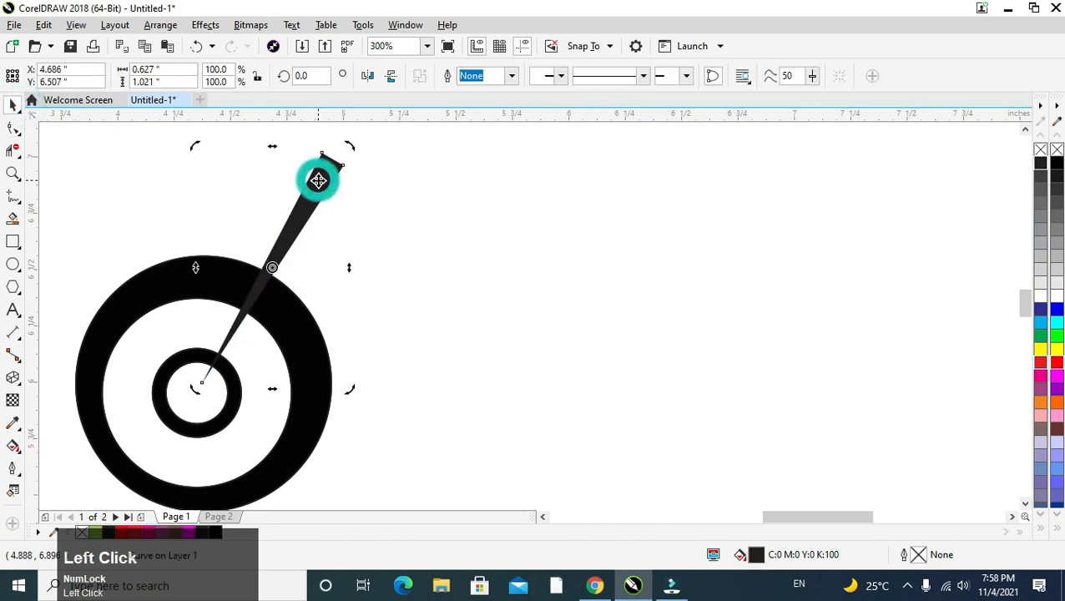
pyautogui.moveTo(272, 267); pyautogui.dragTo(200, 382)
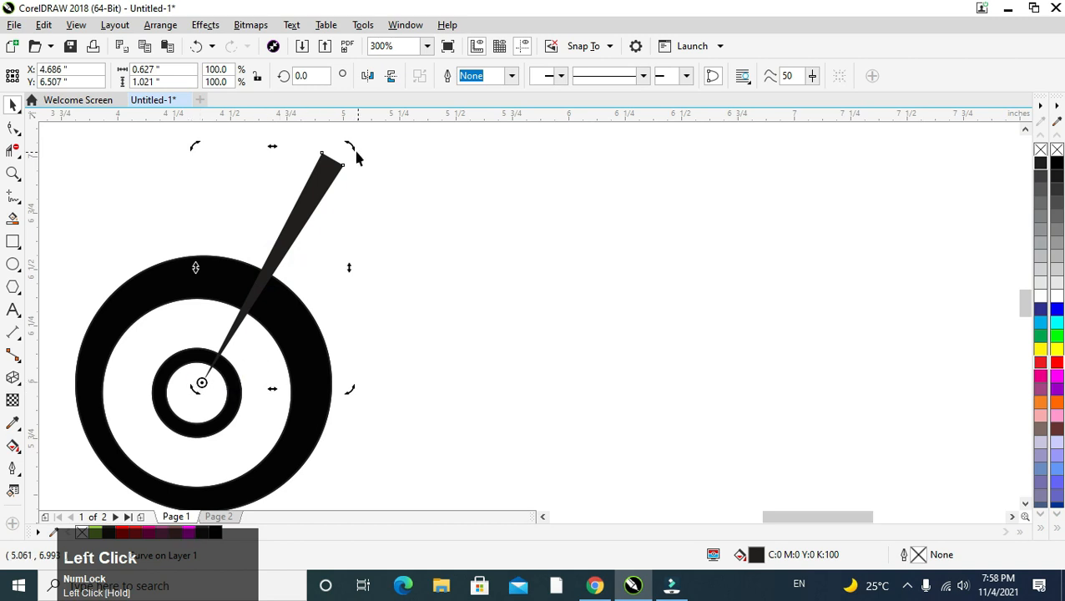
pyautogui.moveTo(351, 148); pyautogui.dragTo(386, 172)
pyautogui.rightClick(375, 175)
pyautogui.click(387, 173)
# Draw an ellipse about 0.084 by 0.059 inches between the upper ends of the two bars and fill it black.
pyautogui.scroll(-1, 389, 177)
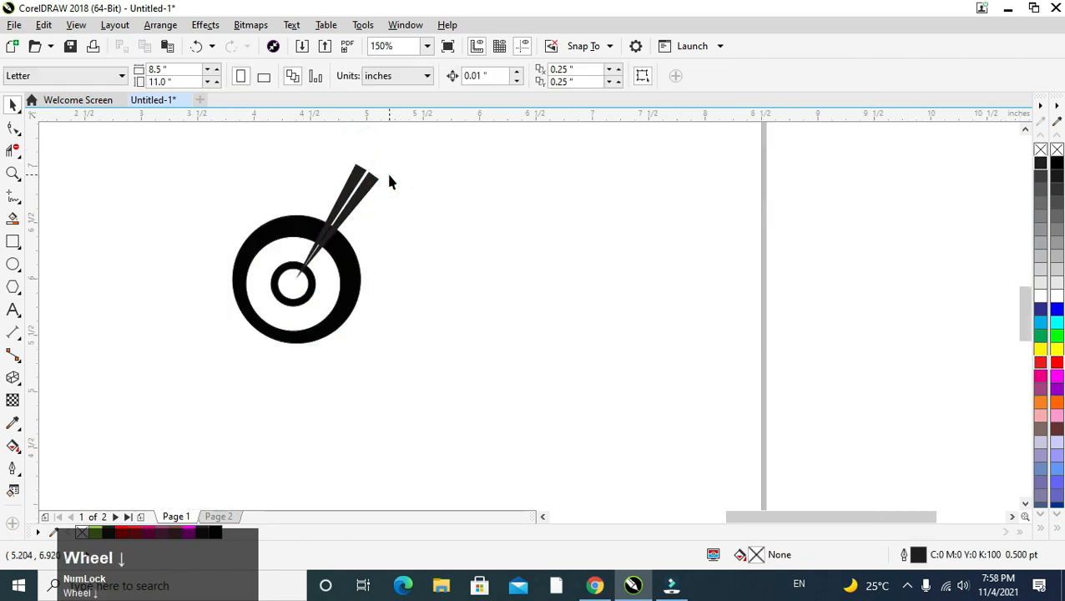
pyautogui.scroll(1, 398, 154)
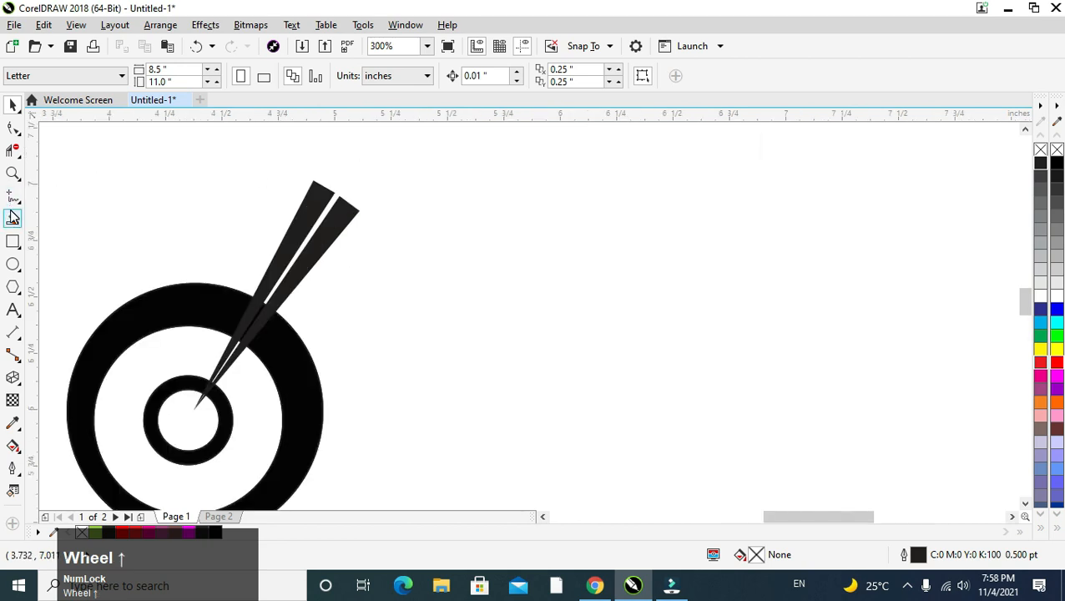
pyautogui.click(12, 265)
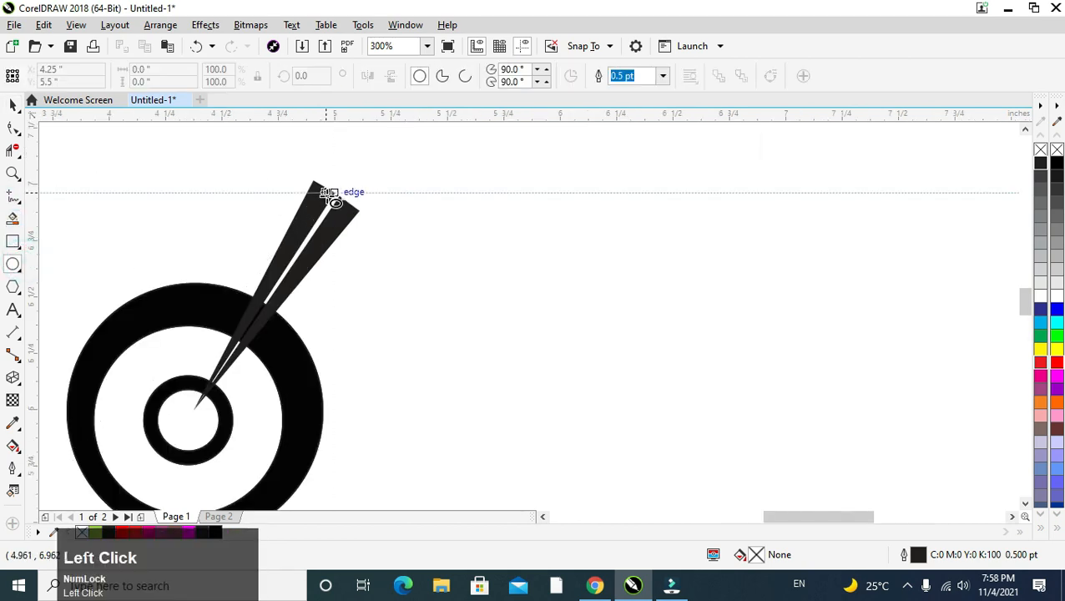
pyautogui.moveTo(331, 194)
pyautogui.mouseDown()
pyautogui.moveTo(356, 212)
pyautogui.moveTo(333, 196)
pyautogui.mouseUp()
pyautogui.click(13, 104)
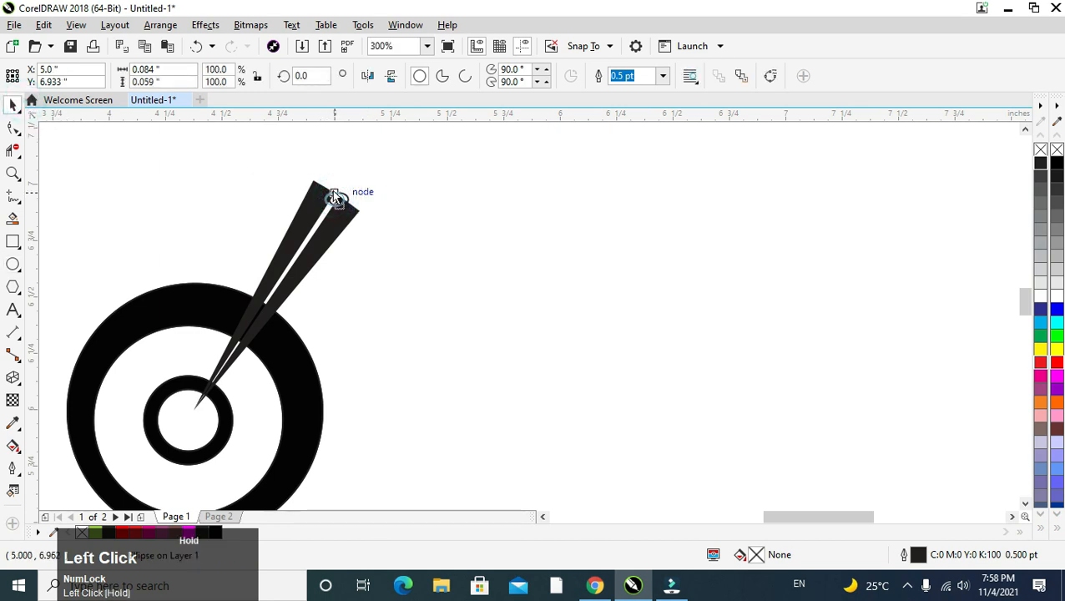
pyautogui.click(1040, 163)
pyautogui.click(452, 192)
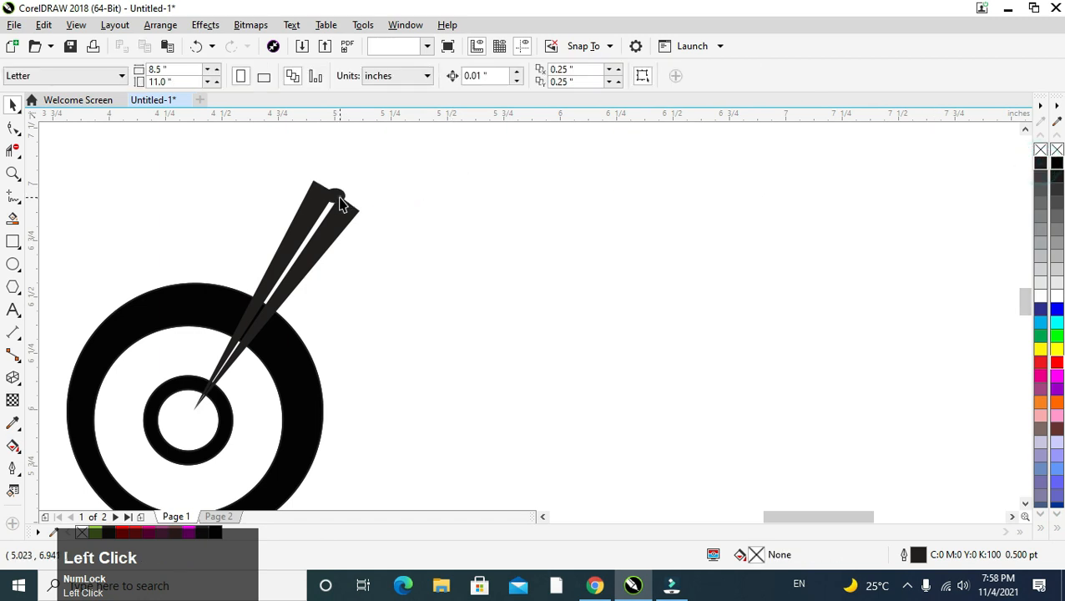
pyautogui.click(399, 182)
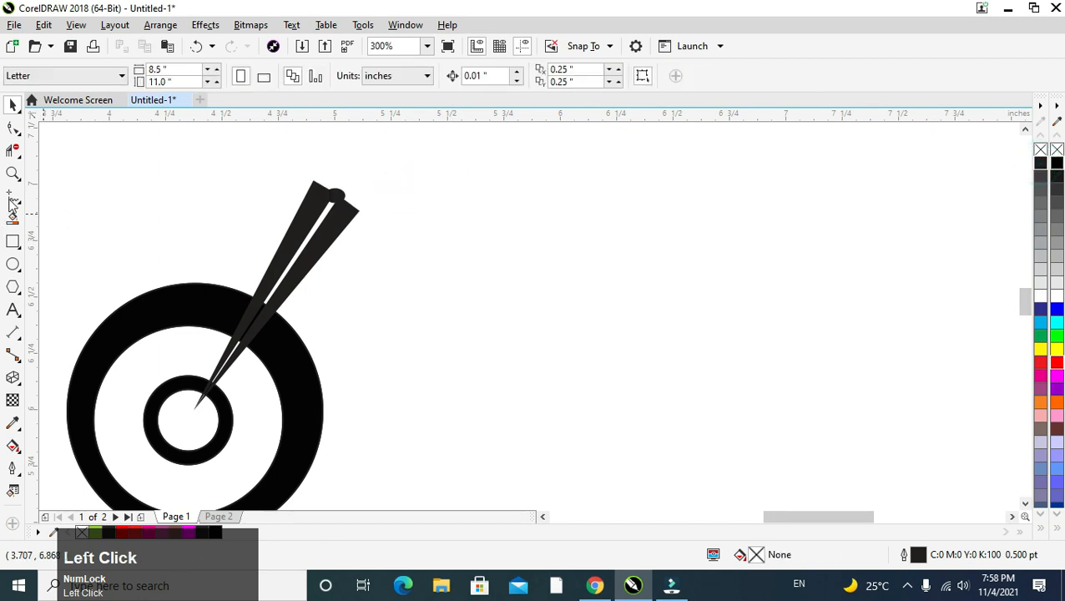
# Draw a nearly horizontal Freehand line about 0.55 inches long, running right from the small ellipse.
pyautogui.click(338, 192)
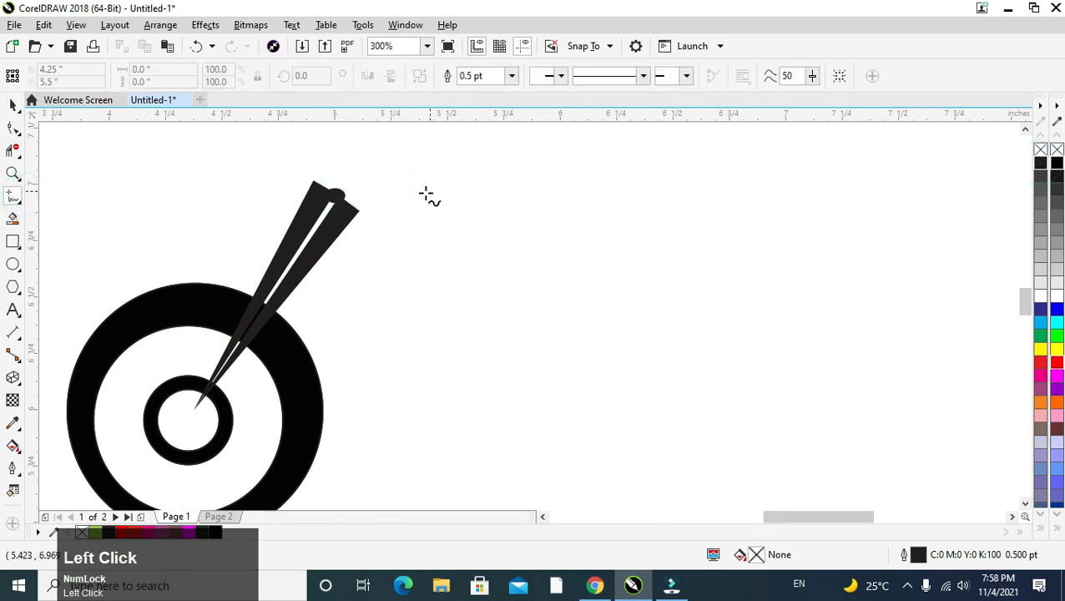
pyautogui.click(338, 192)
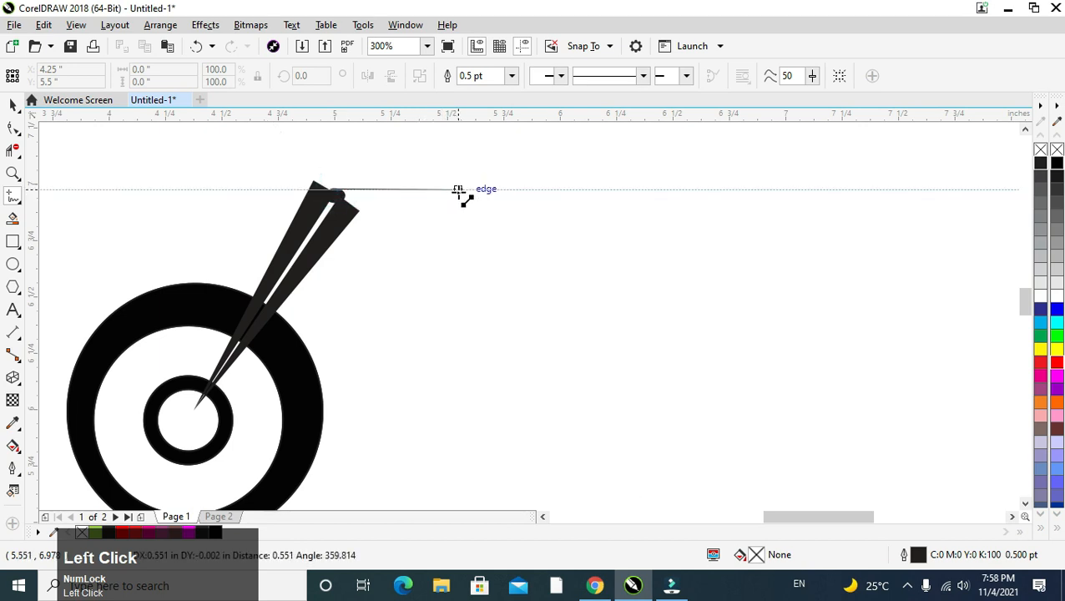
pyautogui.click(461, 190)
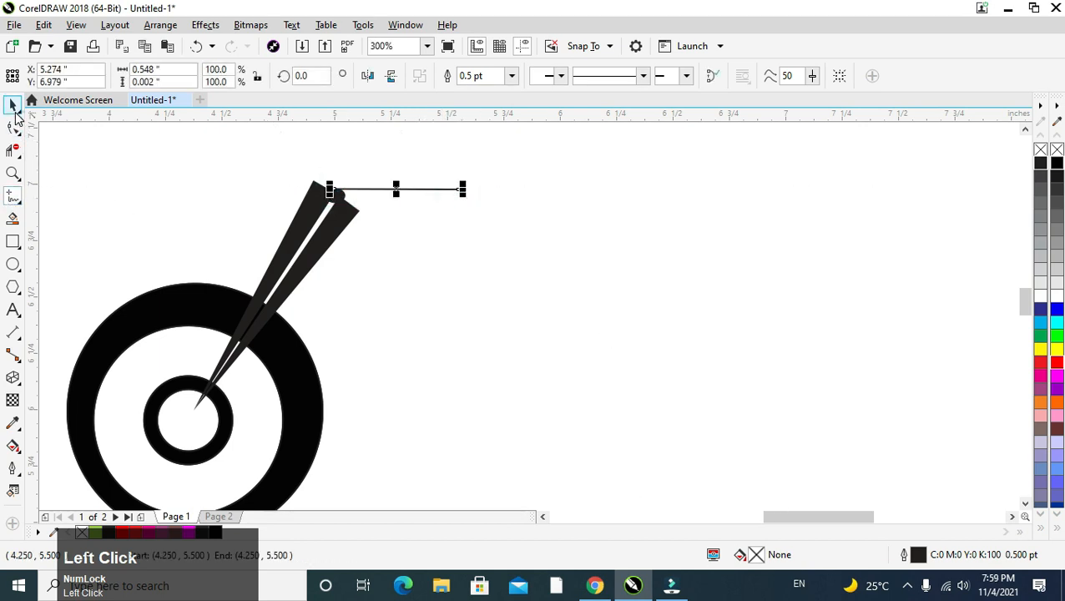
# Convert the line to a curve and bend it into an arch about 0.42 by 0.094 inches, starting inside the small ellipse.
pyautogui.click(13, 108)
pyautogui.click(15, 128)
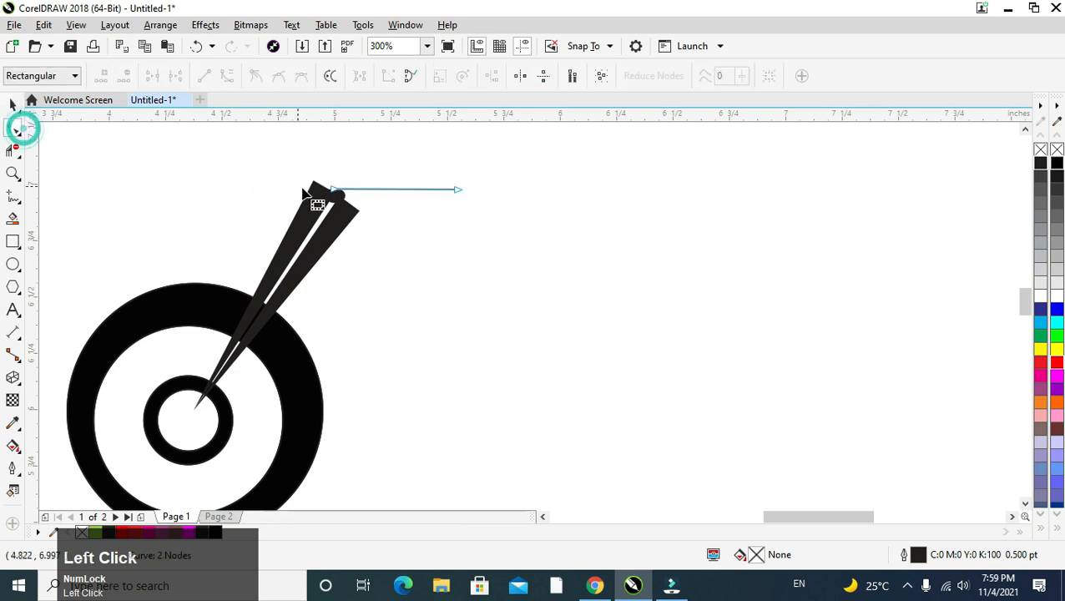
pyautogui.rightClick(389, 190)
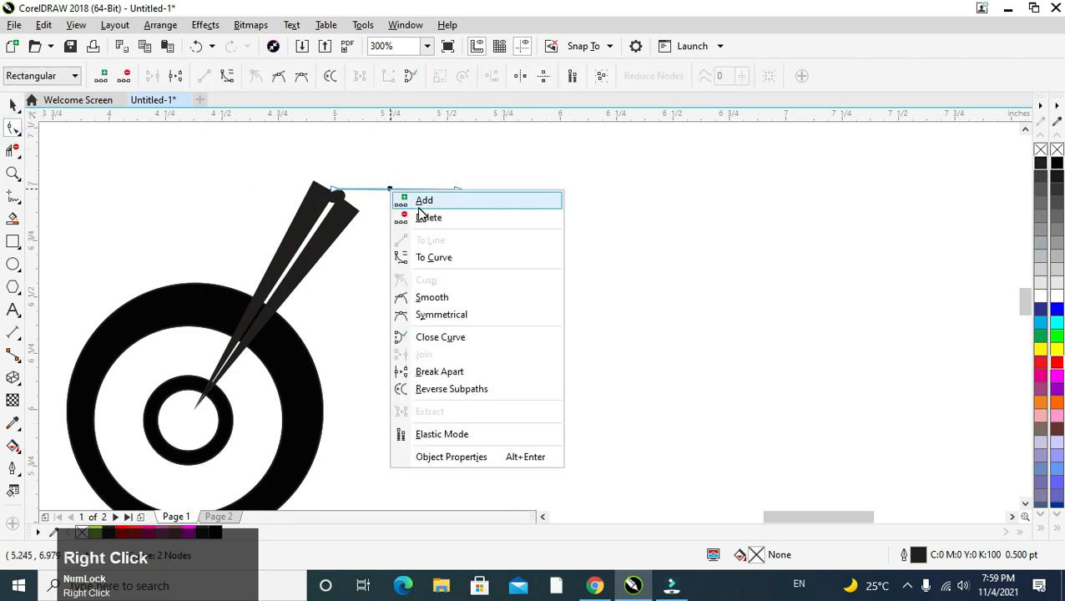
pyautogui.click(428, 251)
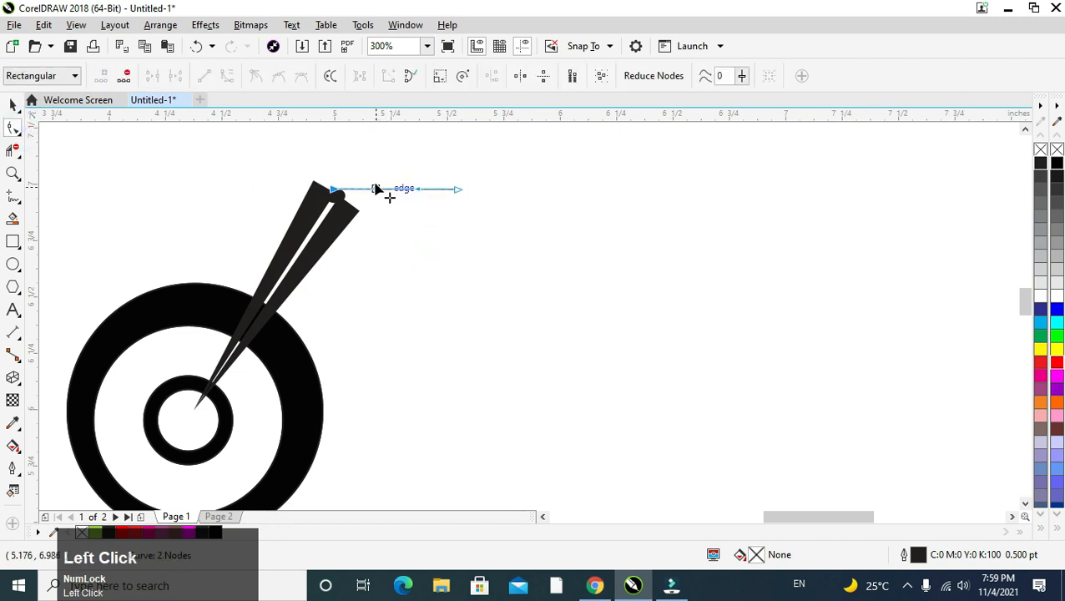
pyautogui.moveTo(375, 191); pyautogui.dragTo(468, 207)
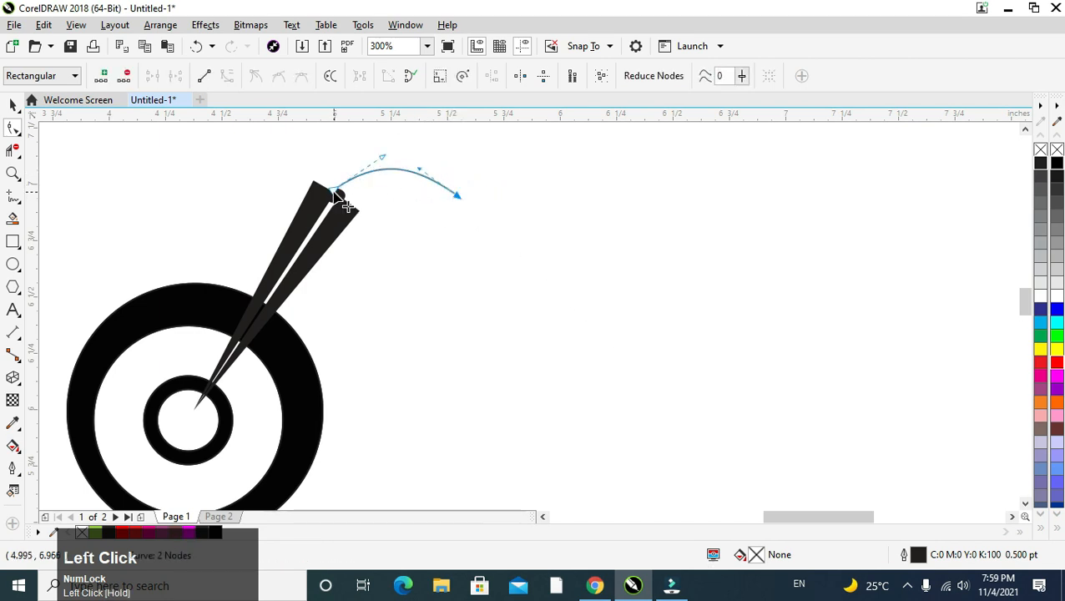
pyautogui.moveTo(334, 191); pyautogui.dragTo(337, 197)
pyautogui.click(457, 198)
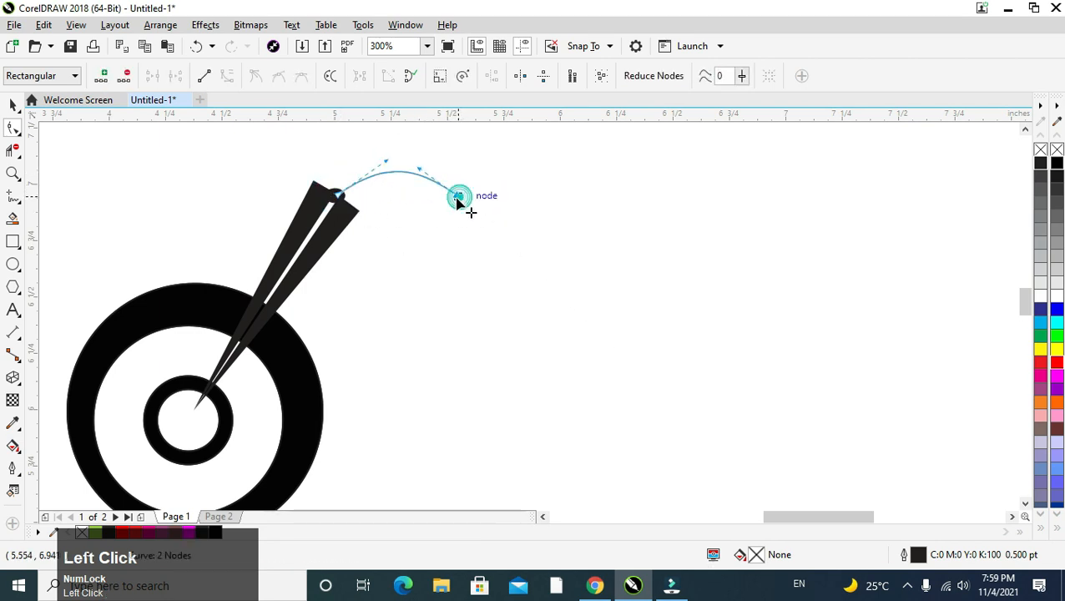
pyautogui.moveTo(457, 200); pyautogui.dragTo(466, 201)
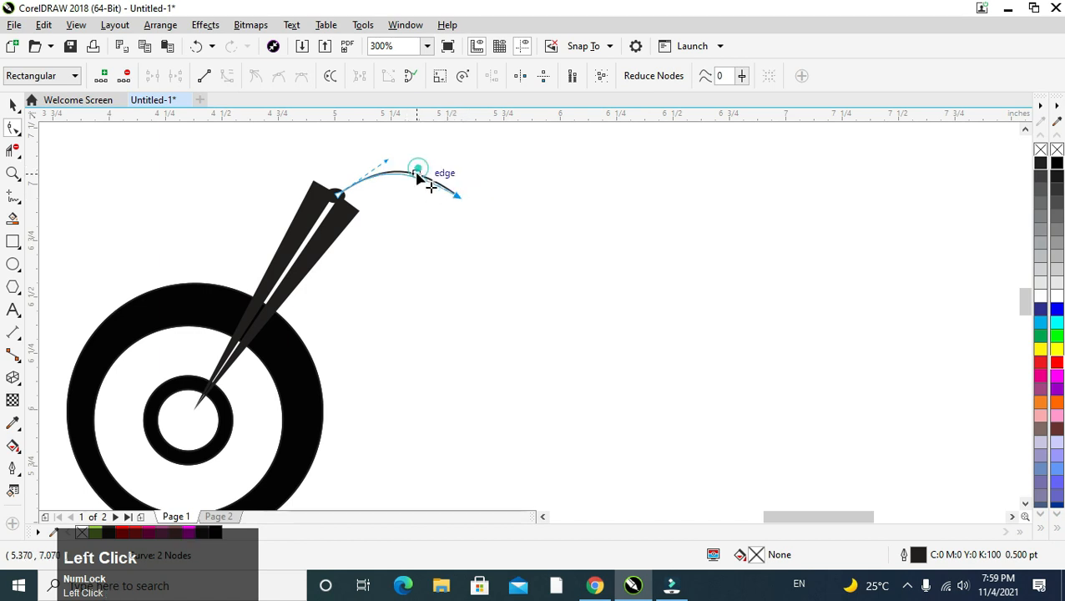
pyautogui.moveTo(415, 170); pyautogui.dragTo(393, 179)
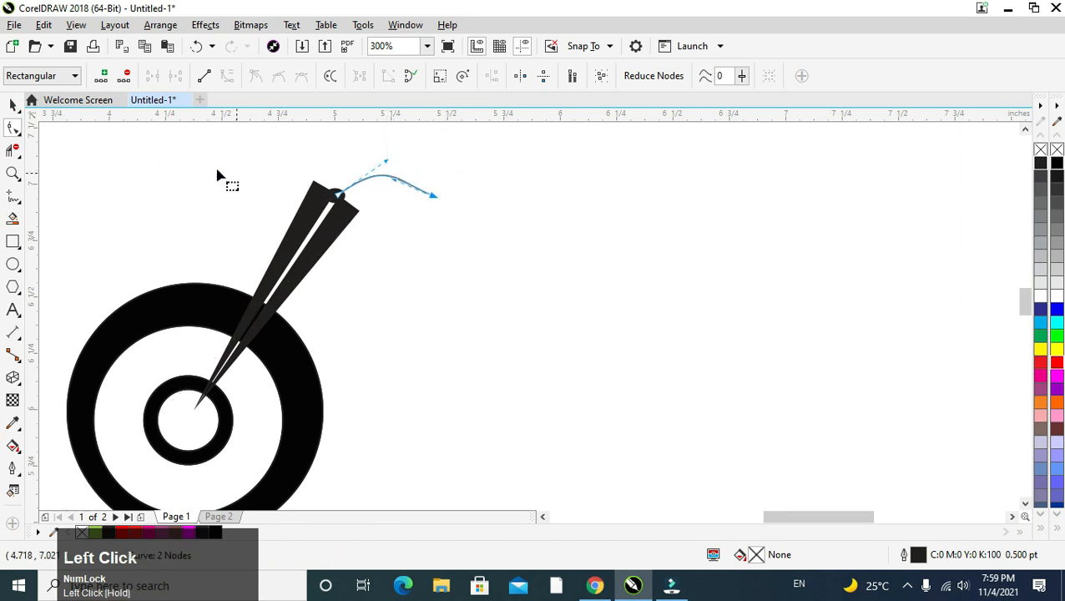
pyautogui.click(13, 104)
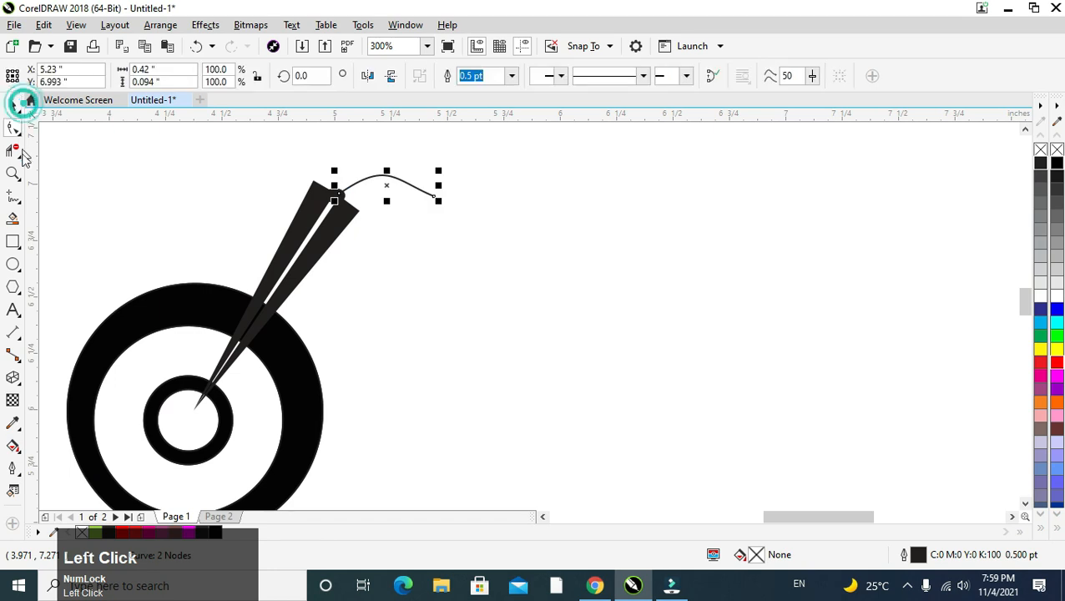
# Draw a rectangle about 0.113 by 0.041 inches over the arch's free end, fill it black and shift it slightly upward.
pyautogui.click(13, 240)
pyautogui.moveTo(415, 188); pyautogui.dragTo(448, 200)
pyautogui.click(17, 106)
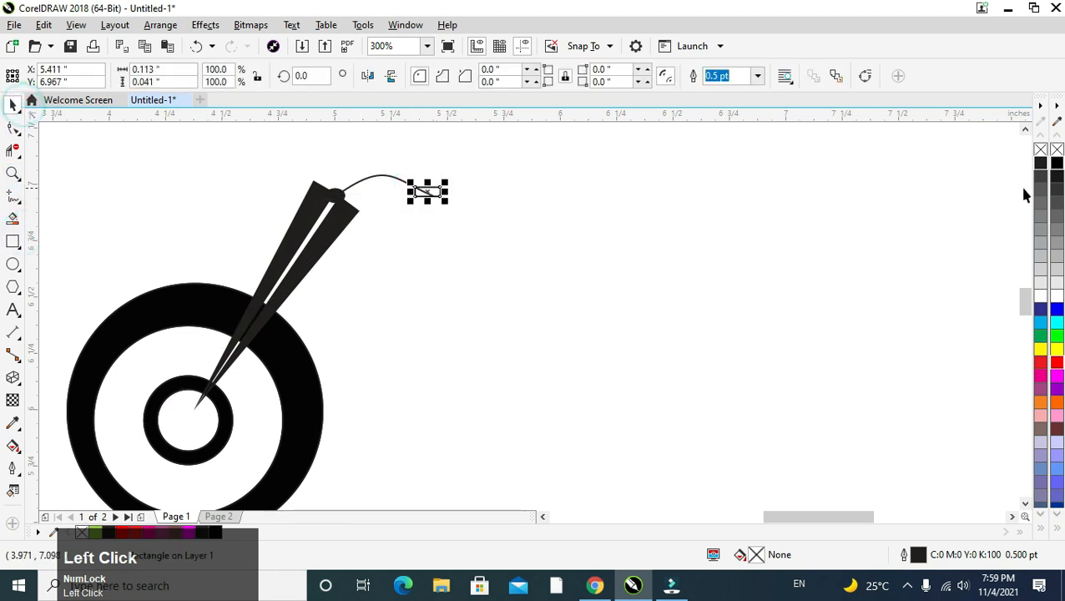
pyautogui.click(1039, 165)
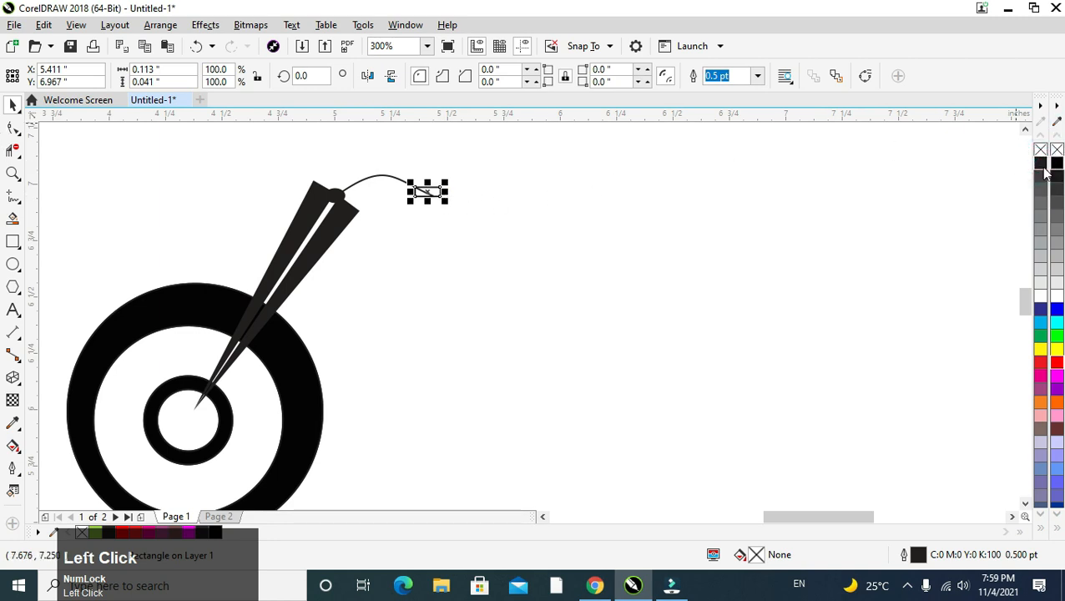
pyautogui.click(1040, 165)
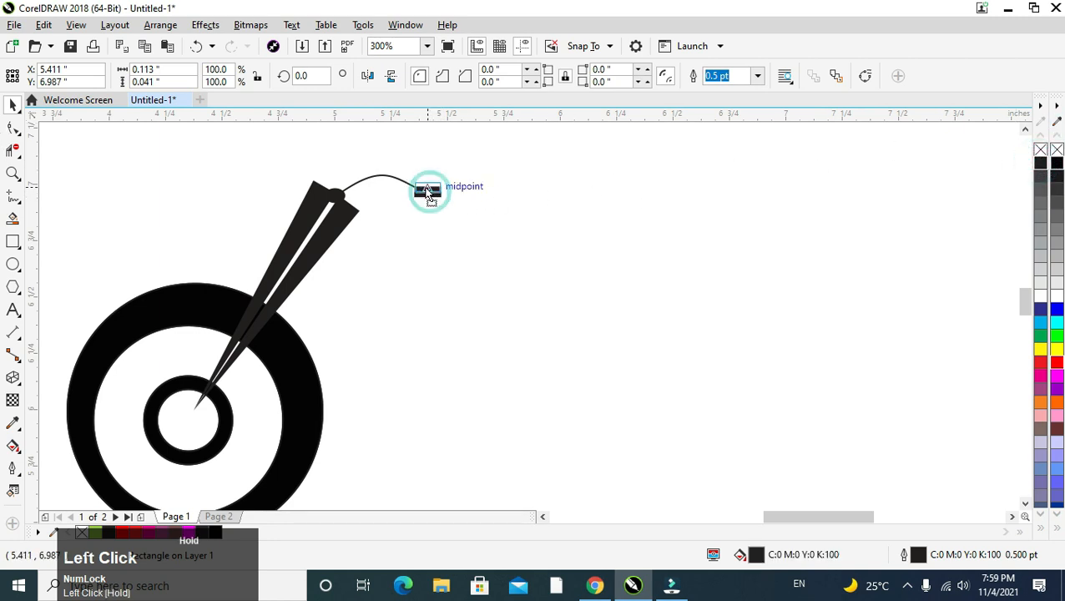
pyautogui.moveTo(428, 195); pyautogui.dragTo(417, 193)
pyautogui.click(468, 181)
pyautogui.click(429, 187)
pyautogui.click(473, 180)
pyautogui.click(13, 196)
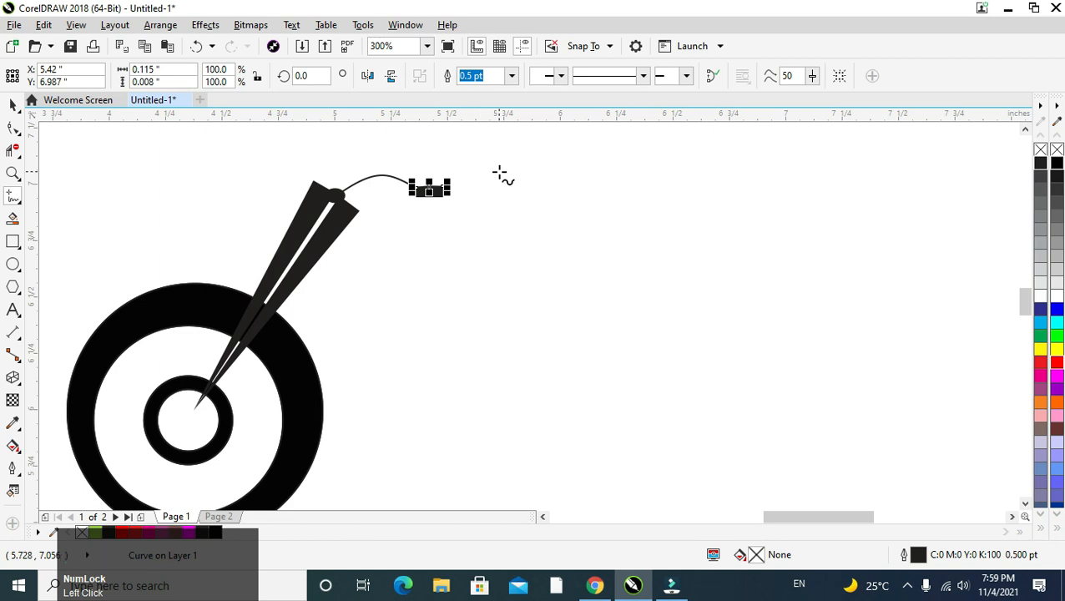
pyautogui.press('Delete')
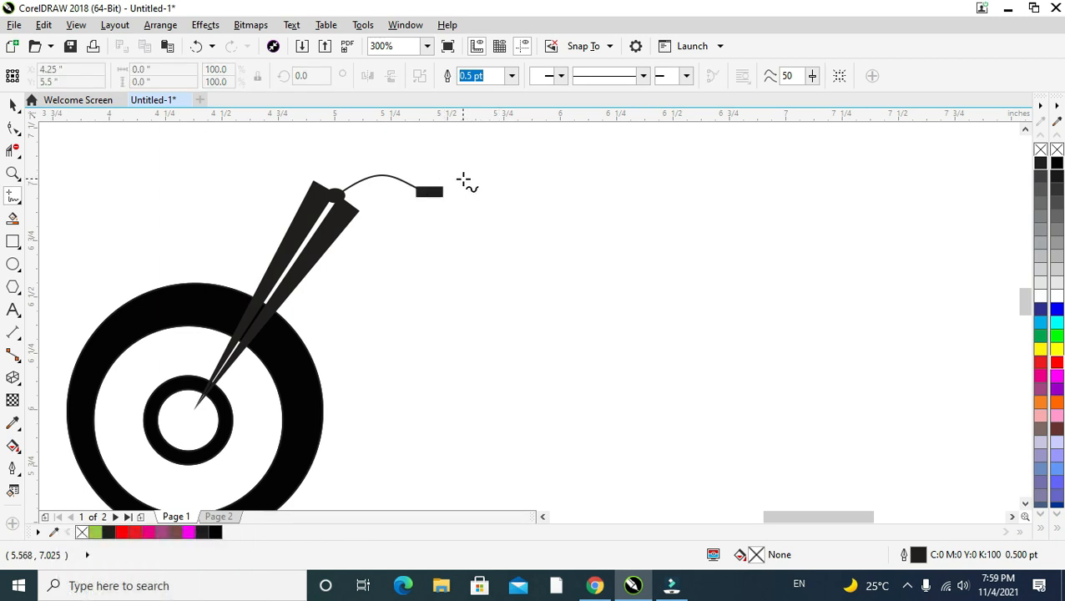
# Draw a horizontal Freehand line above the small rectangle, stretch it to about 0.242 inches, and move the rectangle up against it.
pyautogui.click(463, 180)
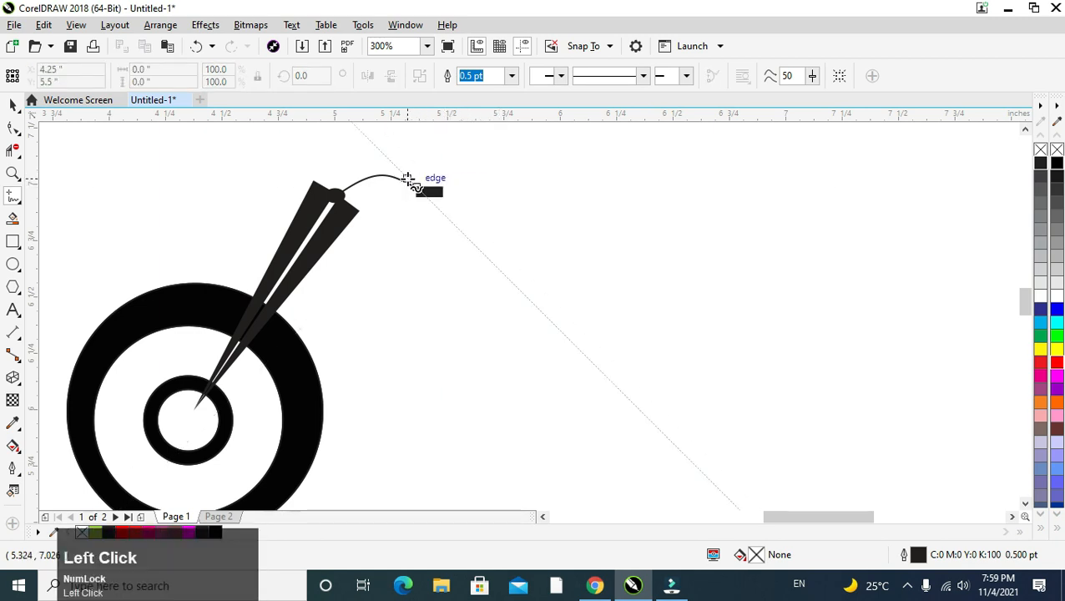
pyautogui.click(421, 179)
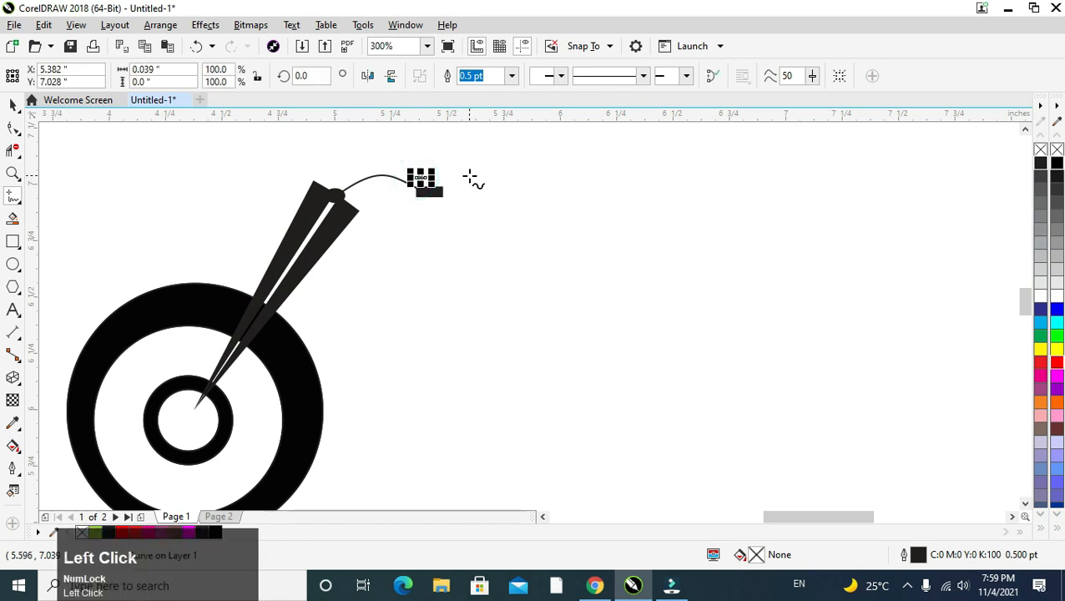
pyautogui.scroll(1, 428, 170)
pyautogui.click(15, 106)
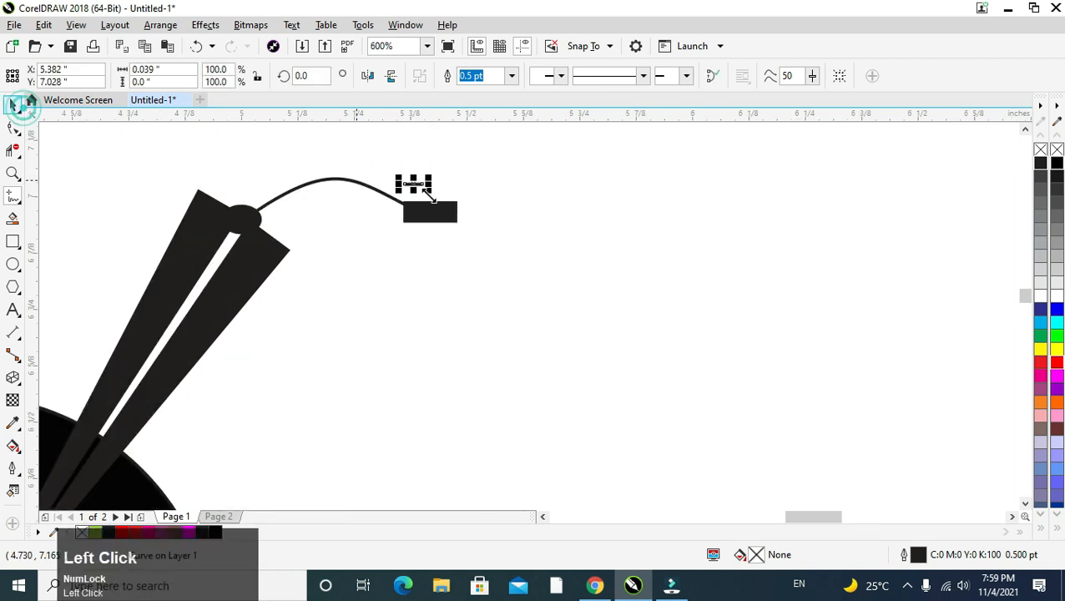
pyautogui.moveTo(451, 183); pyautogui.dragTo(423, 195)
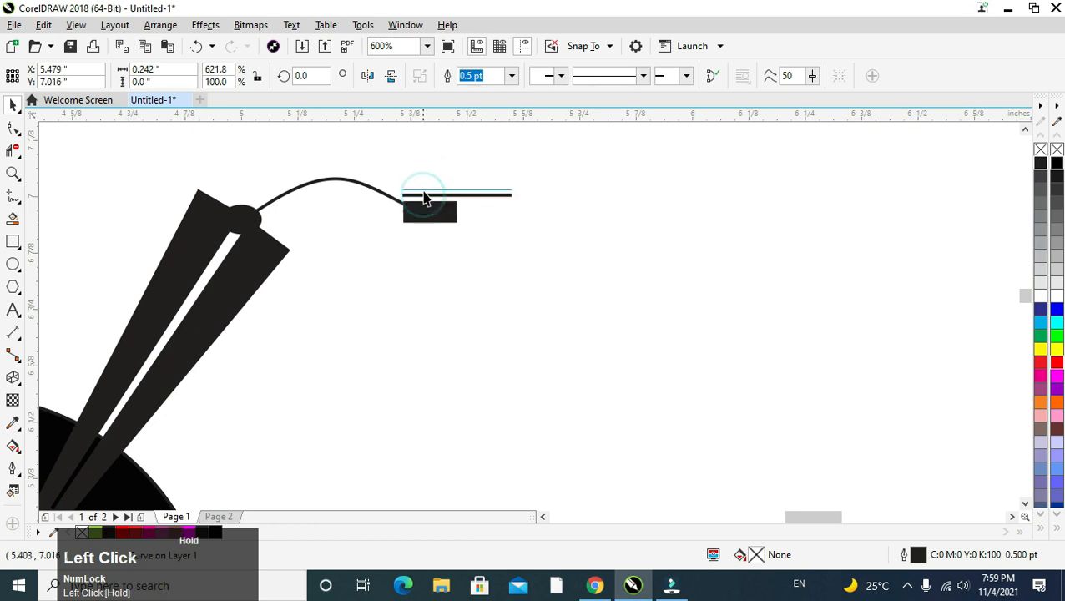
pyautogui.click(431, 208)
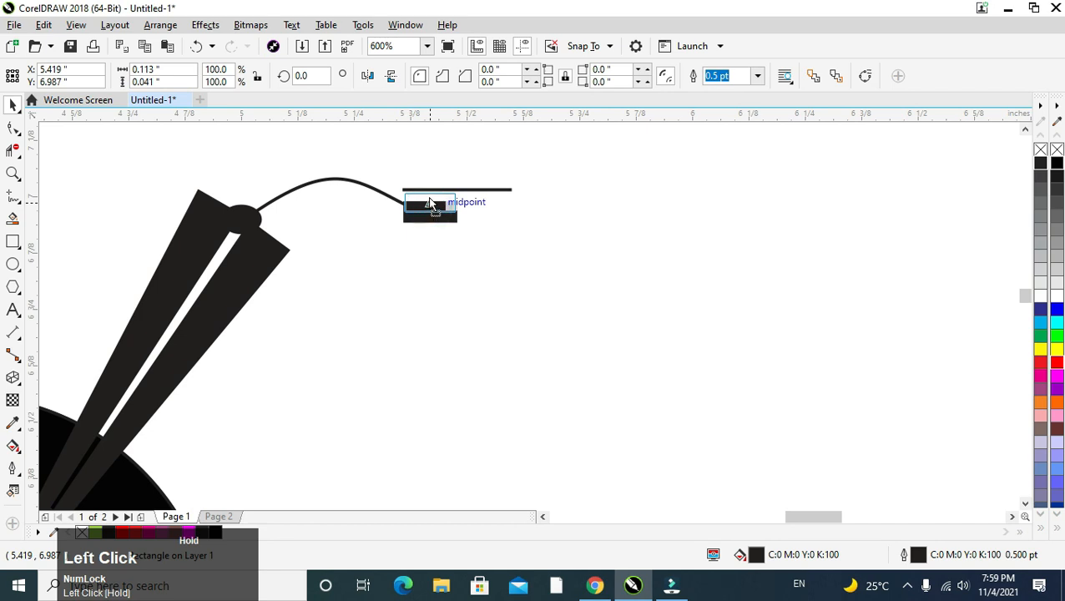
pyautogui.moveTo(428, 200); pyautogui.dragTo(426, 204)
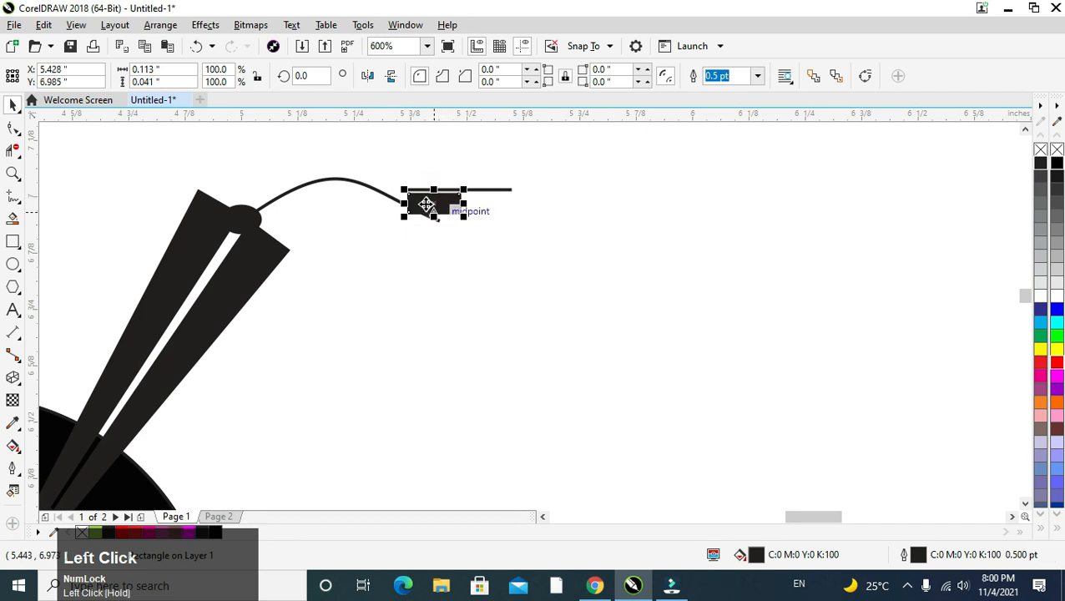
# Reshape the arched curve with the Shape tool, flattening its right part and raising its end node to the rectangle's lower edge.
pyautogui.click(331, 180)
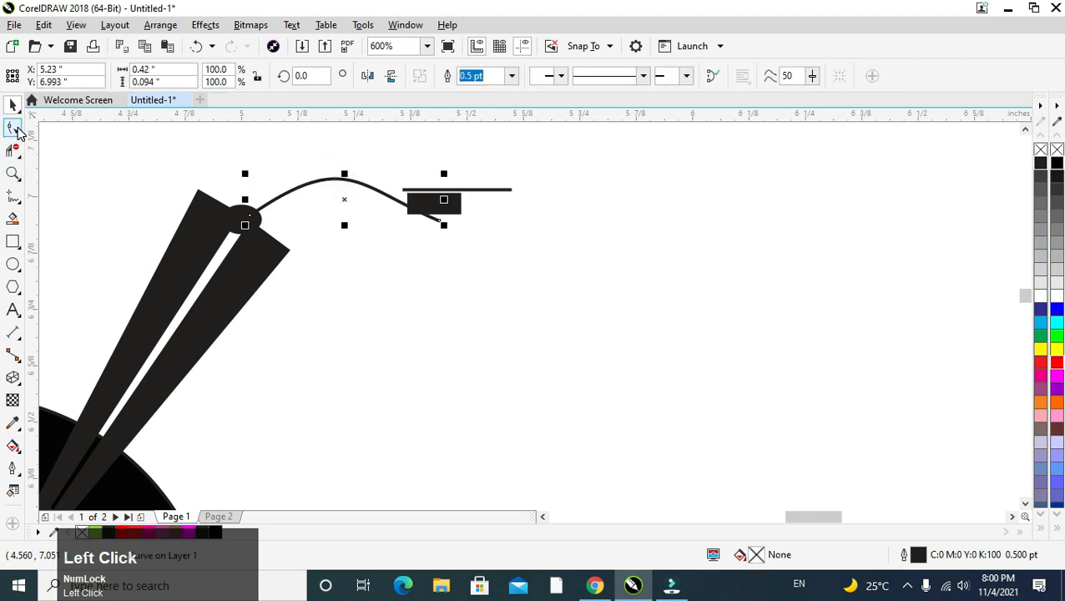
pyautogui.click(18, 132)
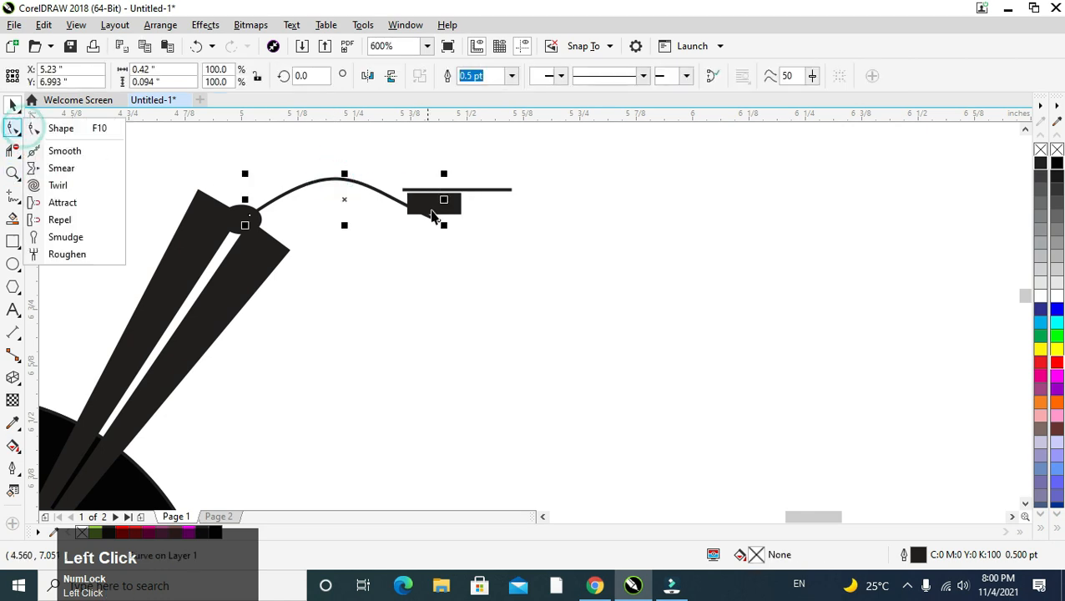
pyautogui.click(37, 129)
pyautogui.click(438, 221)
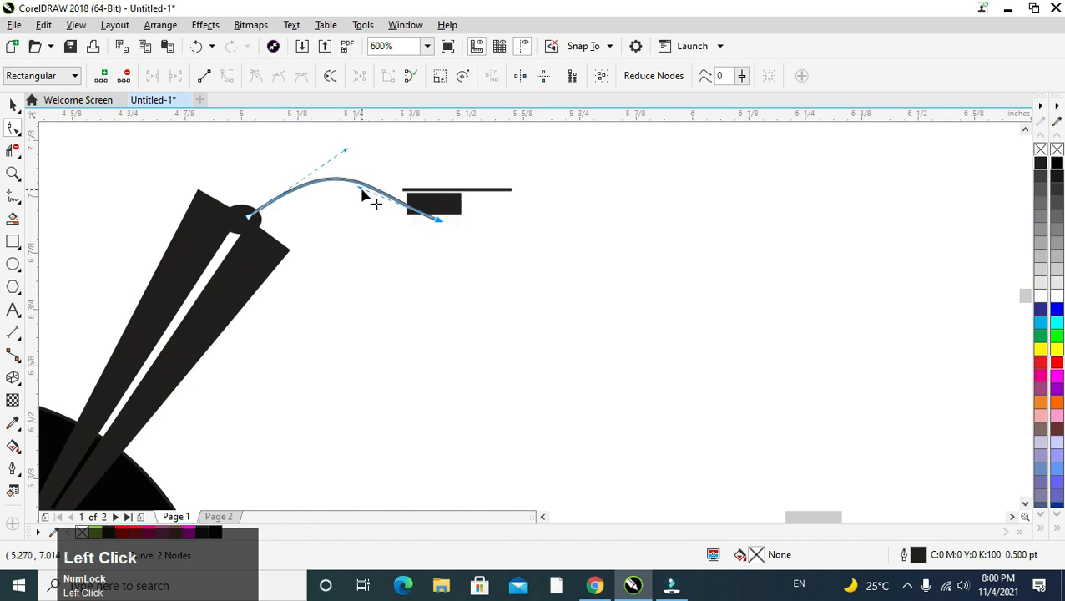
pyautogui.moveTo(362, 189); pyautogui.dragTo(352, 209)
pyautogui.moveTo(438, 221); pyautogui.dragTo(438, 213)
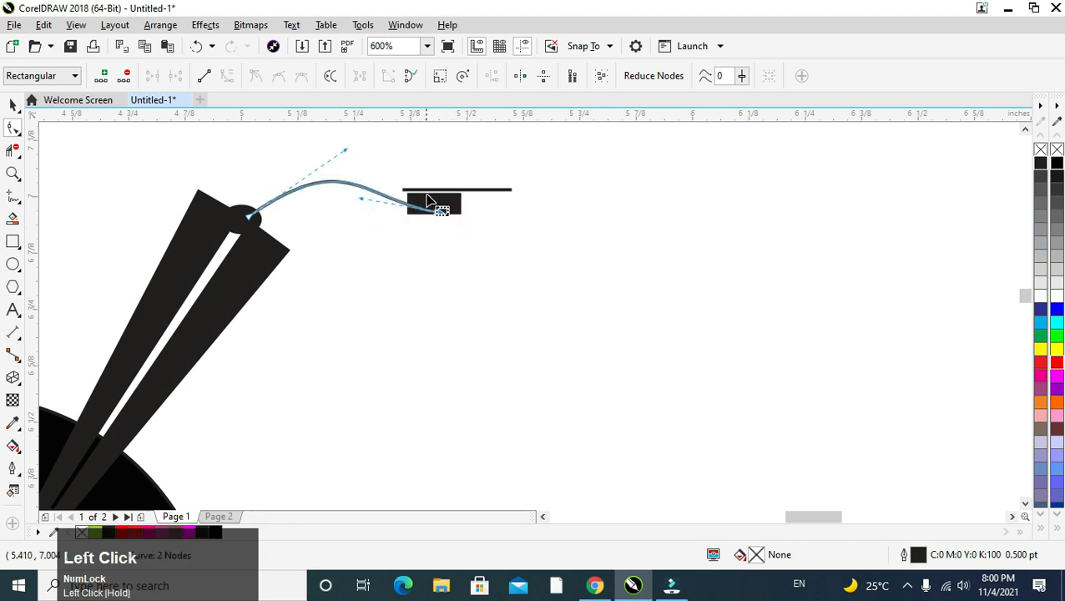
# Bend the short horizontal line into a shallow curve about 0.213 inches wide and narrow the rectangle to about 0.093 inches.
pyautogui.click(423, 189)
pyautogui.moveTo(403, 193); pyautogui.dragTo(508, 191)
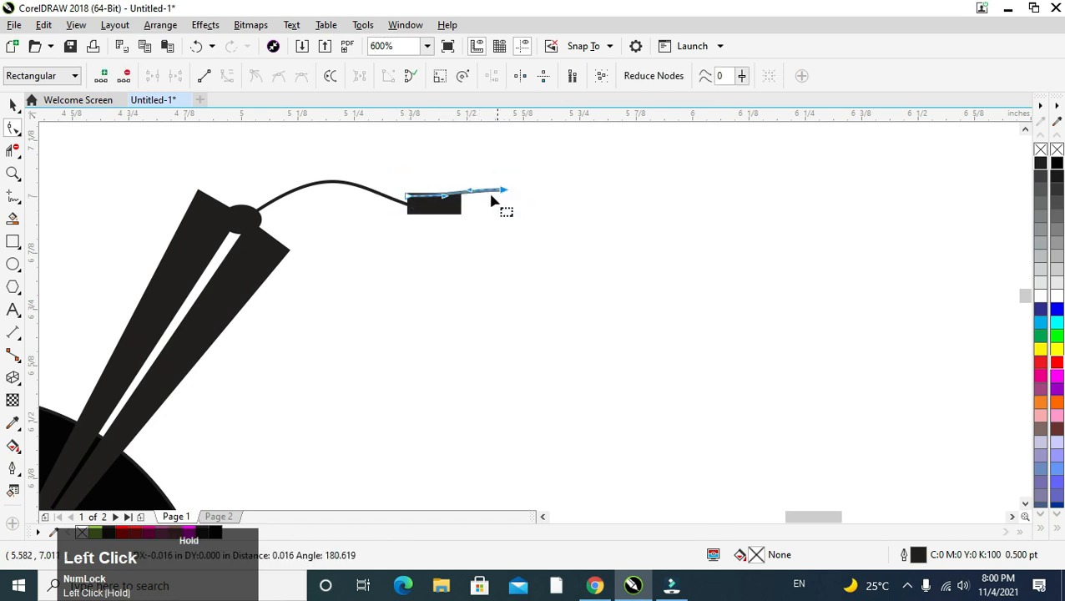
pyautogui.click(447, 209)
pyautogui.click(12, 106)
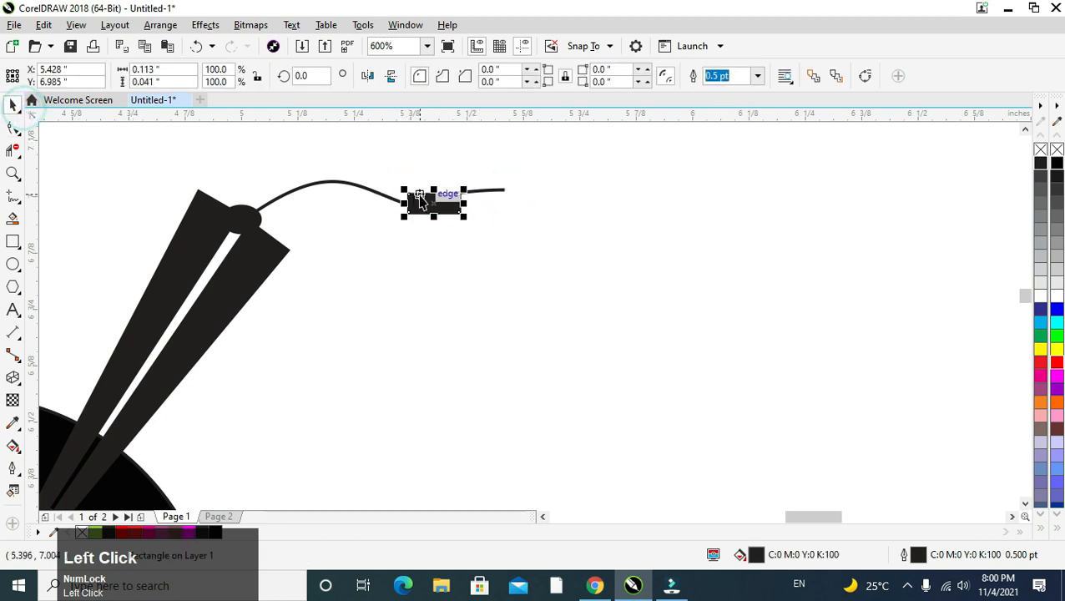
pyautogui.moveTo(464, 204); pyautogui.dragTo(453, 208)
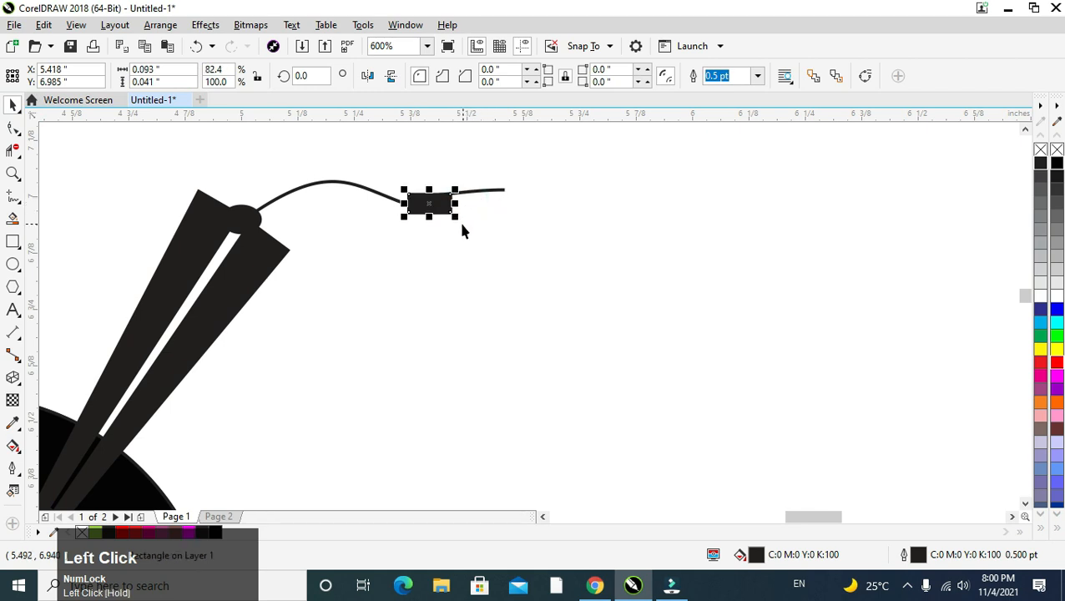
pyautogui.click(460, 227)
# Set the arched curve's outline width to 2.0 pt.
pyautogui.click(420, 210)
pyautogui.click(362, 185)
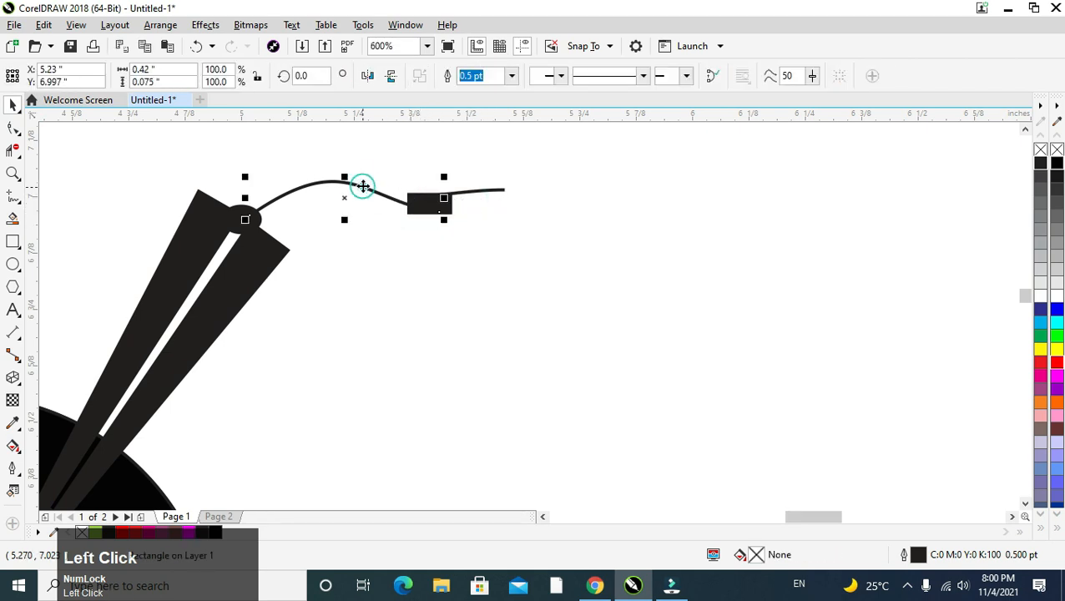
pyautogui.click(511, 76)
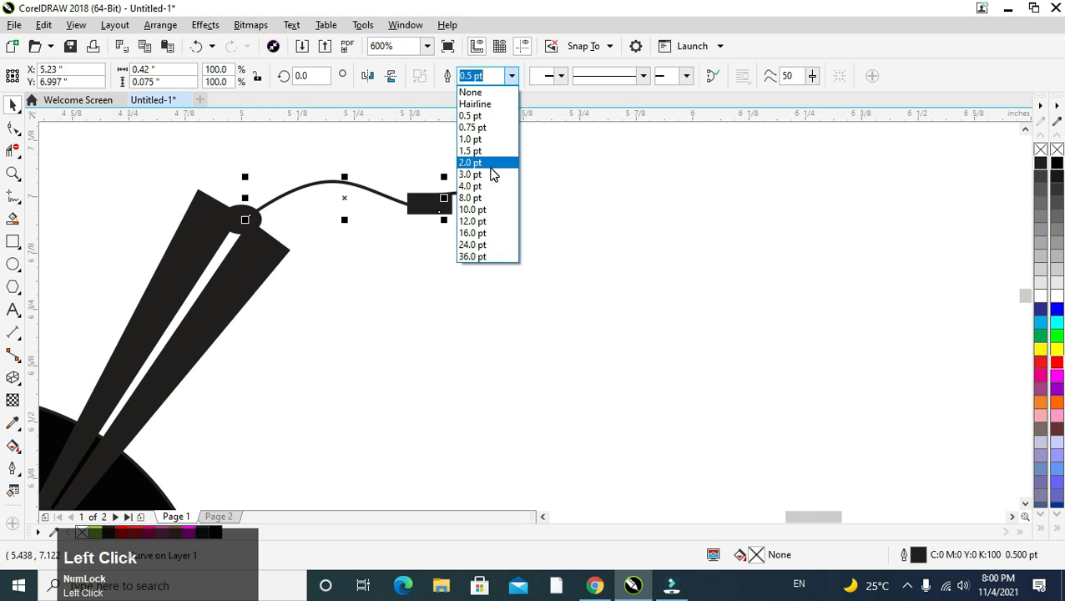
pyautogui.click(490, 164)
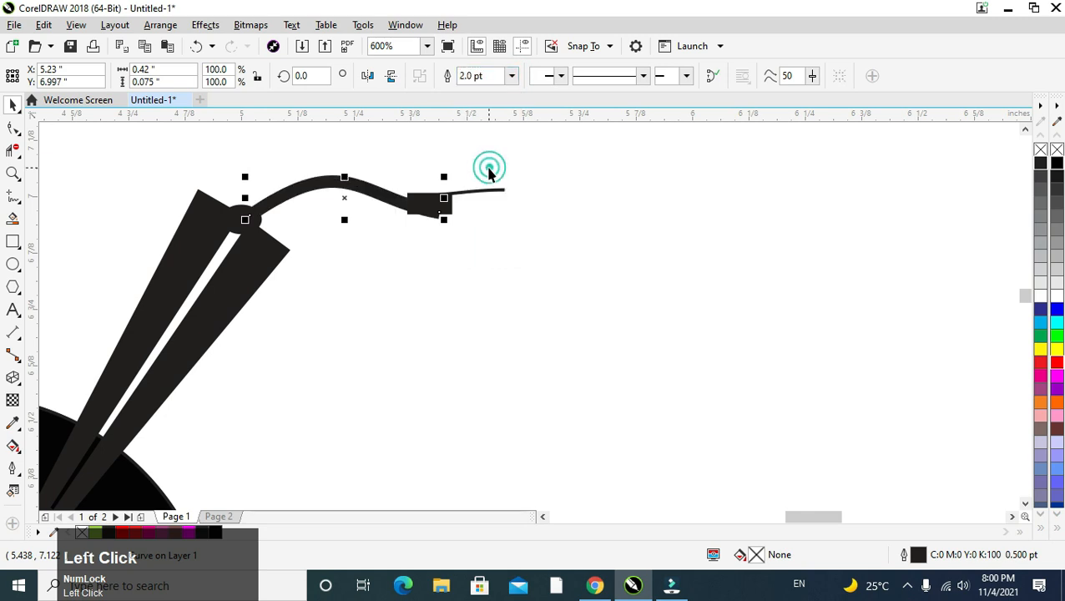
# Set the outline width of the short curve extending right from the rectangle to 1.5 pt.
pyautogui.click(443, 206)
pyautogui.click(469, 191)
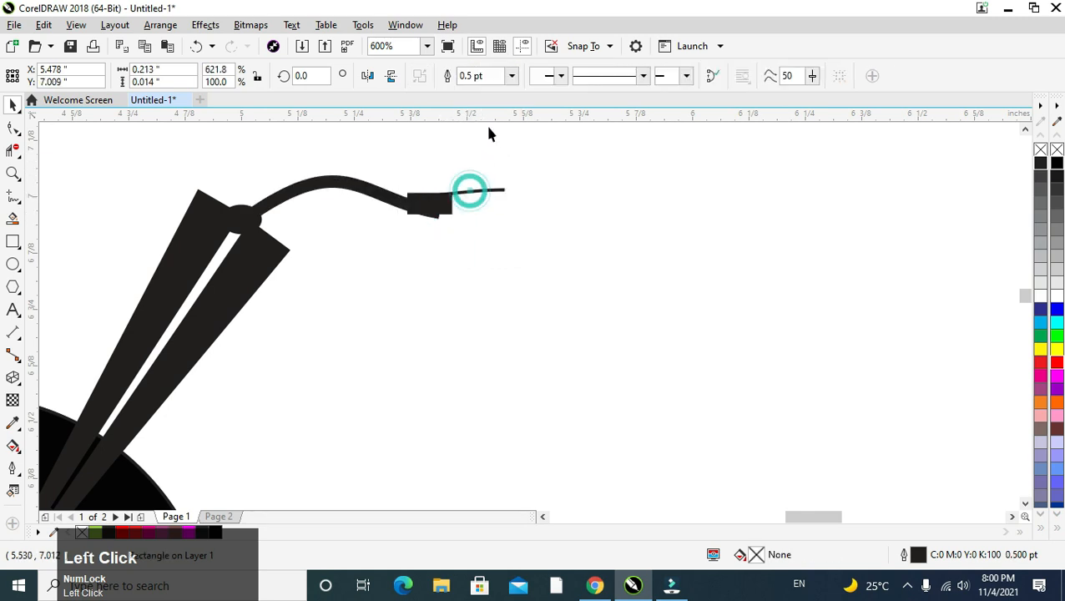
pyautogui.click(496, 190)
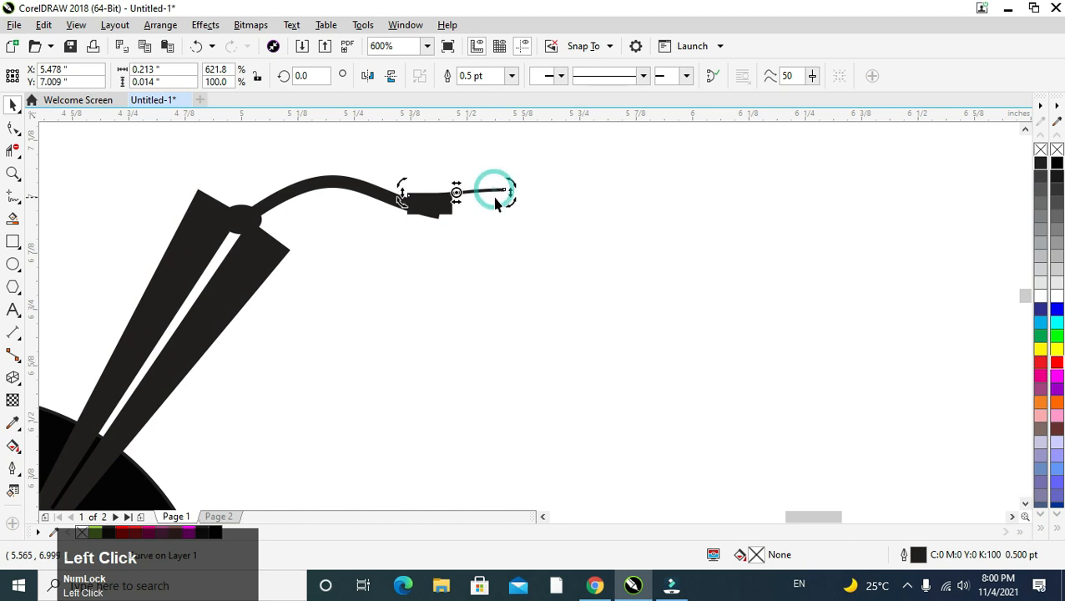
pyautogui.click(512, 76)
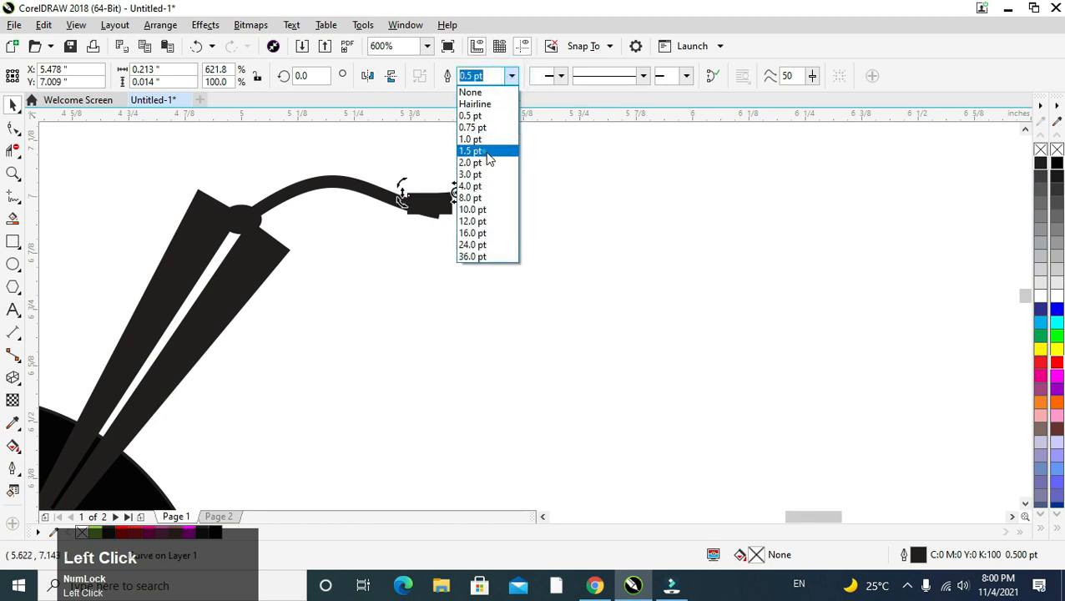
pyautogui.click(489, 151)
pyautogui.click(518, 183)
# Extend the small rectangle downward to about 0.053 inches high and pull its left edge slightly inward.
pyautogui.click(433, 210)
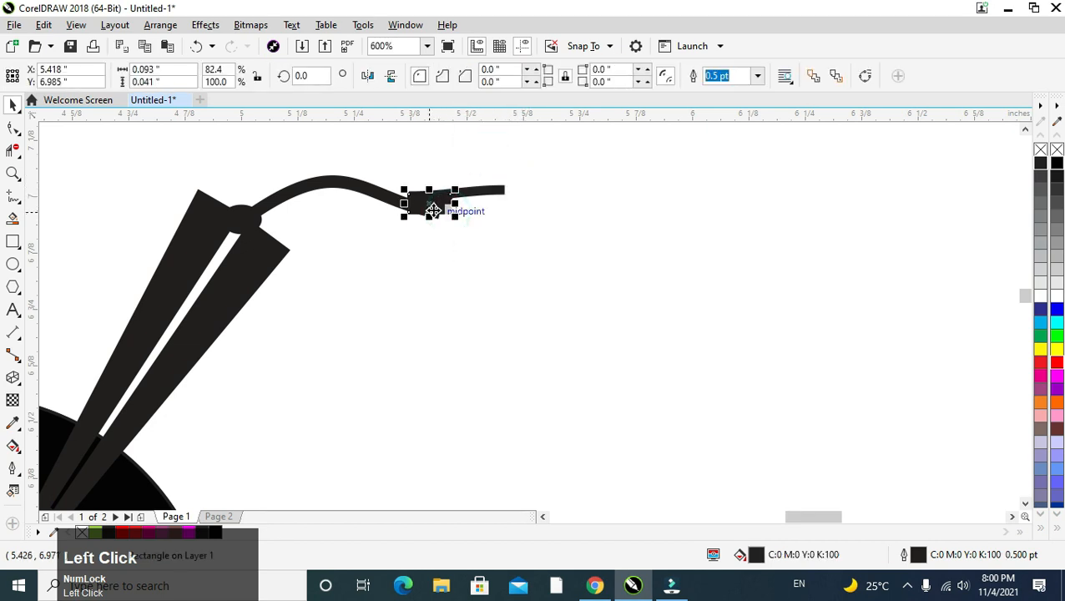
pyautogui.click(429, 209)
pyautogui.moveTo(430, 211); pyautogui.dragTo(434, 223)
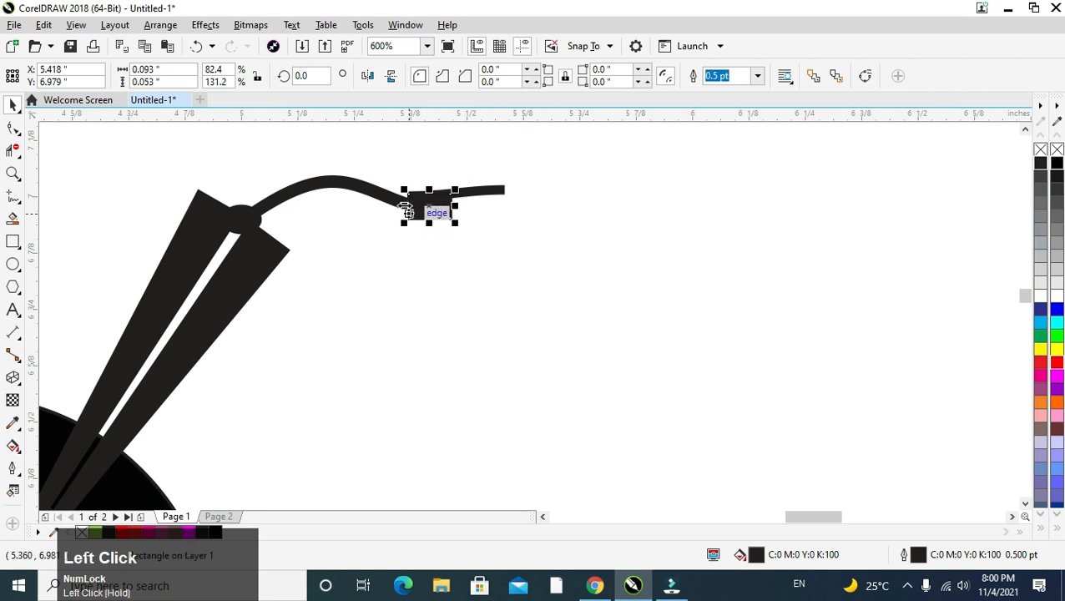
pyautogui.click(405, 208)
pyautogui.click(475, 207)
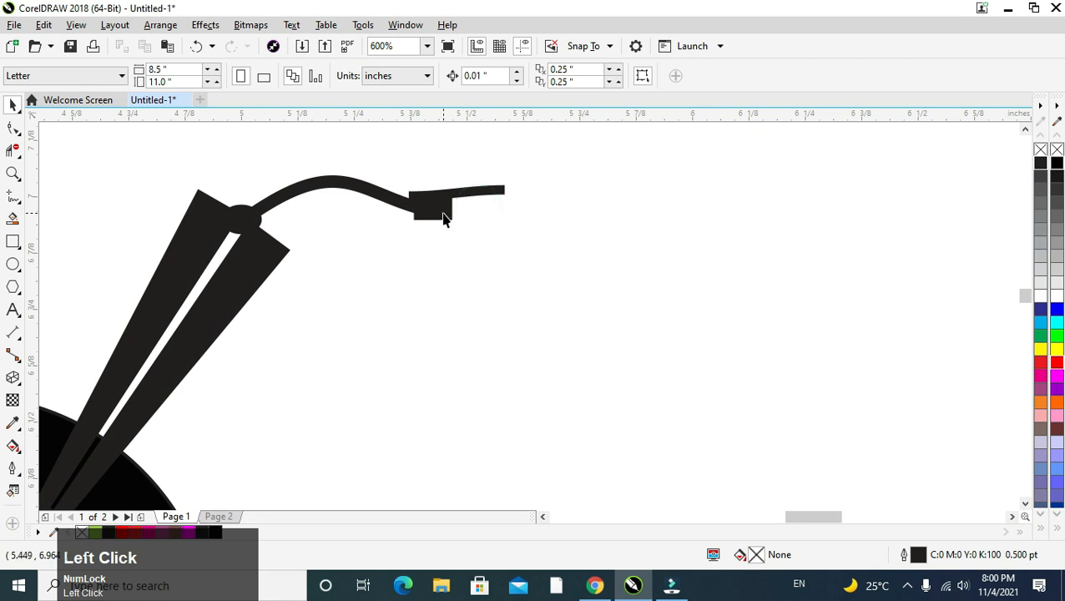
# Begin a Pen tool outline in front of the fork's top with a straight, slightly sloping segment about 0.278 inches wide.
pyautogui.click(443, 218)
pyautogui.scroll(-1, 447, 215)
pyautogui.click(364, 177)
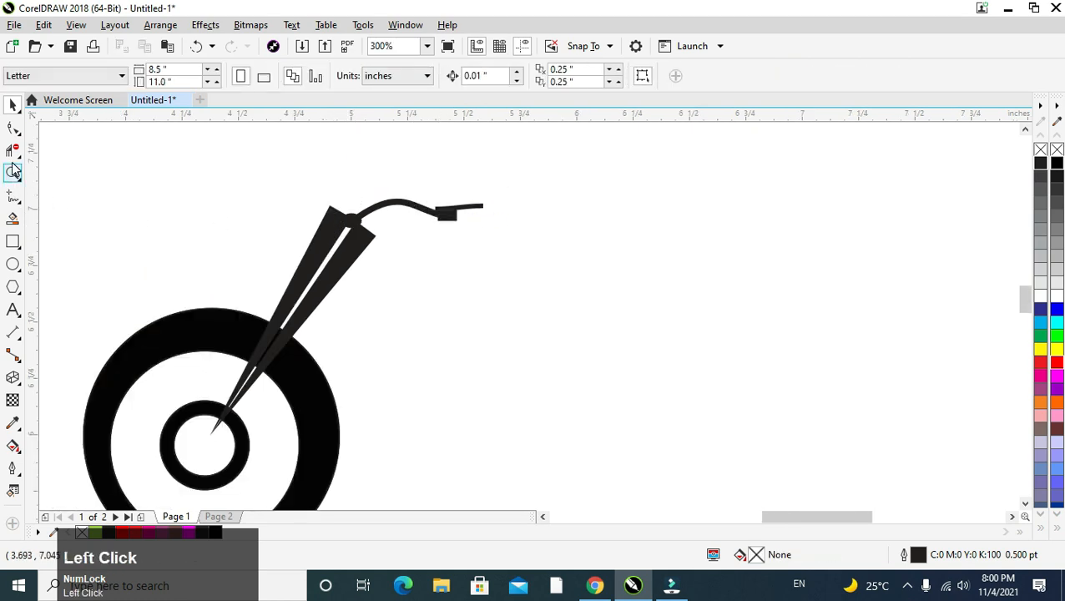
pyautogui.click(13, 196)
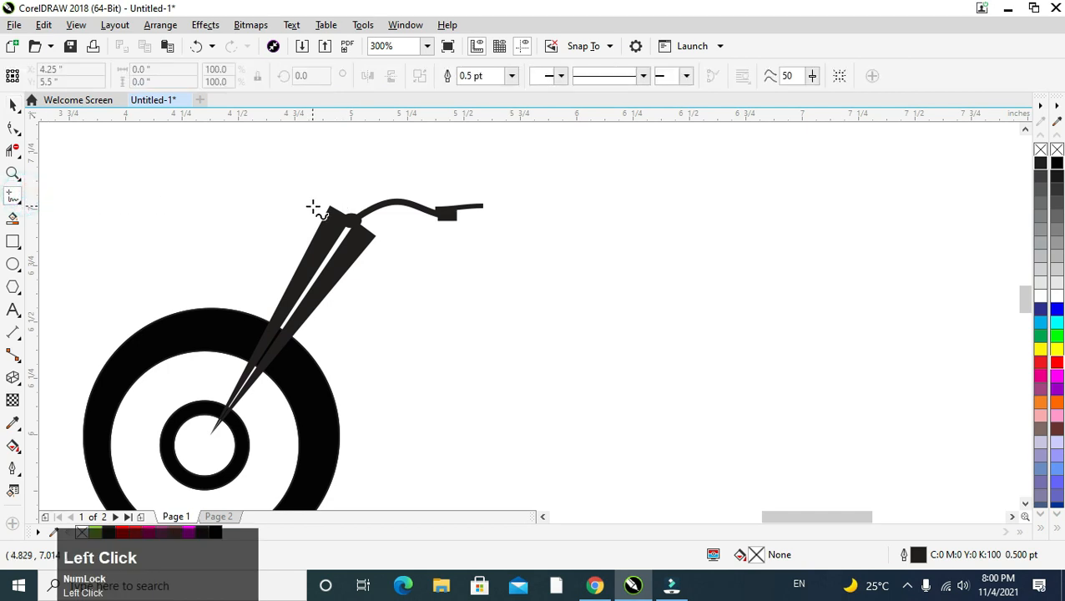
pyautogui.click(13, 153)
pyautogui.click(60, 266)
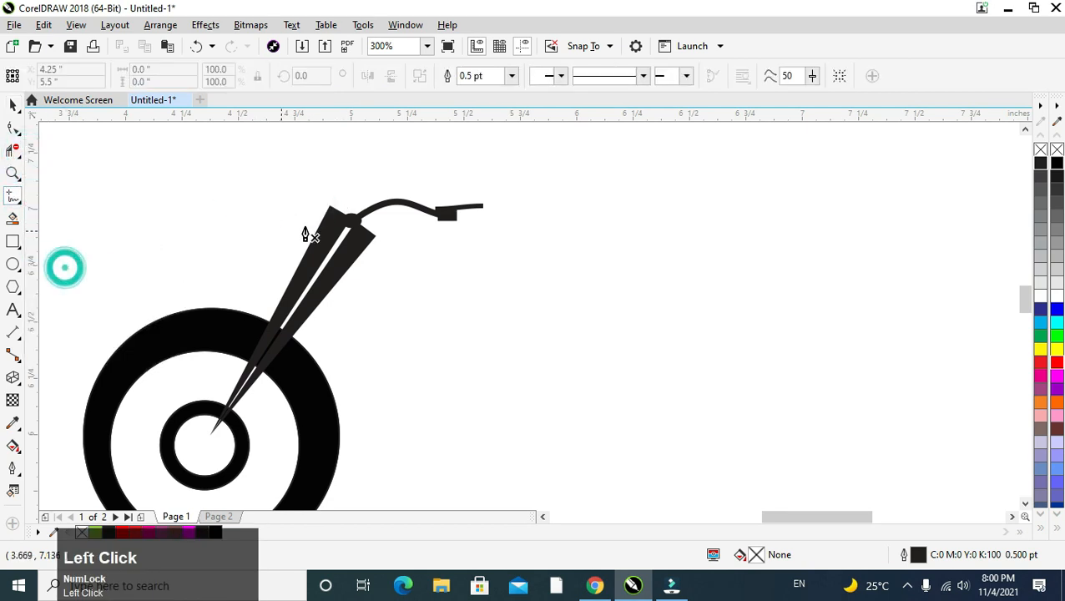
pyautogui.click(312, 211)
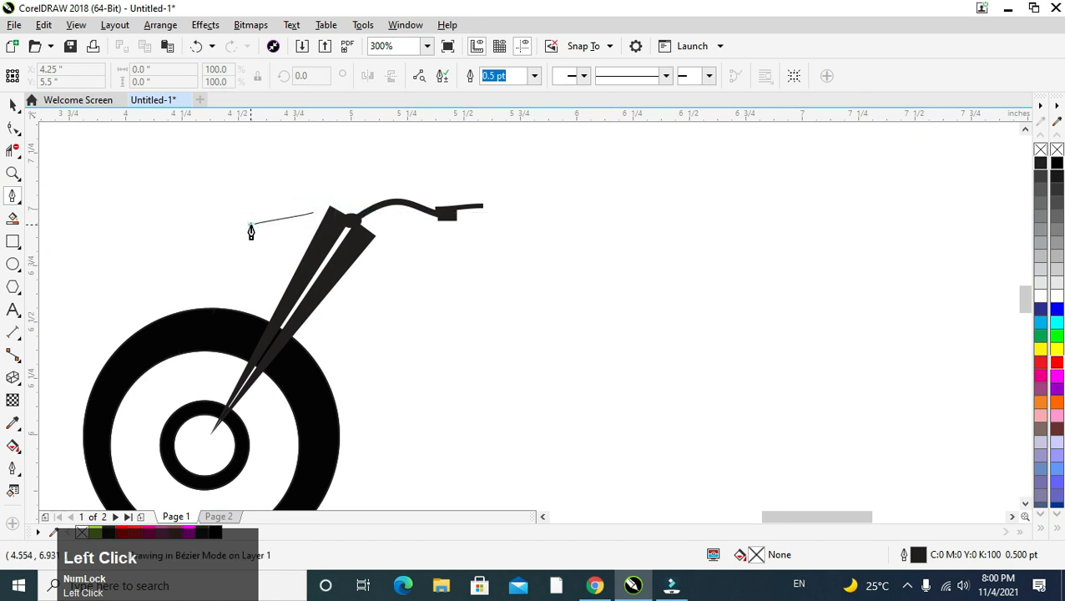
pyautogui.click(251, 227)
pyautogui.moveTo(279, 268); pyautogui.dragTo(309, 236)
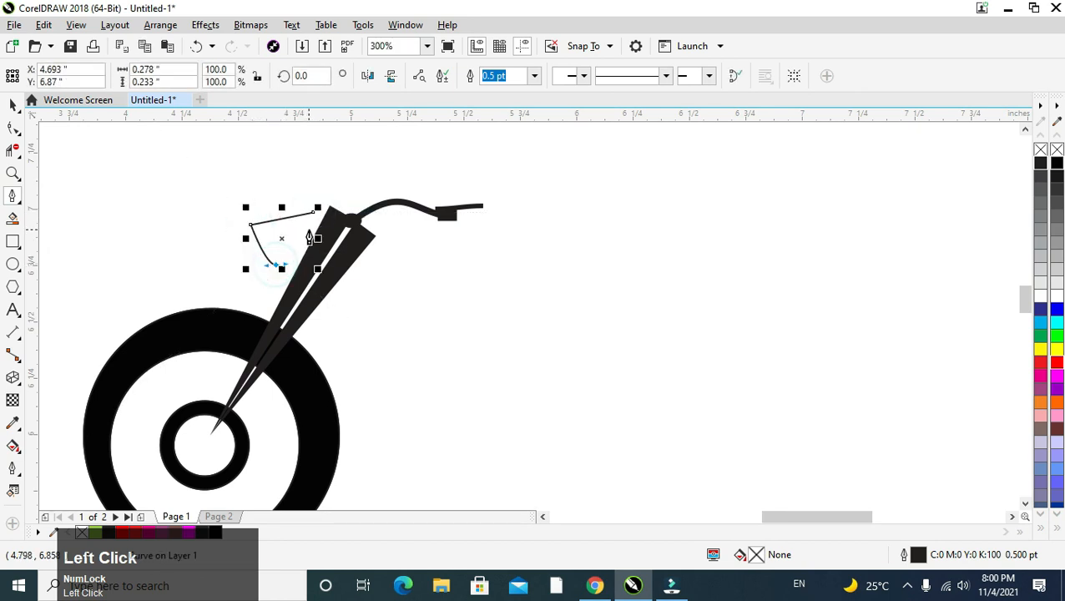
pyautogui.click(313, 212)
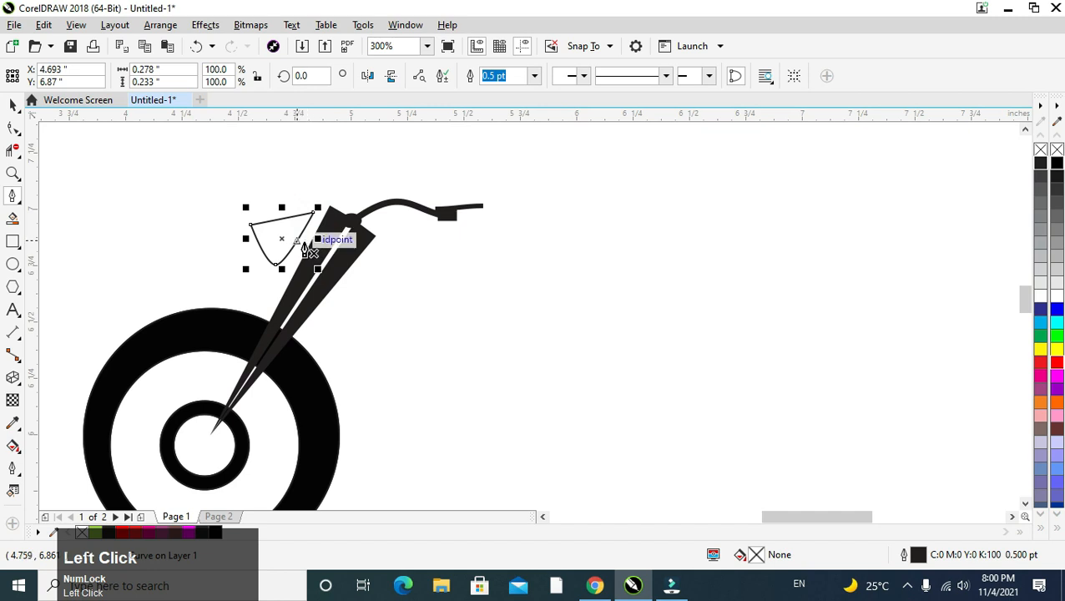
pyautogui.hotkey('ctrl', 'z')
pyautogui.hotkey('ctrl', 'z')
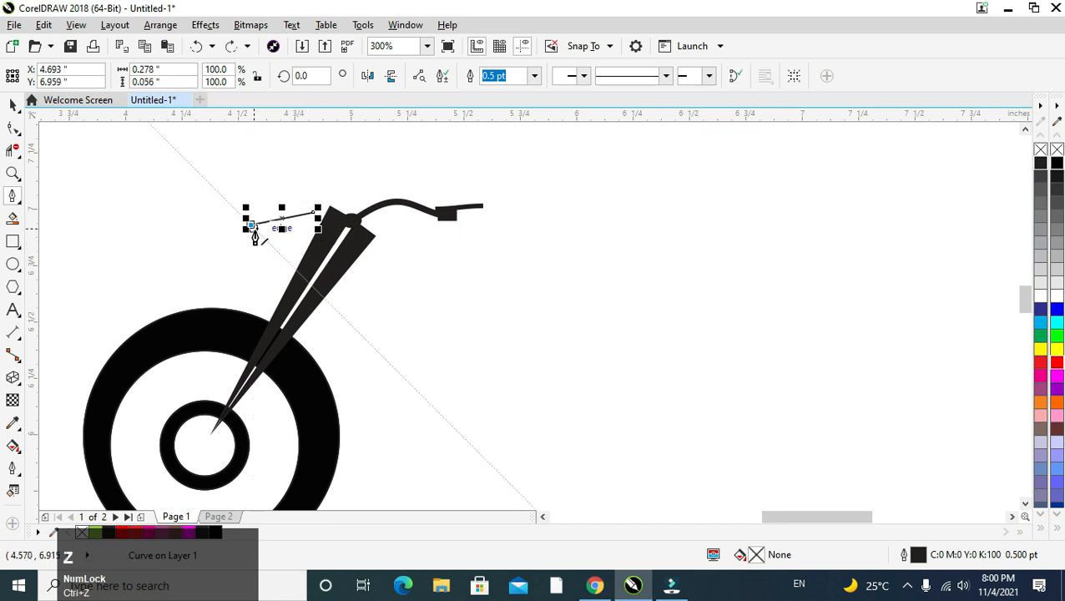
# Close the outline into a triangle about 0.278 by 0.212 inches, then convert its upper edge to a curve and bow it upward.
pyautogui.click(278, 267)
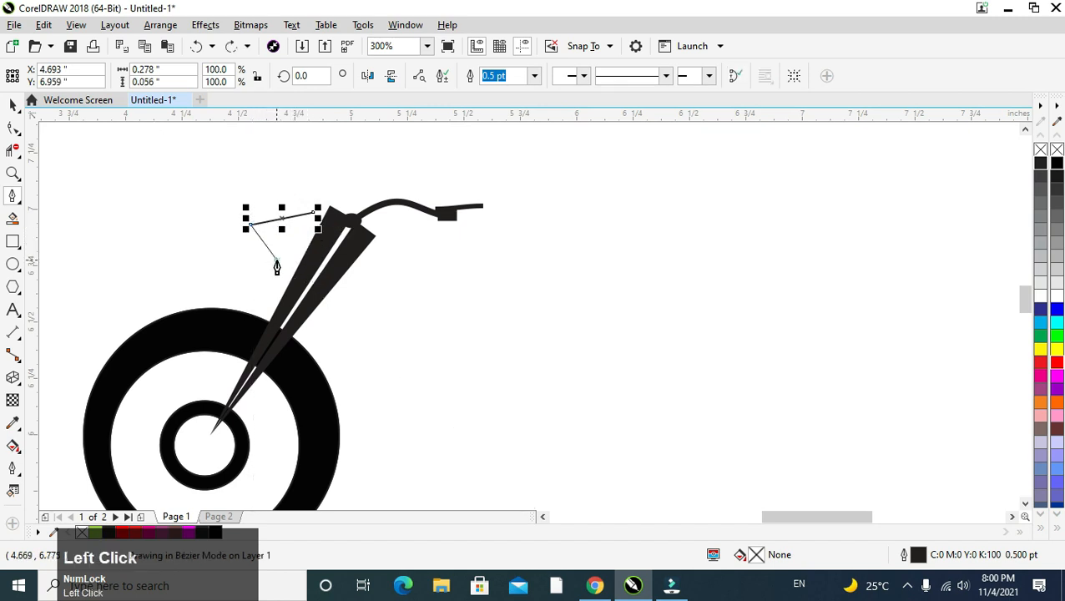
pyautogui.click(313, 213)
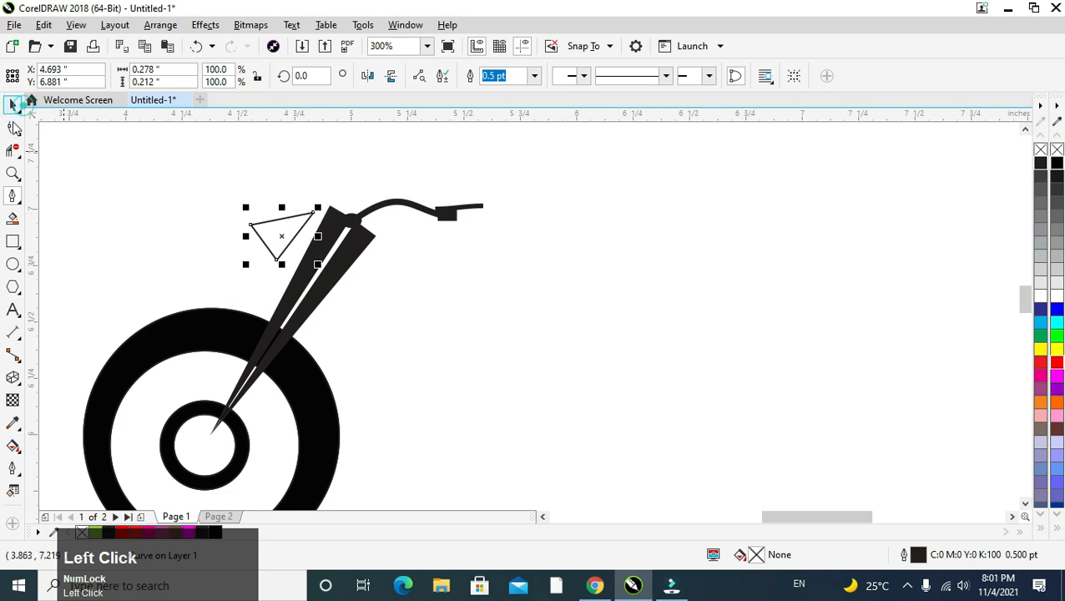
pyautogui.click(13, 127)
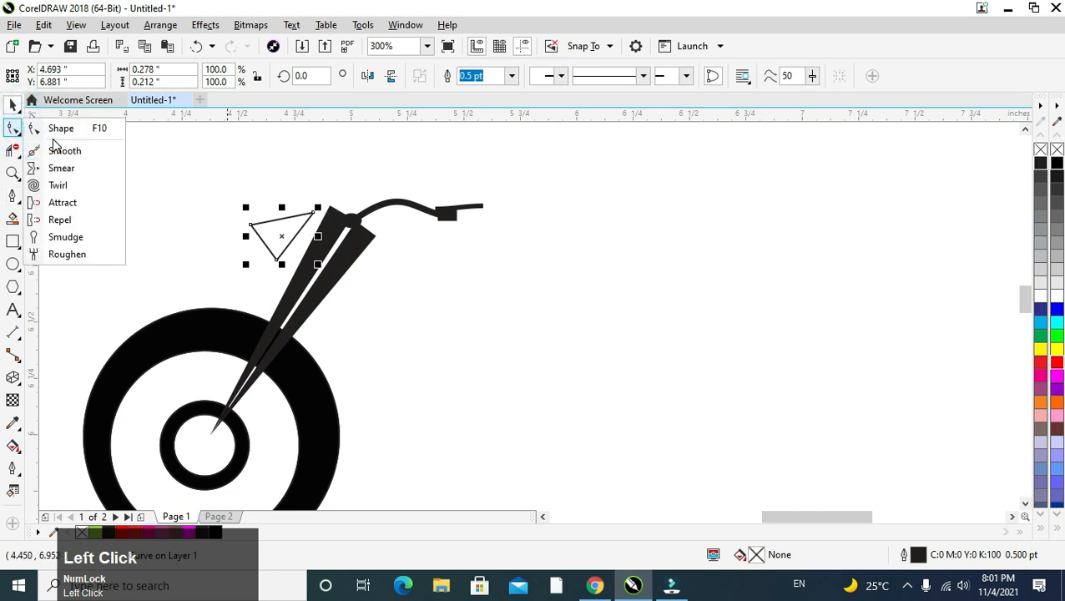
pyautogui.click(63, 127)
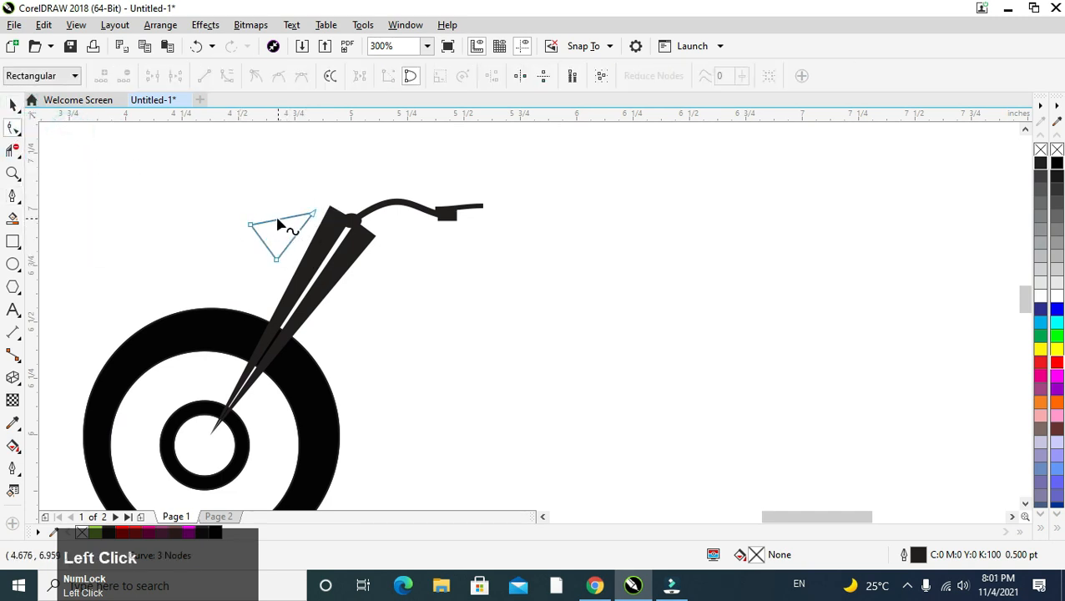
pyautogui.click(278, 222)
pyautogui.rightClick(278, 222)
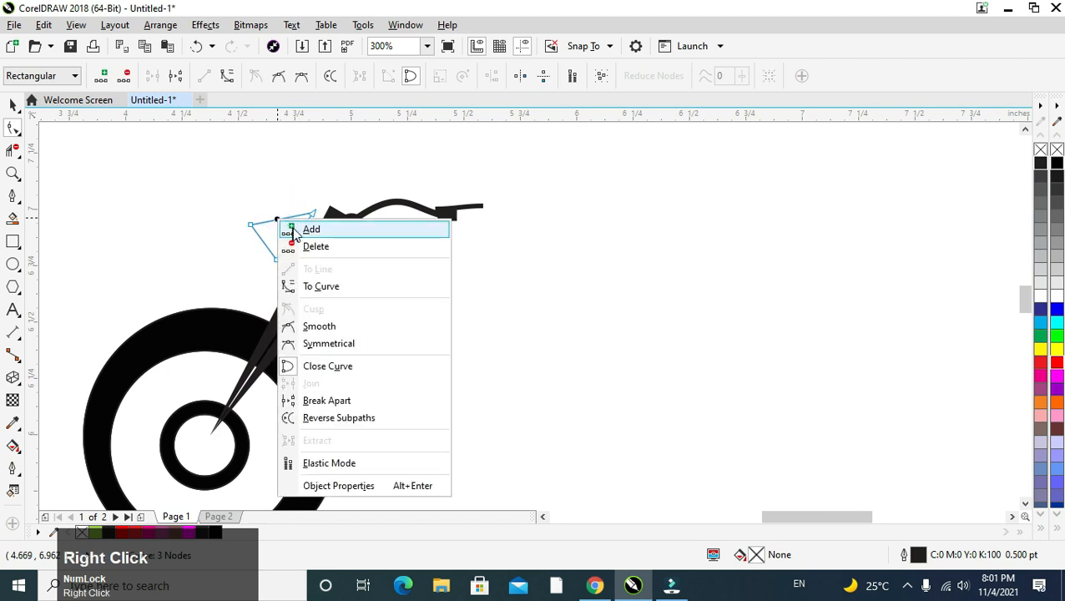
pyautogui.click(315, 285)
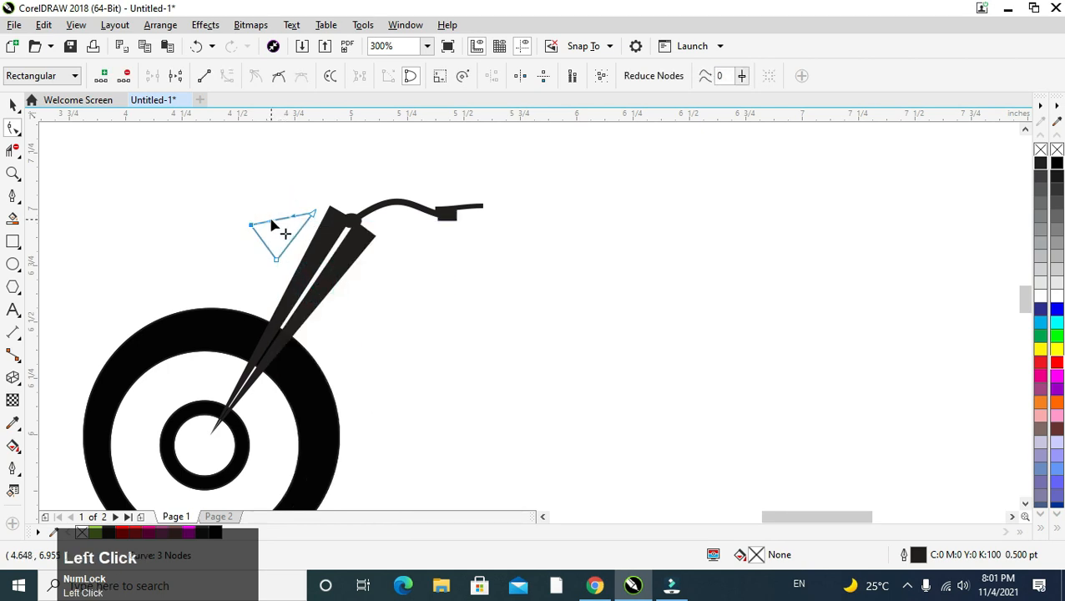
pyautogui.moveTo(271, 220); pyautogui.dragTo(292, 210)
# Convert the triangle's two remaining sides to curves and bow both outward.
pyautogui.rightClick(292, 239)
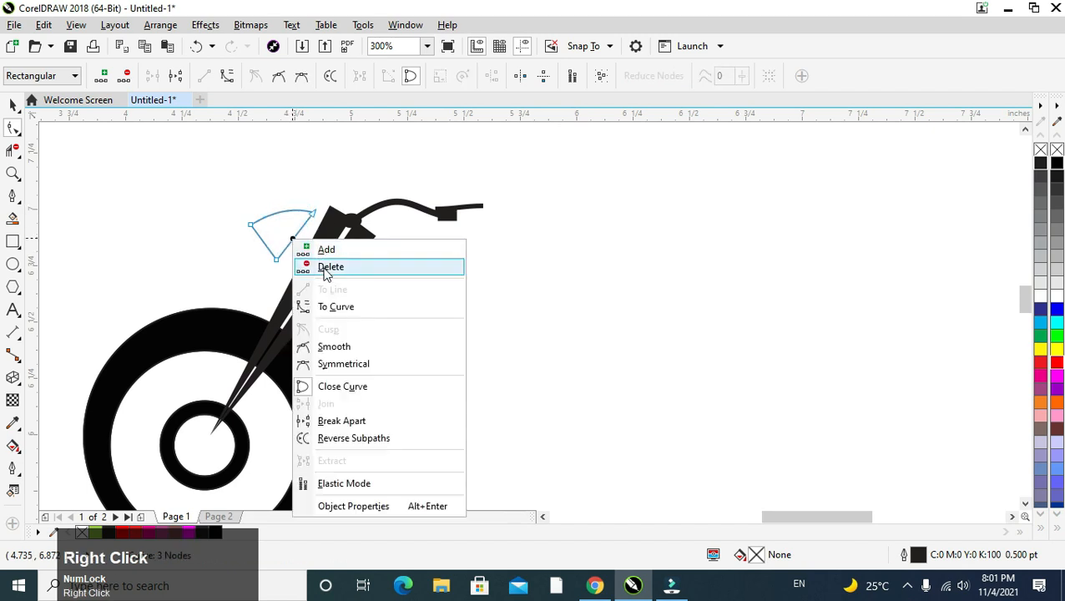
pyautogui.click(328, 304)
pyautogui.moveTo(292, 251); pyautogui.dragTo(314, 239)
pyautogui.rightClick(261, 242)
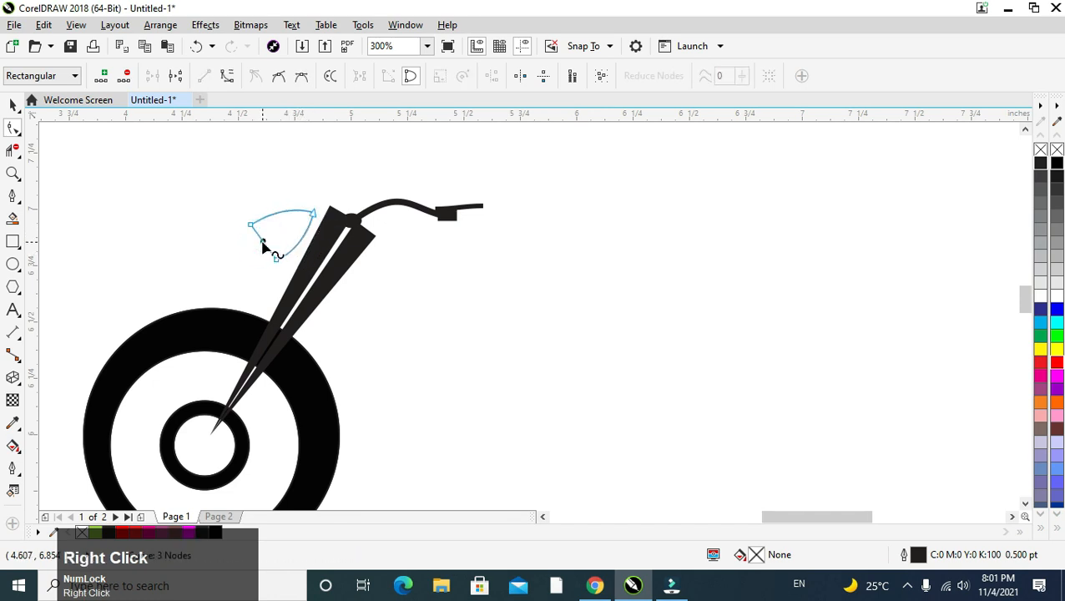
pyautogui.click(292, 312)
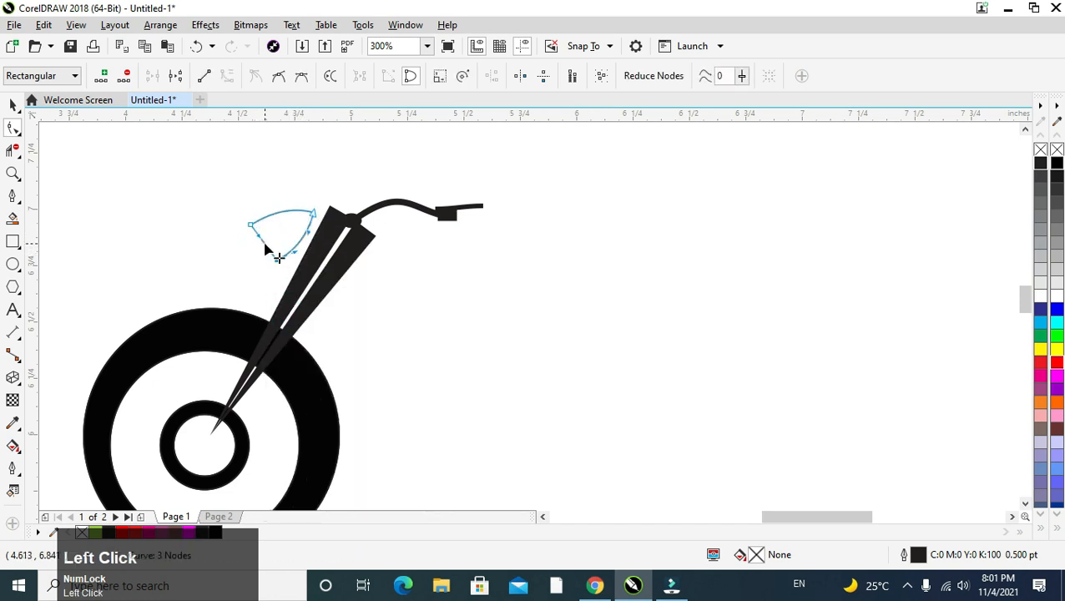
pyautogui.moveTo(266, 244)
pyautogui.mouseDown()
pyautogui.moveTo(262, 255)
pyautogui.moveTo(253, 242)
pyautogui.mouseUp()
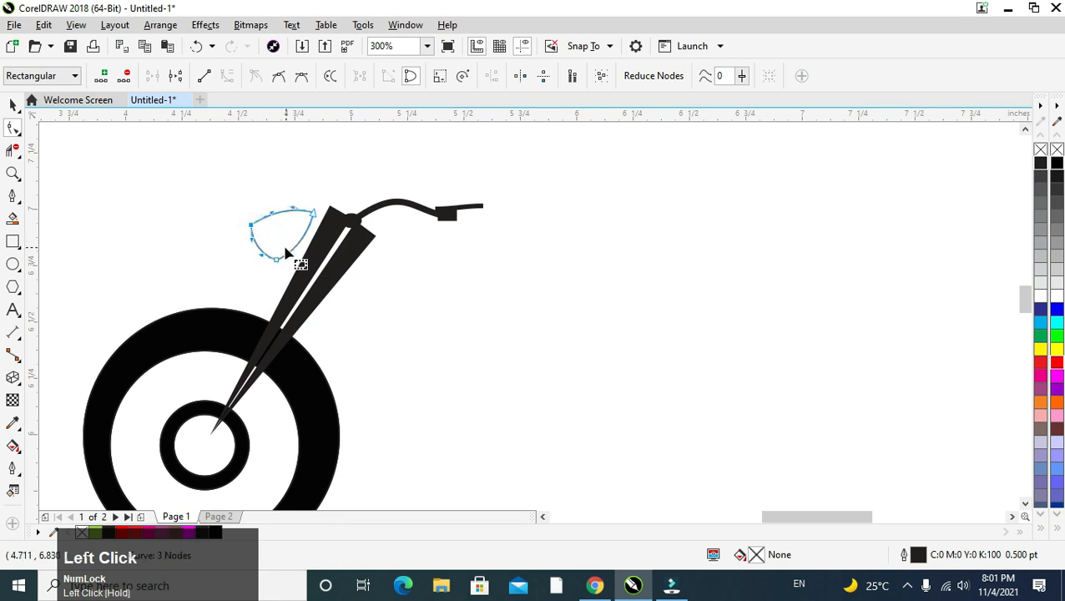
# Fill the rounded triangular shape in front of the fork with black (K:100).
pyautogui.click(12, 107)
pyautogui.click(1039, 163)
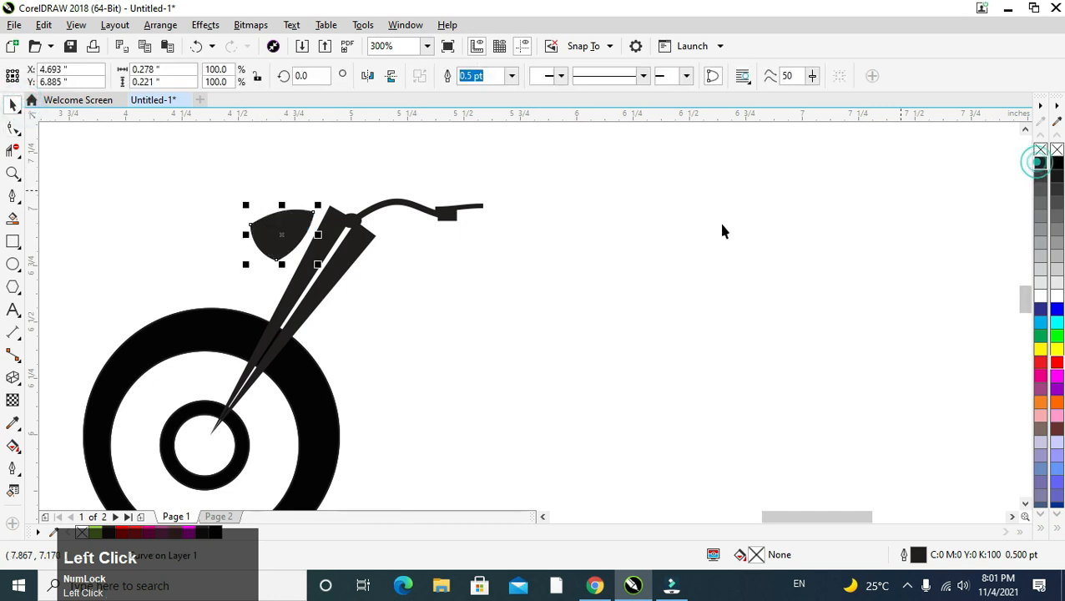
pyautogui.click(403, 276)
# Enlarge the black headlight-like shape proportionally about its centre to about 0.341 by 0.272 inches.
pyautogui.click(297, 233)
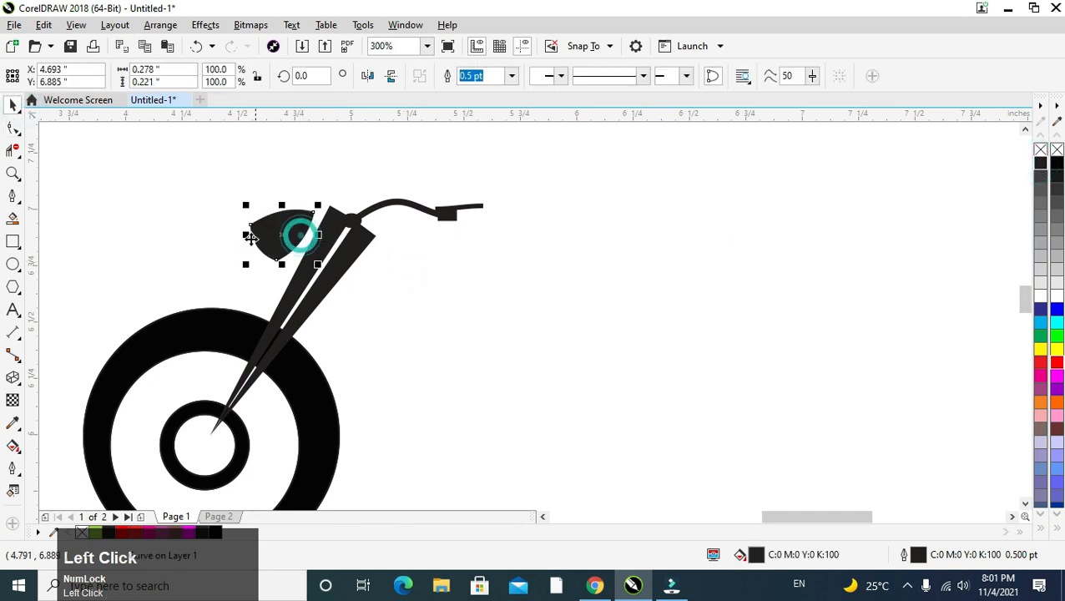
pyautogui.click(241, 200)
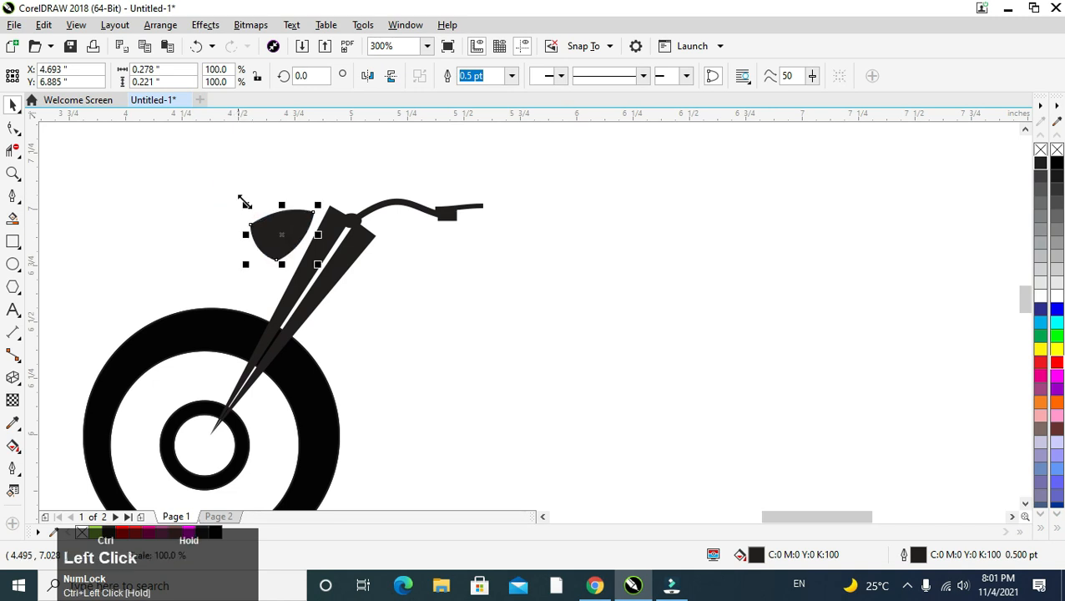
pyautogui.moveTo(245, 205); pyautogui.dragTo(239, 202)
pyautogui.click(490, 271)
pyautogui.click(260, 241)
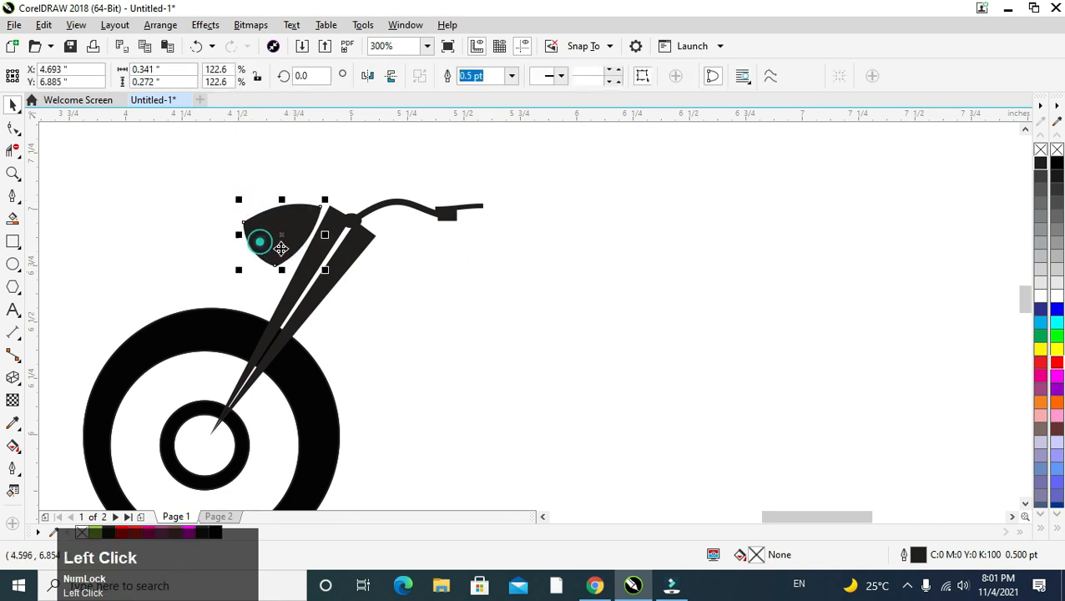
pyautogui.click(419, 280)
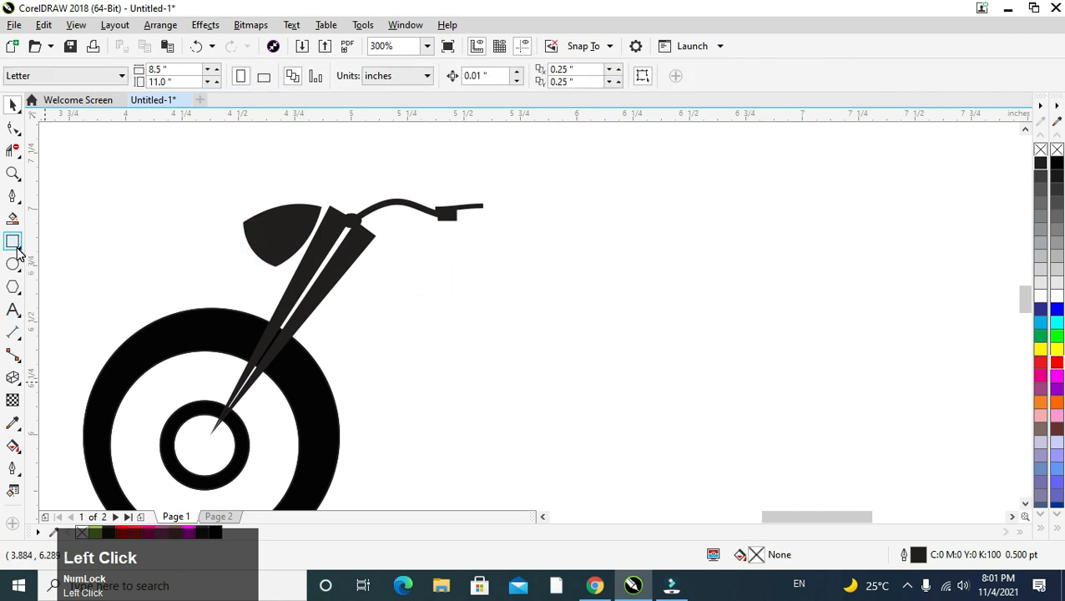
# Draw a triangular Pen tool outline about 0.757 by 0.354 inches behind the fork, below the handlebar, tapering toward the rear.
pyautogui.click(13, 197)
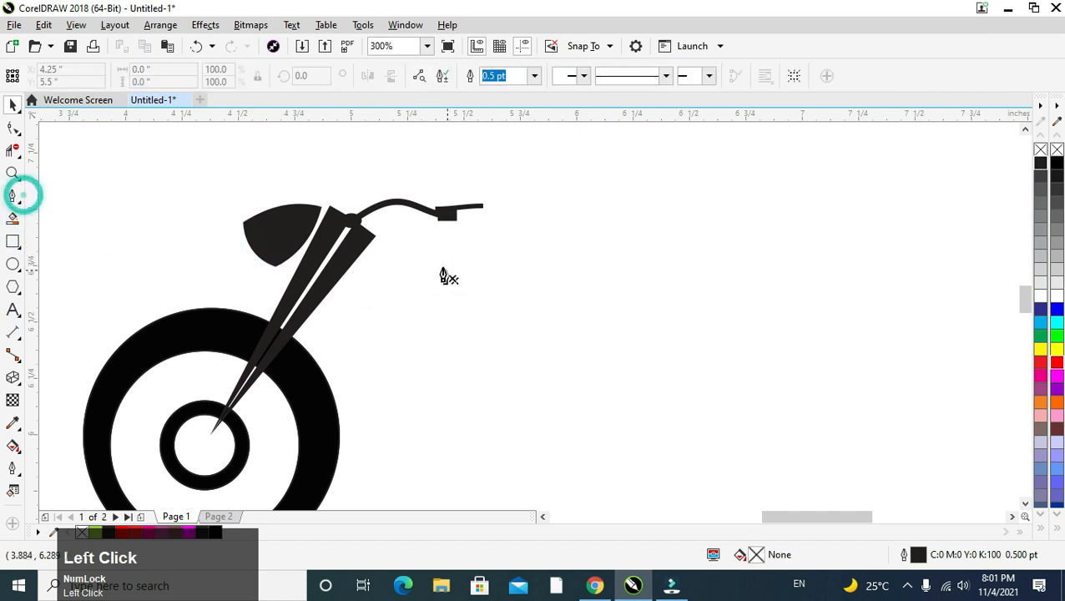
pyautogui.click(366, 266)
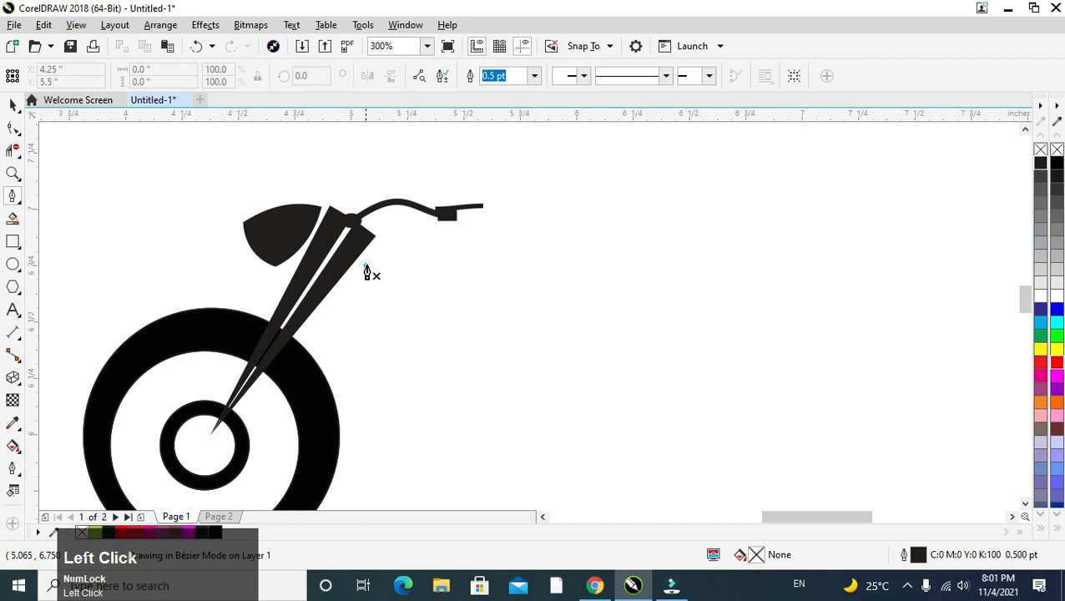
pyautogui.doubleClick(537, 285)
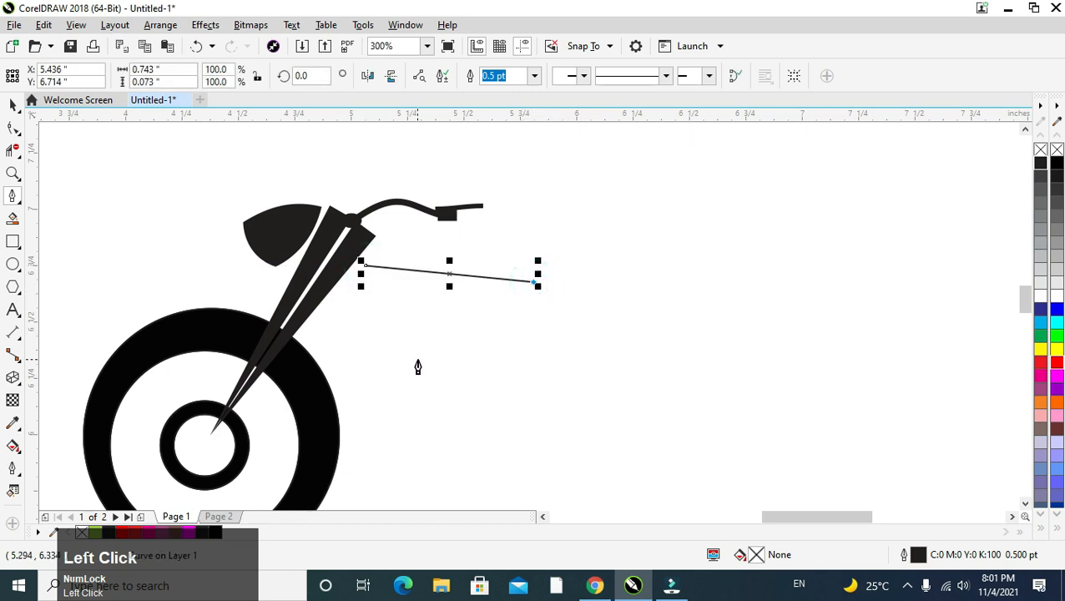
pyautogui.click(395, 345)
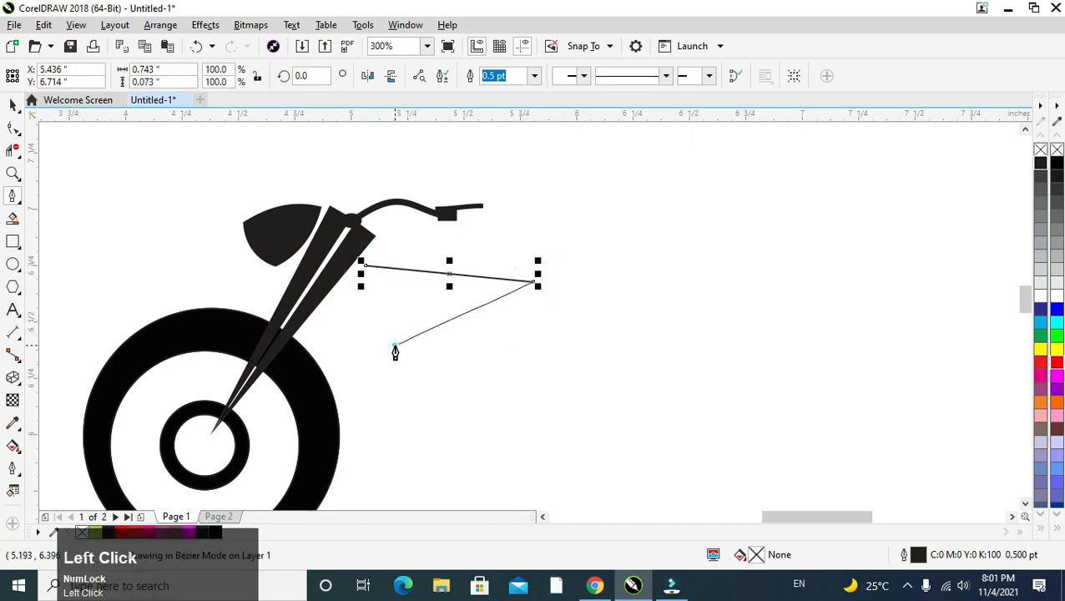
pyautogui.click(363, 267)
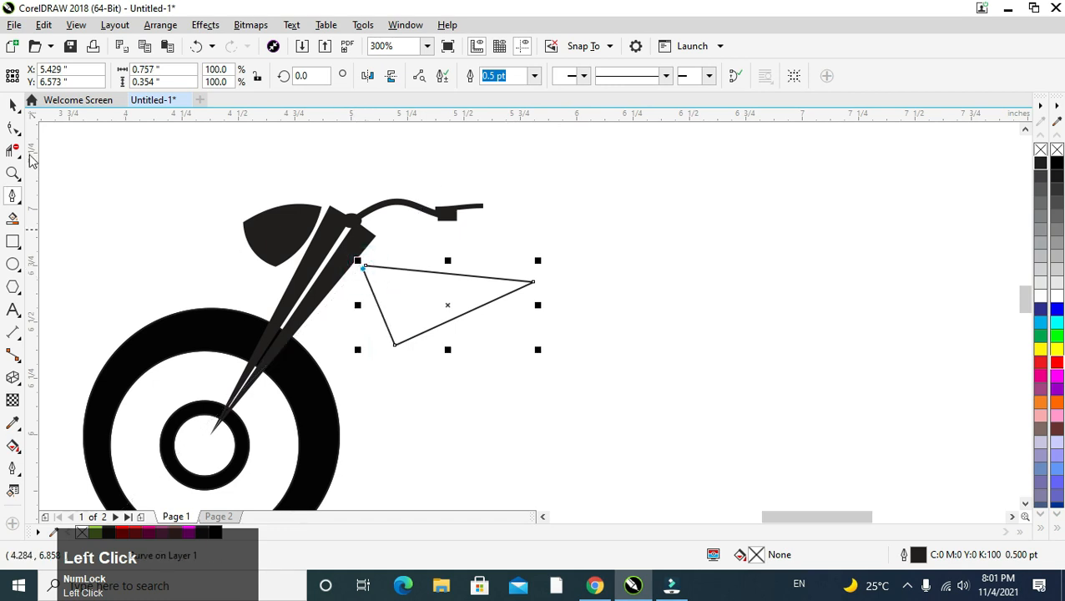
# Convert the new outline's upper and lower long edges to curves, bowing the upper one upward and the lower one downward.
pyautogui.click(12, 127)
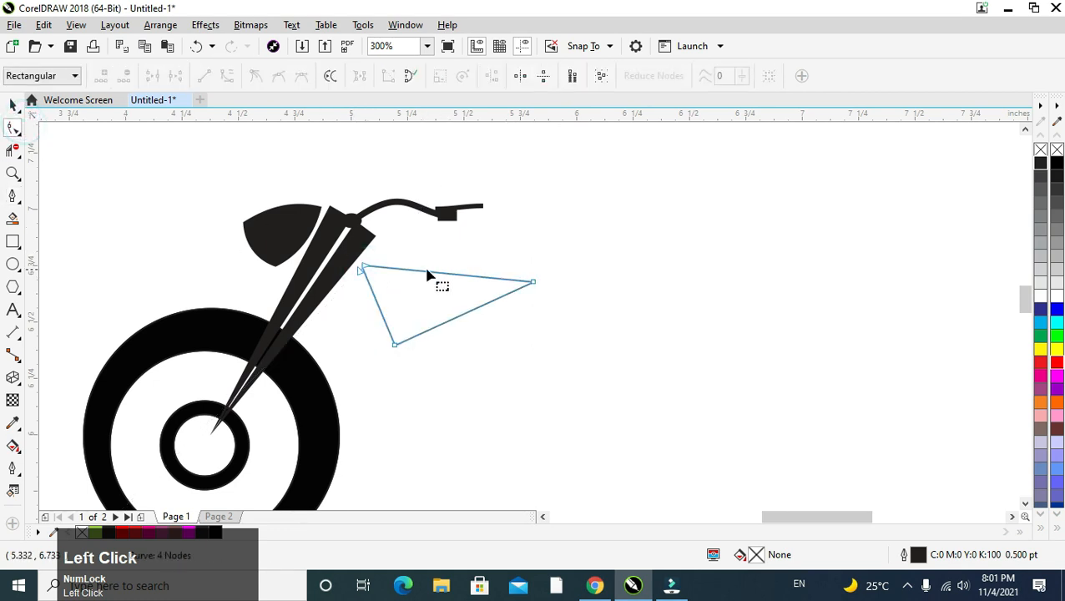
pyautogui.click(430, 273)
pyautogui.rightClick(431, 272)
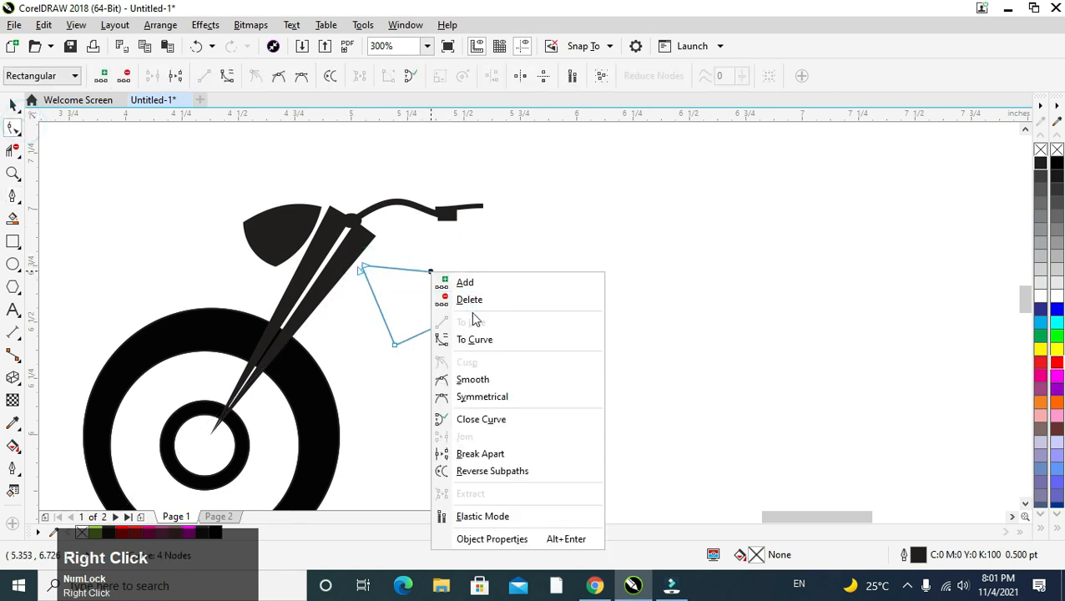
pyautogui.click(474, 339)
pyautogui.moveTo(427, 274); pyautogui.dragTo(427, 258)
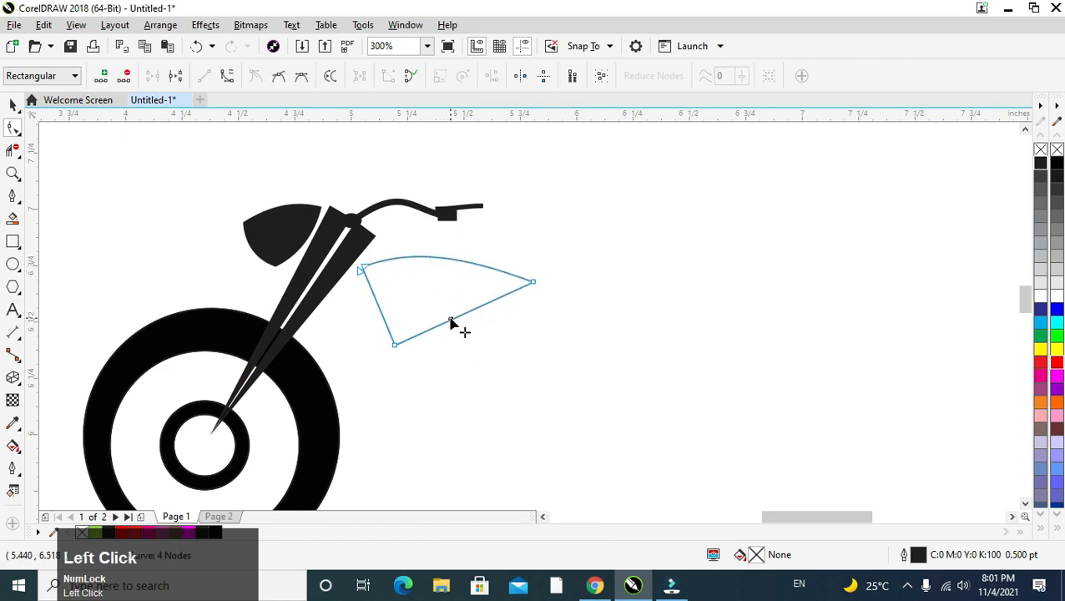
pyautogui.rightClick(451, 320)
pyautogui.click(504, 109)
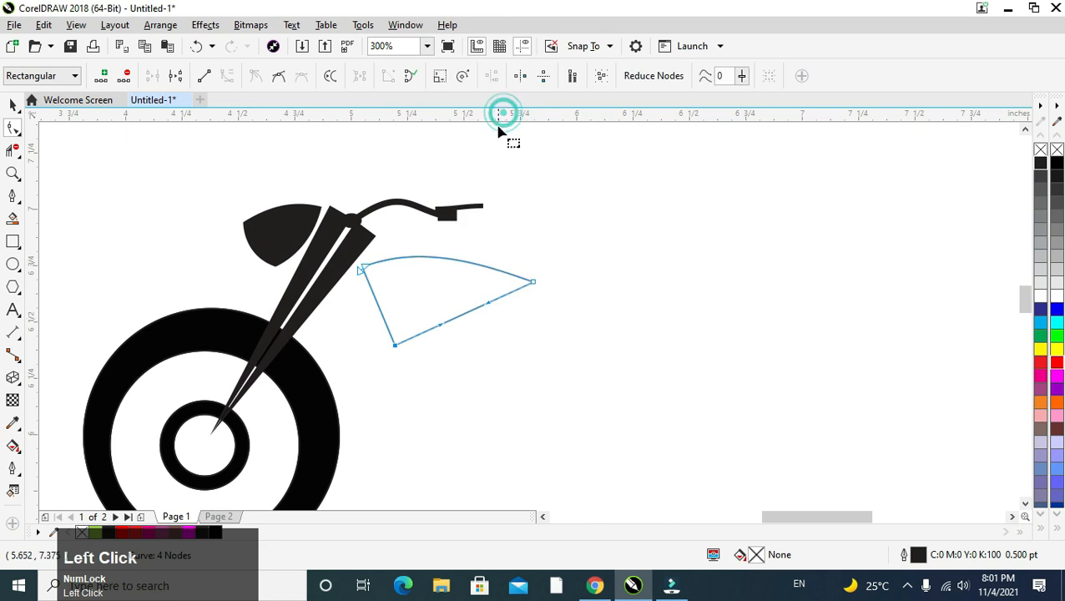
pyautogui.moveTo(440, 332); pyautogui.dragTo(499, 332)
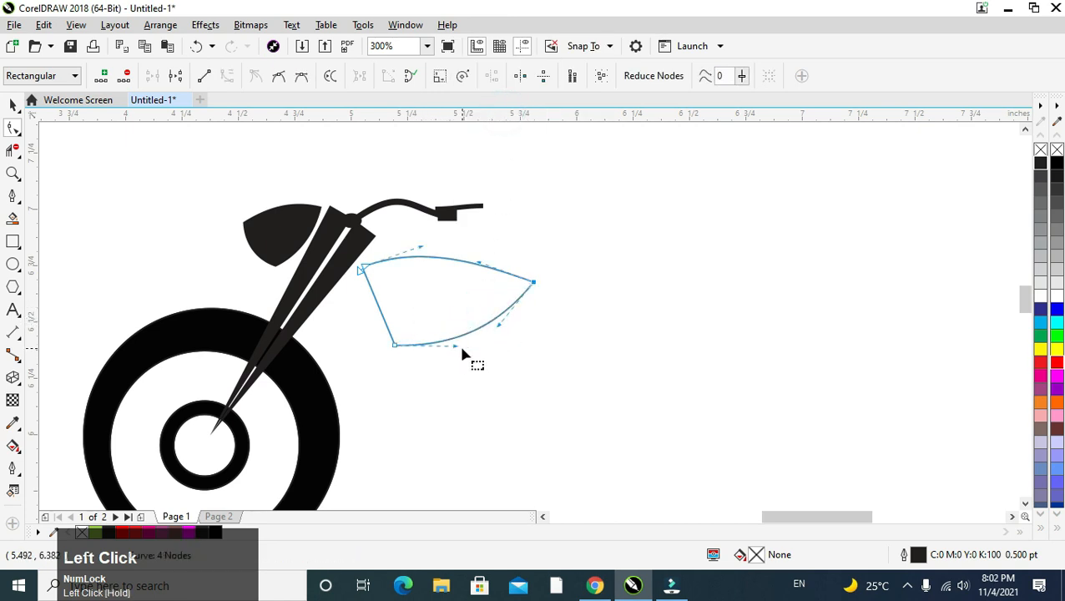
# Move the outline's lower front node up toward the fork and adjust the curve handles to deepen the bottom edge.
pyautogui.moveTo(394, 344); pyautogui.dragTo(437, 352)
pyautogui.moveTo(376, 318); pyautogui.dragTo(369, 311)
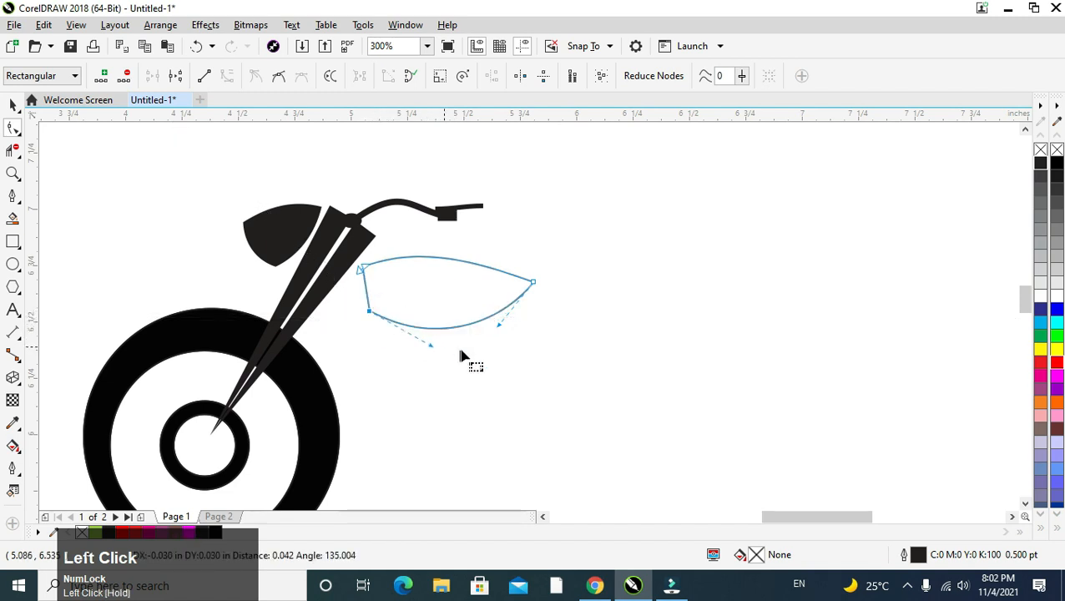
pyautogui.moveTo(430, 347); pyautogui.dragTo(429, 365)
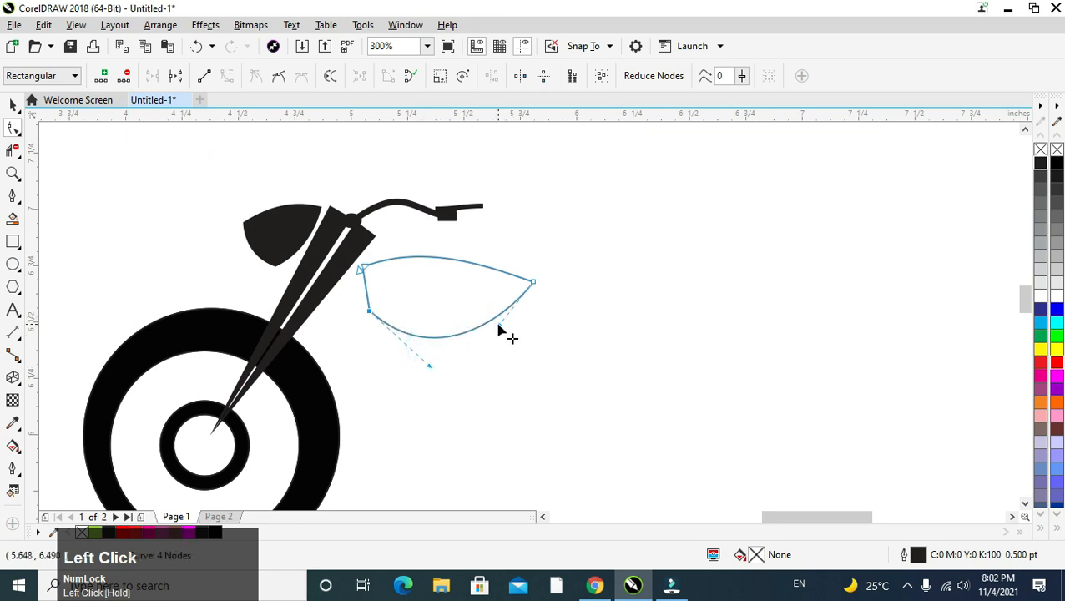
pyautogui.moveTo(498, 332)
pyautogui.mouseDown()
pyautogui.moveTo(494, 323)
pyautogui.moveTo(501, 330)
pyautogui.mouseUp()
pyautogui.moveTo(428, 368); pyautogui.dragTo(424, 377)
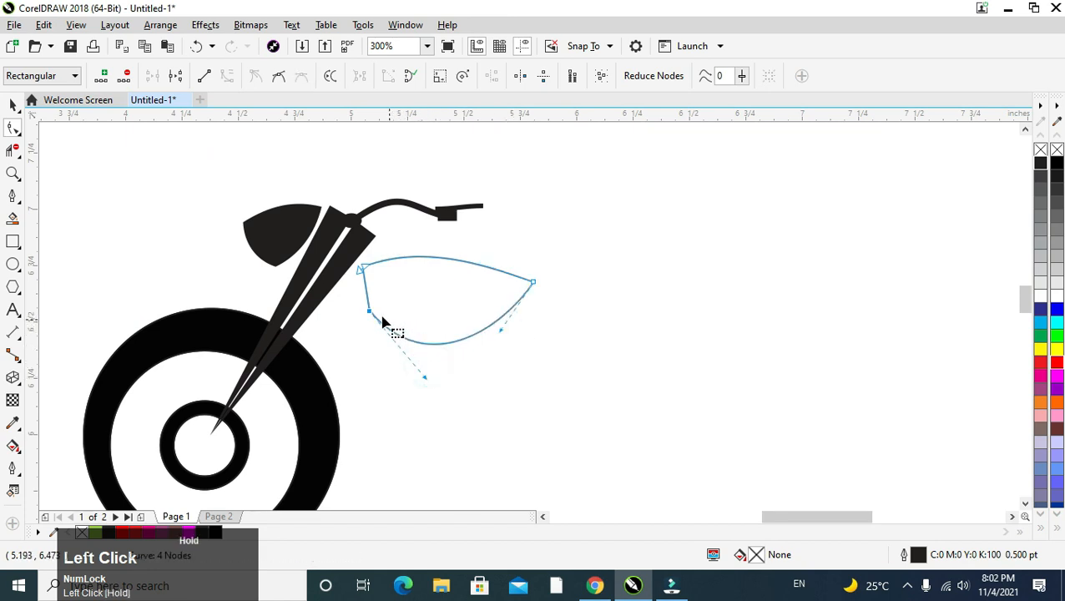
# Slant the tank outline's front edge along the fork by moving its lower front node forward, and bow the bottom edge deeper through its handles.
pyautogui.moveTo(365, 313); pyautogui.dragTo(338, 306)
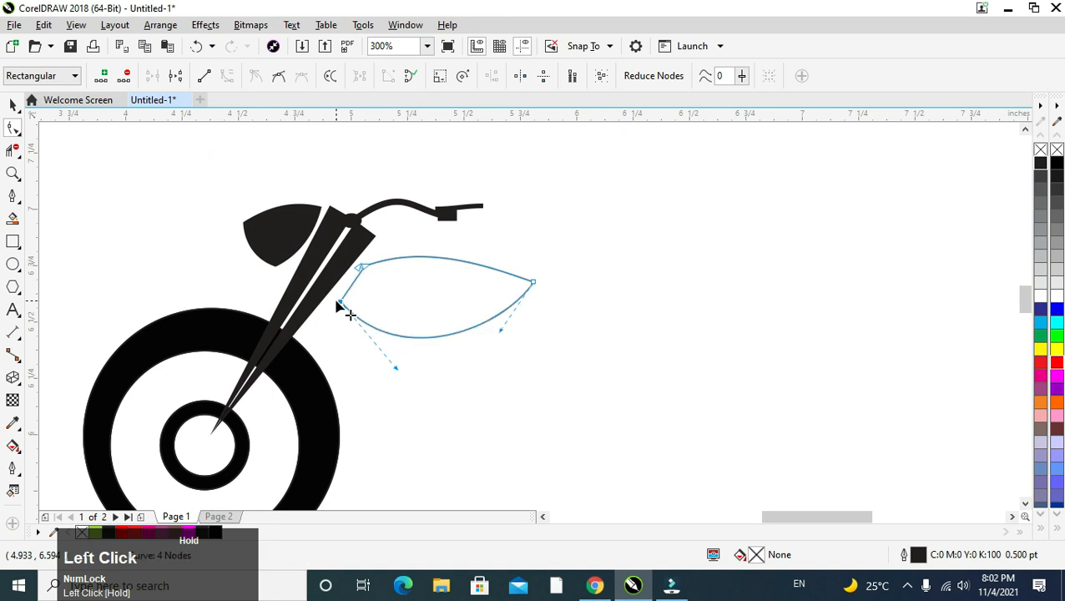
pyautogui.moveTo(398, 373); pyautogui.dragTo(406, 387)
pyautogui.moveTo(501, 332); pyautogui.dragTo(506, 352)
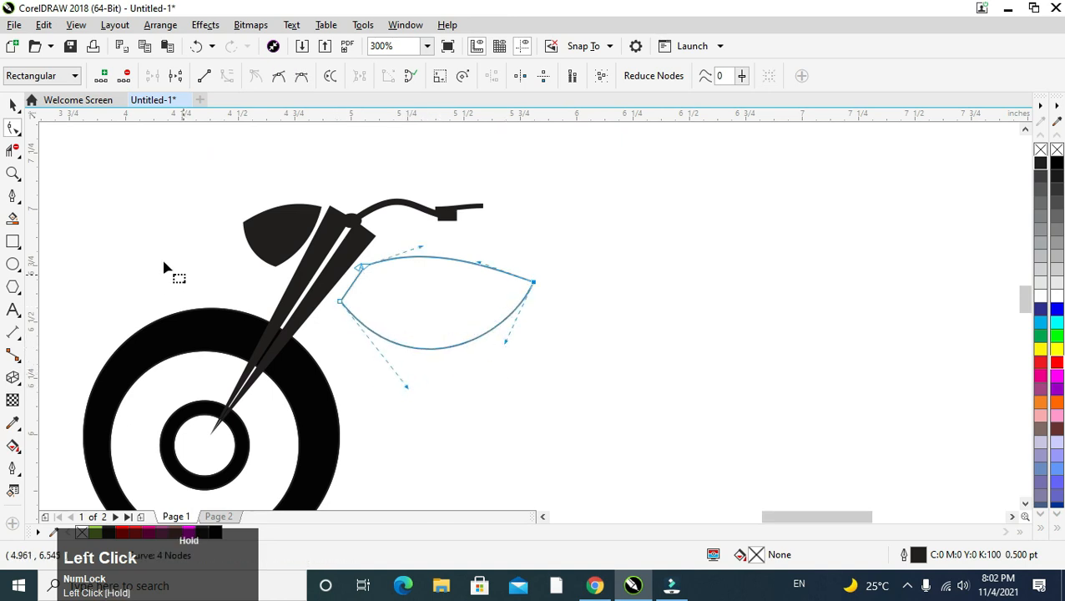
# Apply a black fill (K:100) to the tank outline.
pyautogui.click(15, 111)
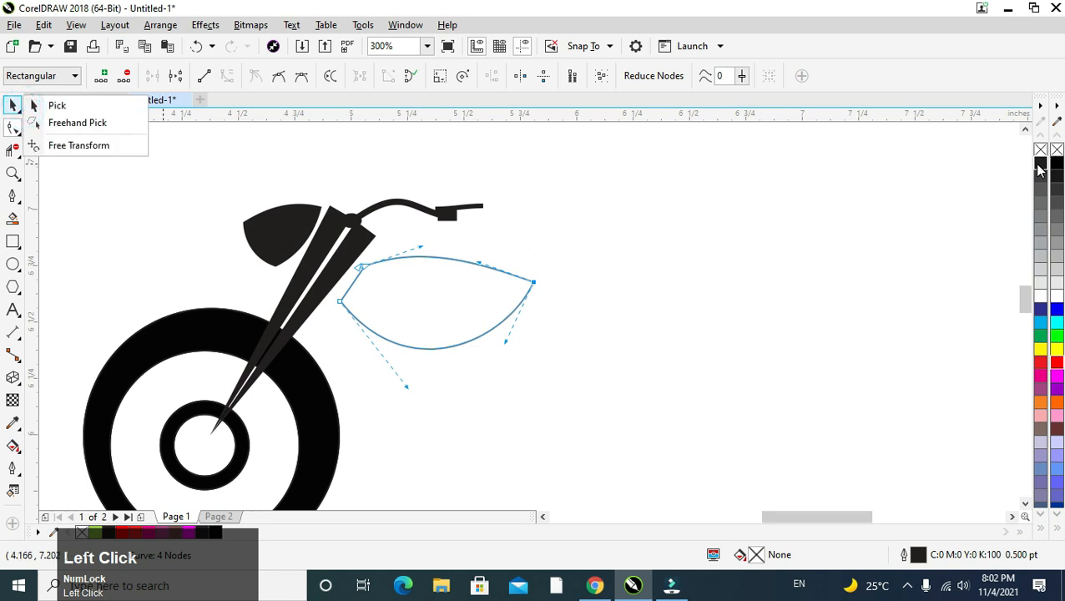
pyautogui.click(1040, 165)
pyautogui.click(12, 107)
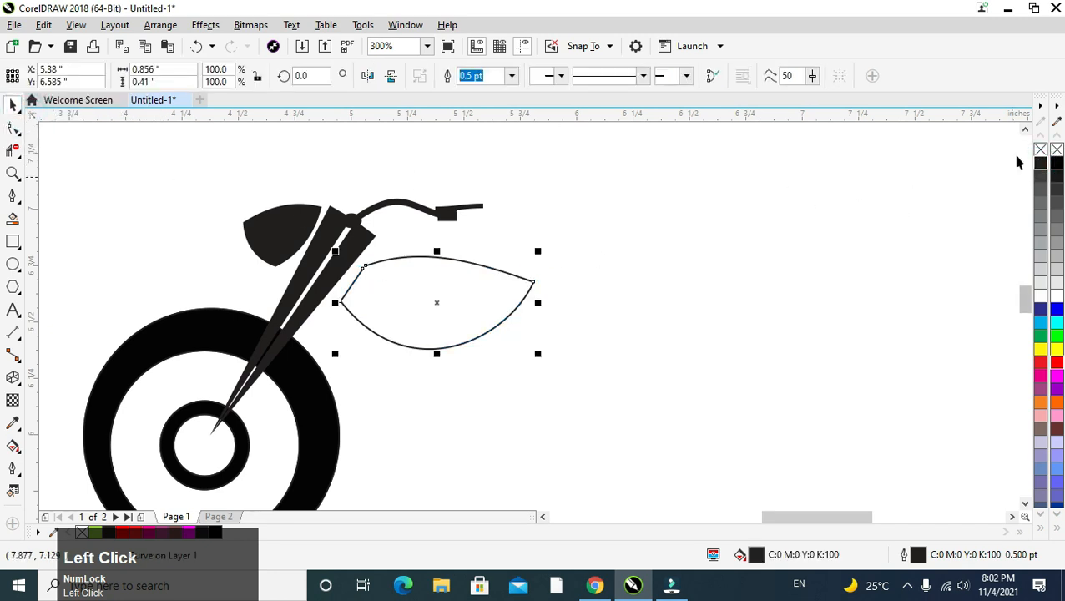
pyautogui.click(1040, 167)
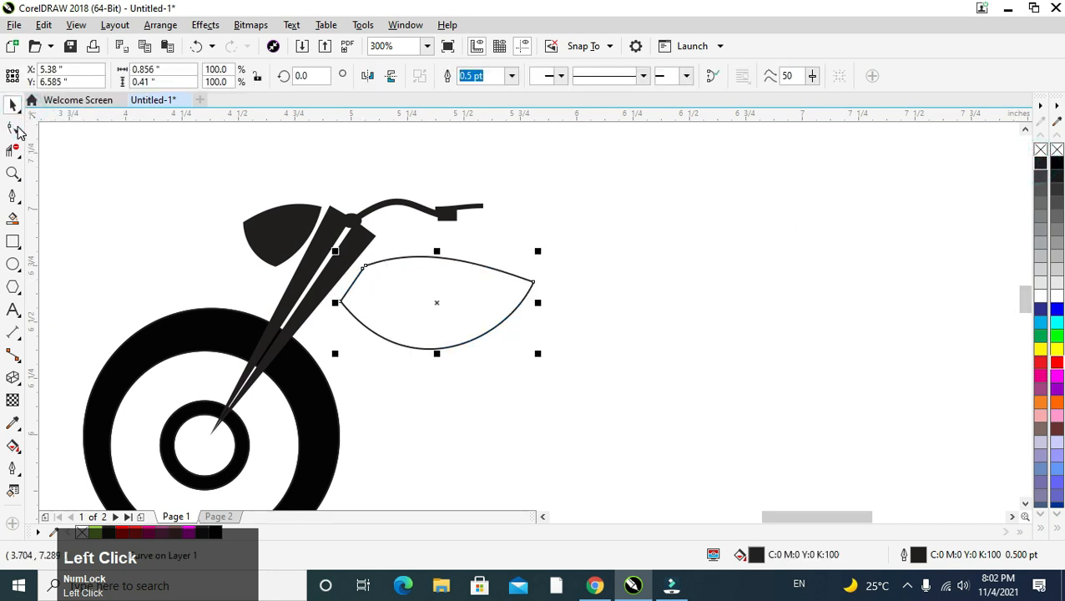
# Close the tank outline by joining its two open end nodes at the upper front corner, and deselect it.
pyautogui.scroll(2, 17, 134)
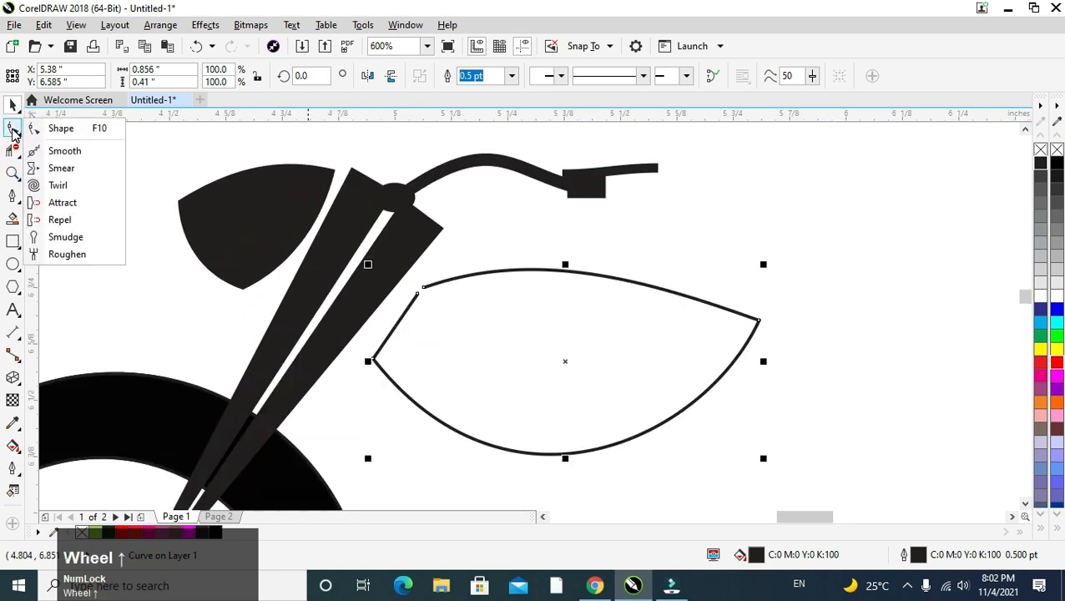
pyautogui.click(15, 134)
pyautogui.moveTo(418, 292); pyautogui.dragTo(422, 289)
pyautogui.scroll(-2, 442, 290)
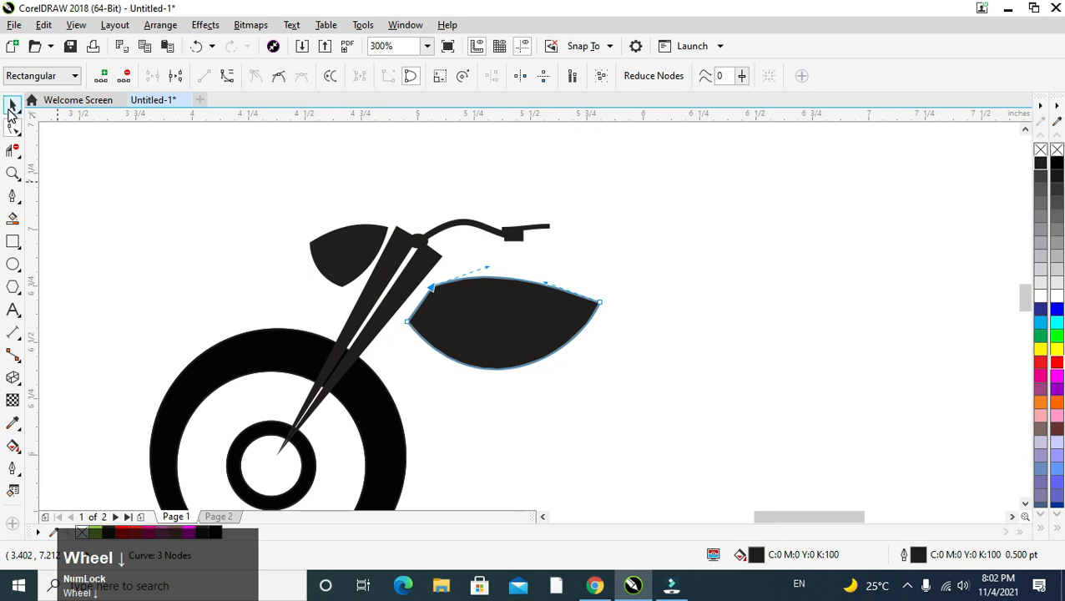
pyautogui.click(12, 106)
pyautogui.click(292, 160)
pyautogui.scroll(-2, 463, 288)
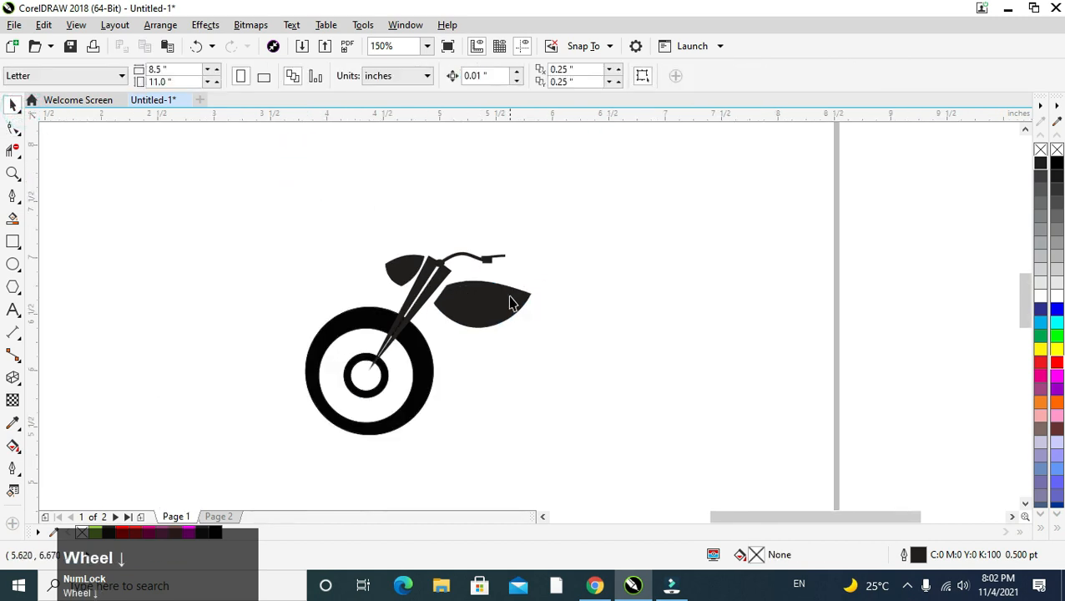
pyautogui.scroll(1, 509, 305)
pyautogui.scroll(-1, 516, 316)
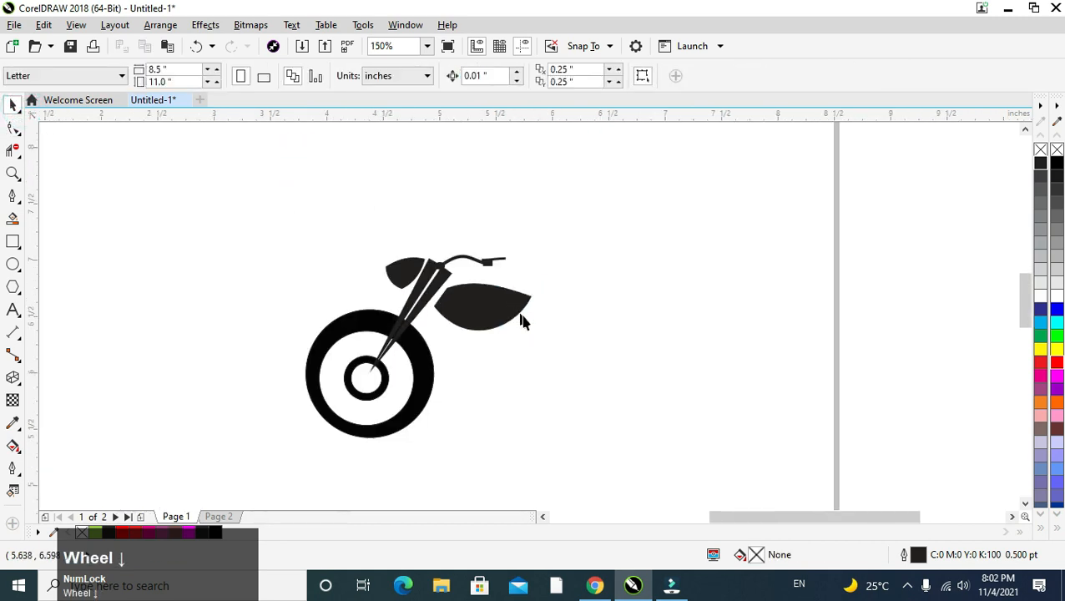
pyautogui.click(14, 202)
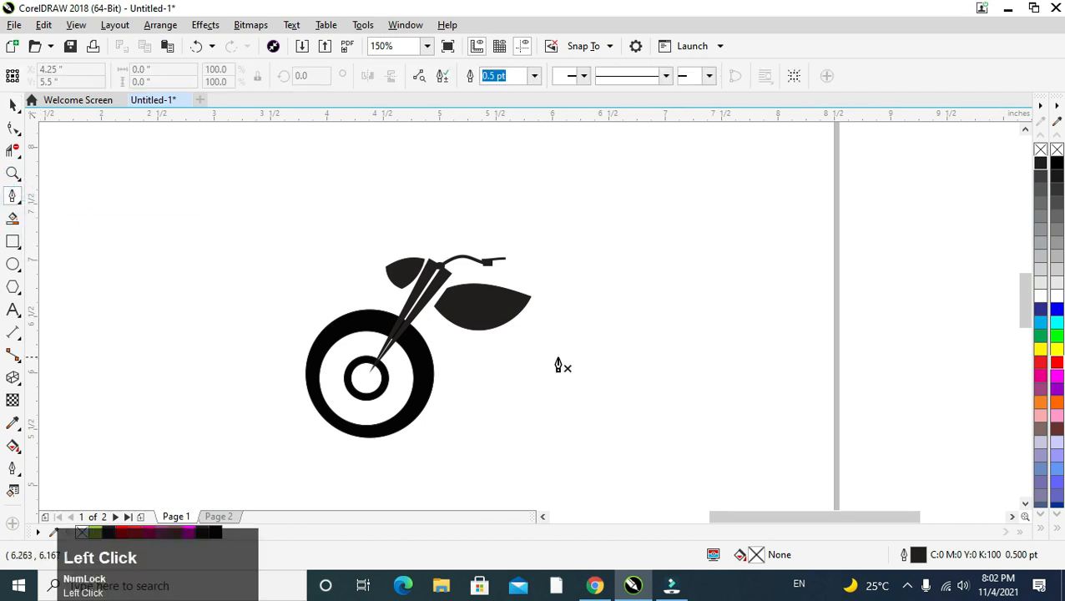
pyautogui.moveTo(464, 340); pyautogui.dragTo(499, 340)
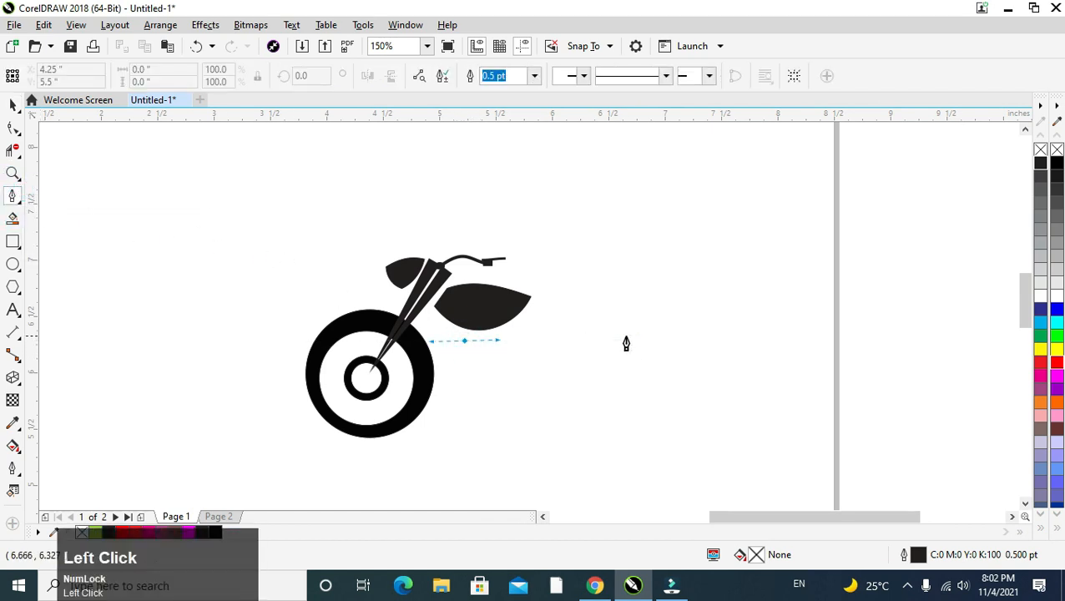
pyautogui.click(605, 305)
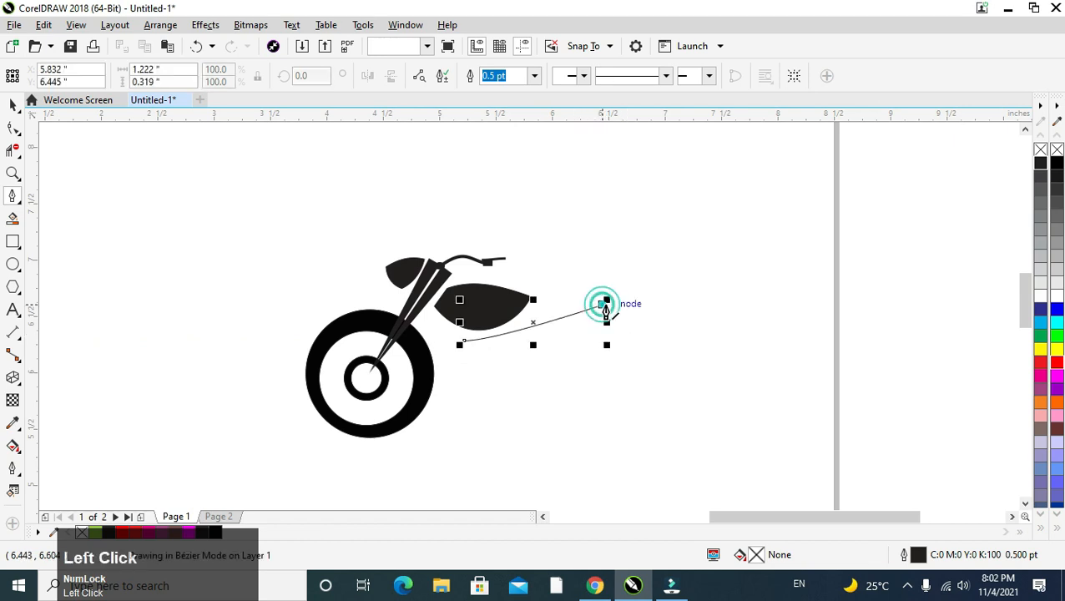
pyautogui.hotkey('ctrl', 'z')
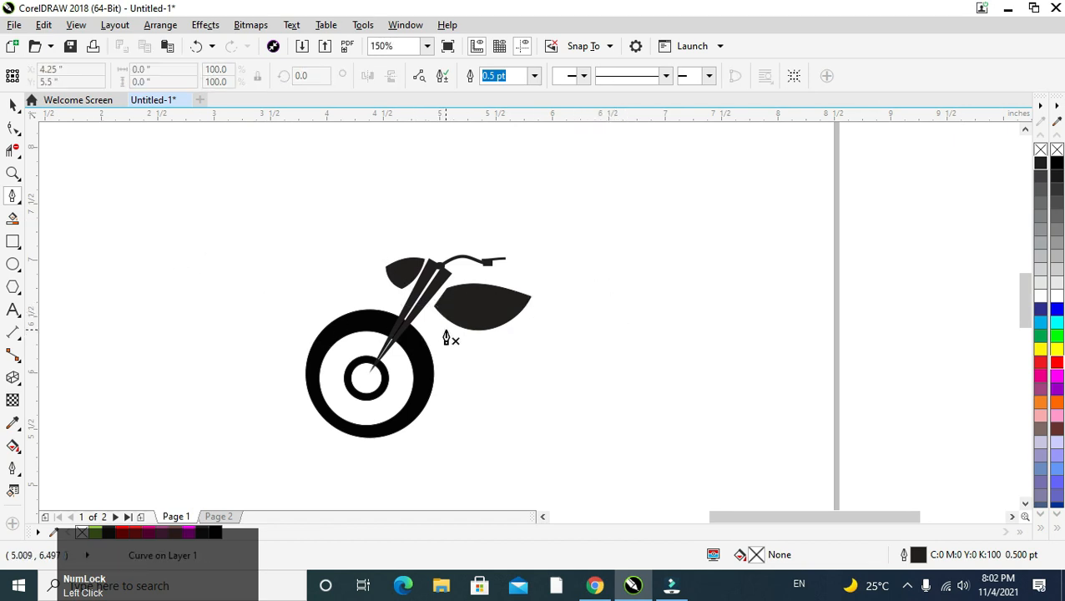
pyautogui.click(463, 339)
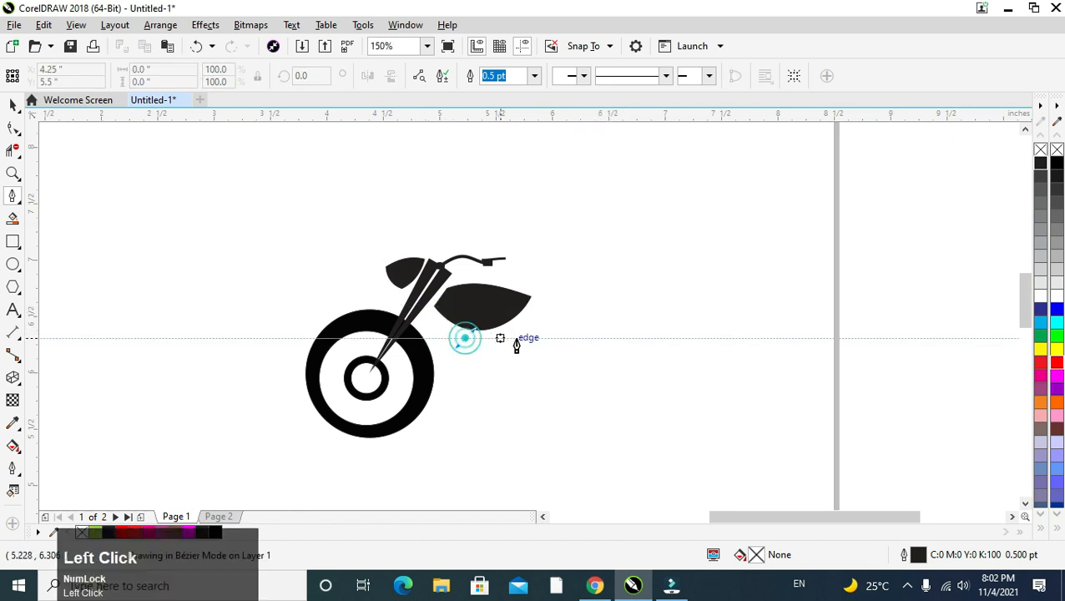
pyautogui.click(630, 338)
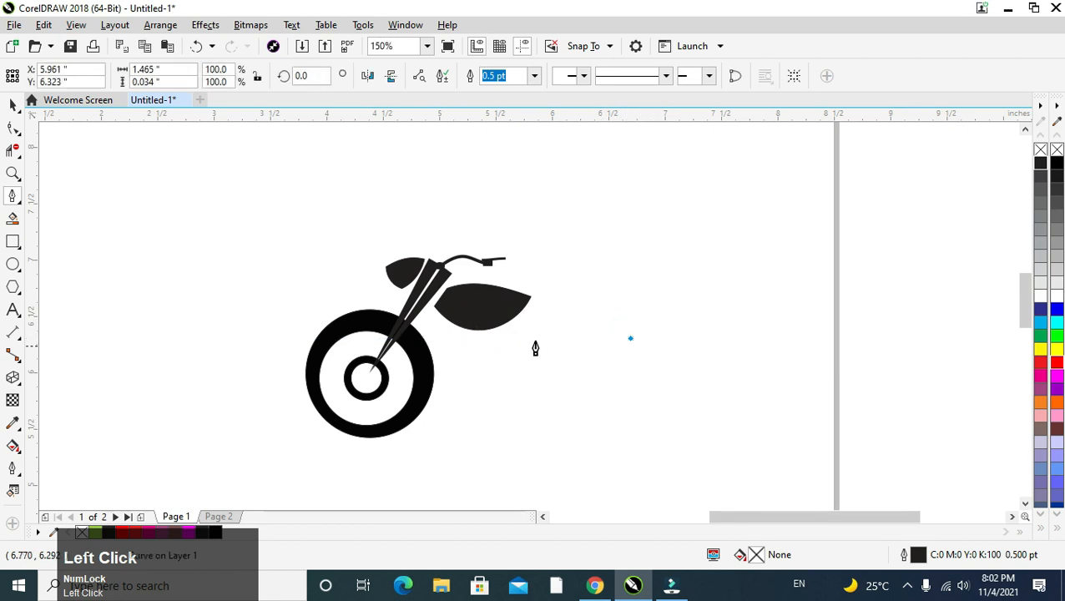
pyautogui.press('Delete')
# Draw a straight horizontal Freehand line about 1.1 inches long below the tank, extending toward the rear.
pyautogui.click(14, 199)
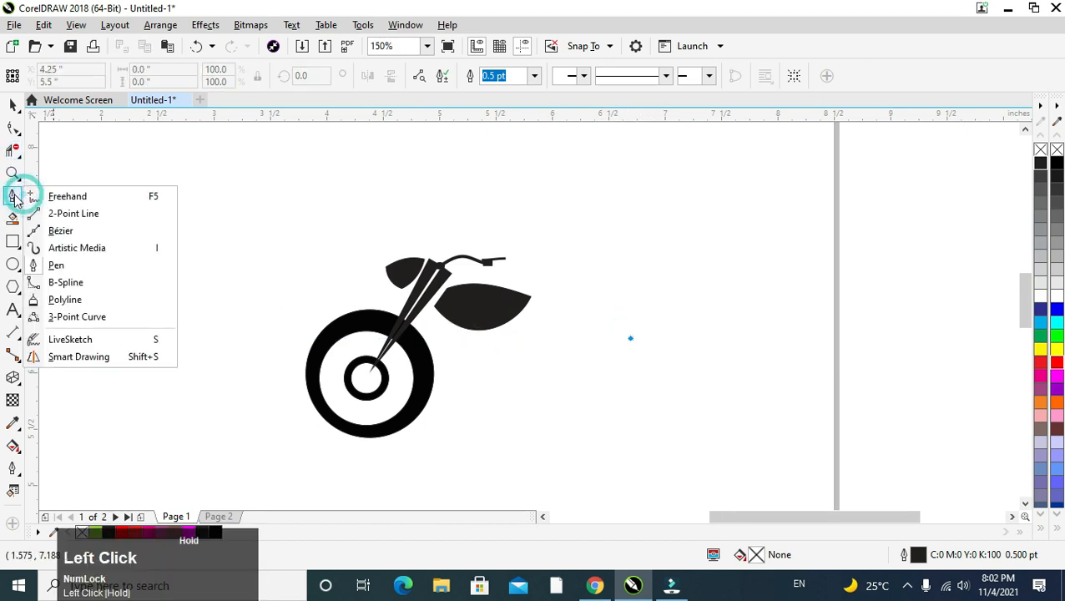
pyautogui.click(62, 196)
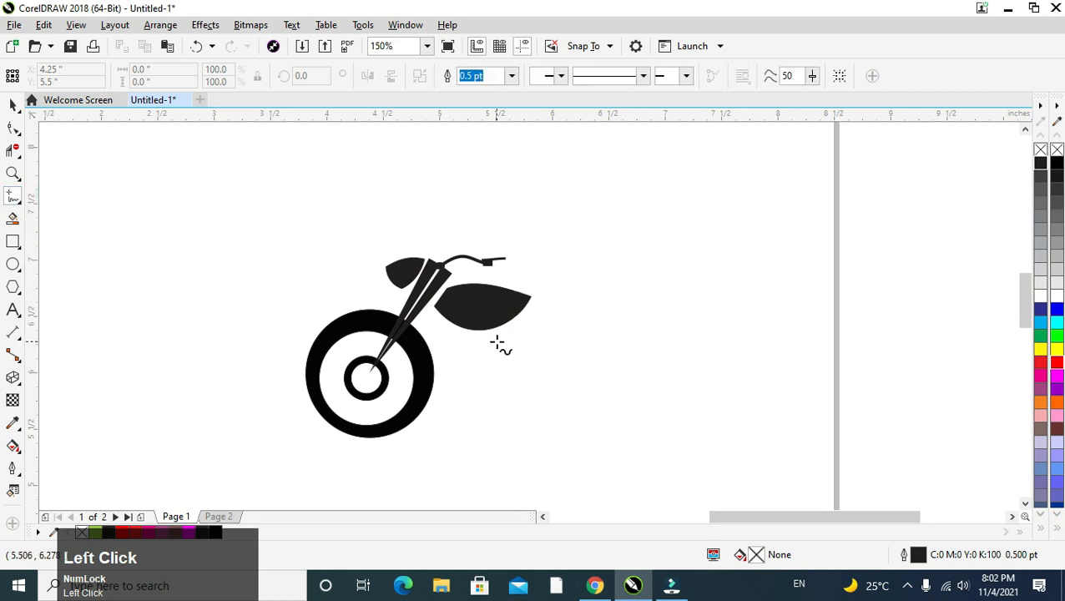
pyautogui.moveTo(495, 340); pyautogui.dragTo(503, 336)
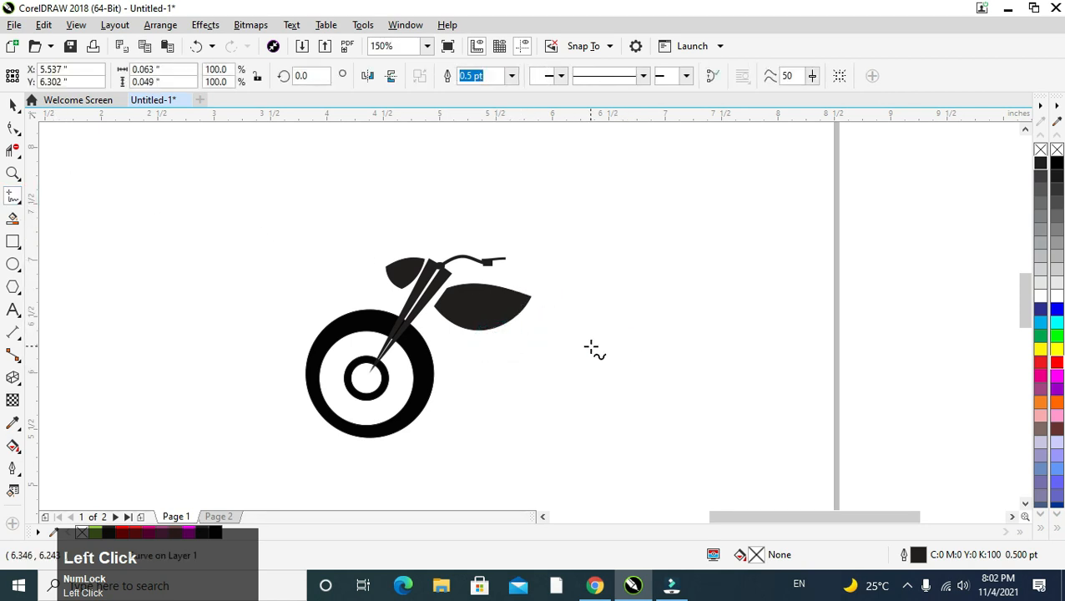
pyautogui.click(595, 347)
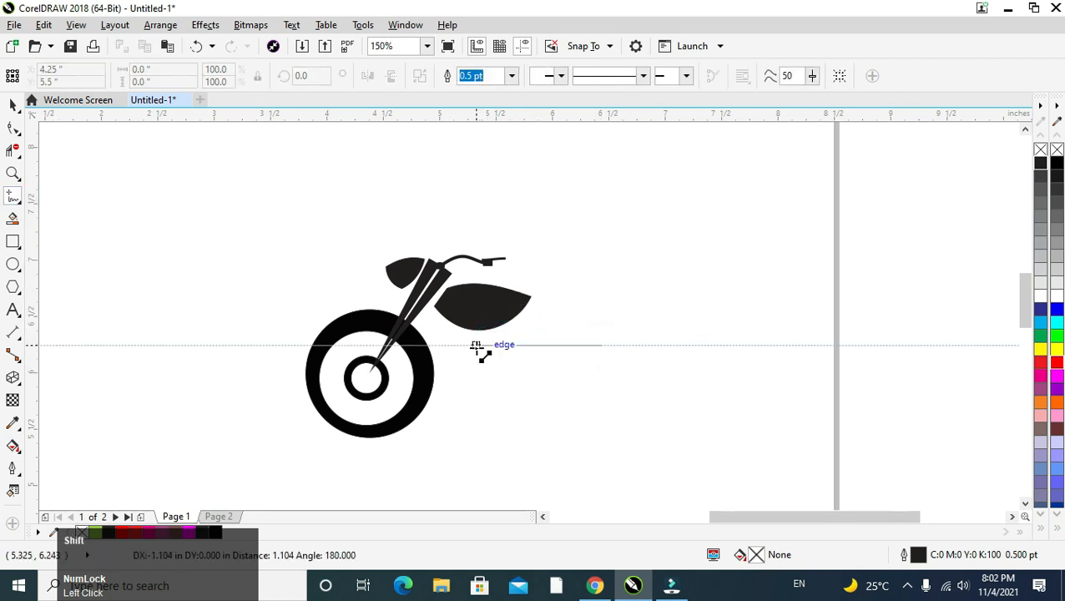
pyautogui.click(474, 345)
# Convert the horizontal line to a curve and bend it into a shallow S that dips at the front and rises at the rear.
pyautogui.click(13, 128)
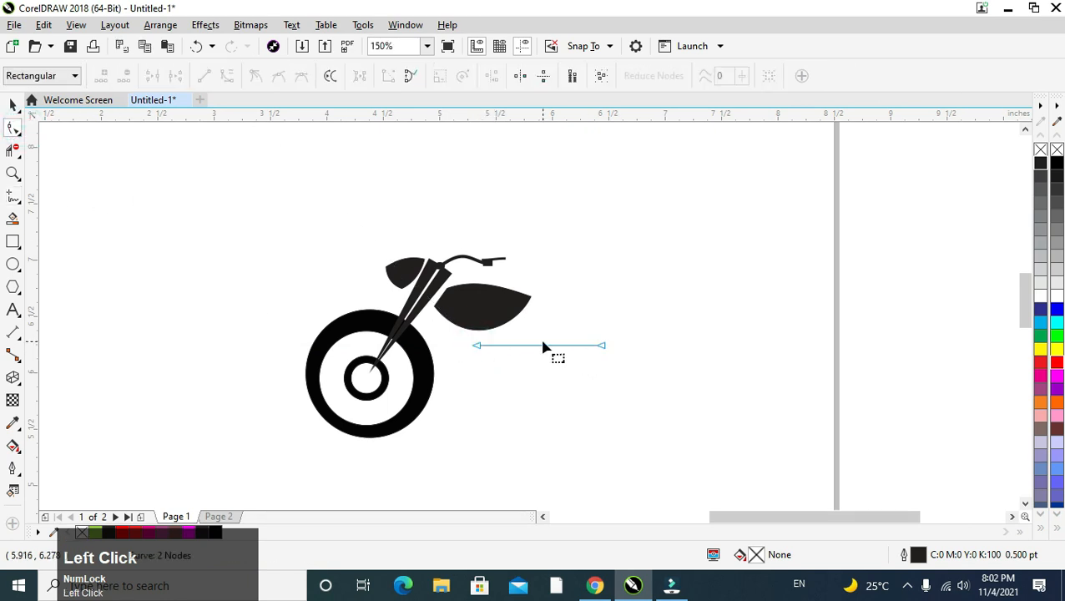
pyautogui.rightClick(537, 344)
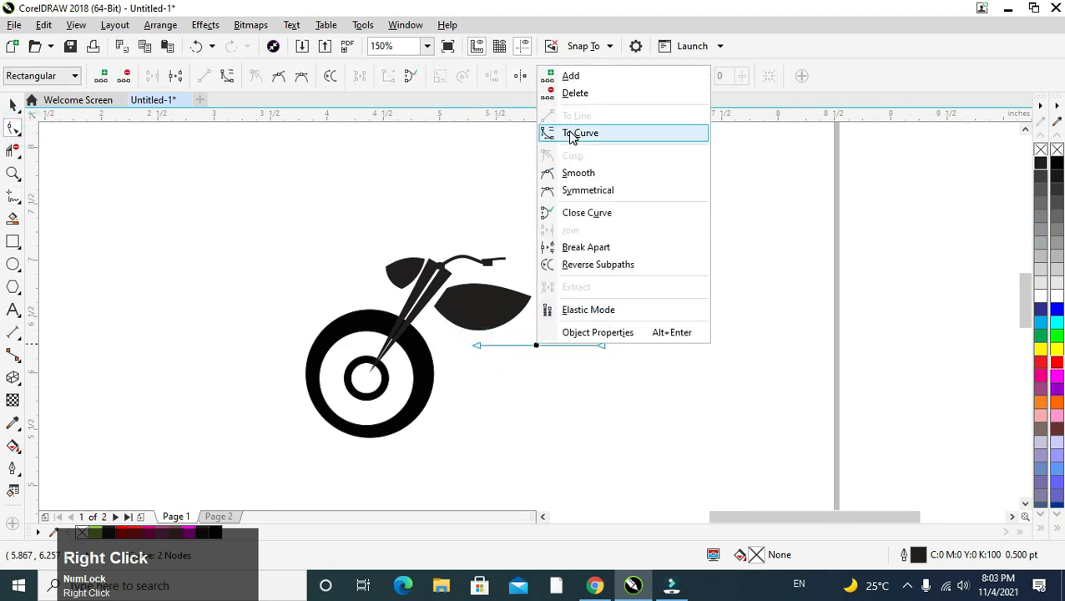
pyautogui.click(570, 132)
pyautogui.moveTo(517, 367); pyautogui.dragTo(567, 334)
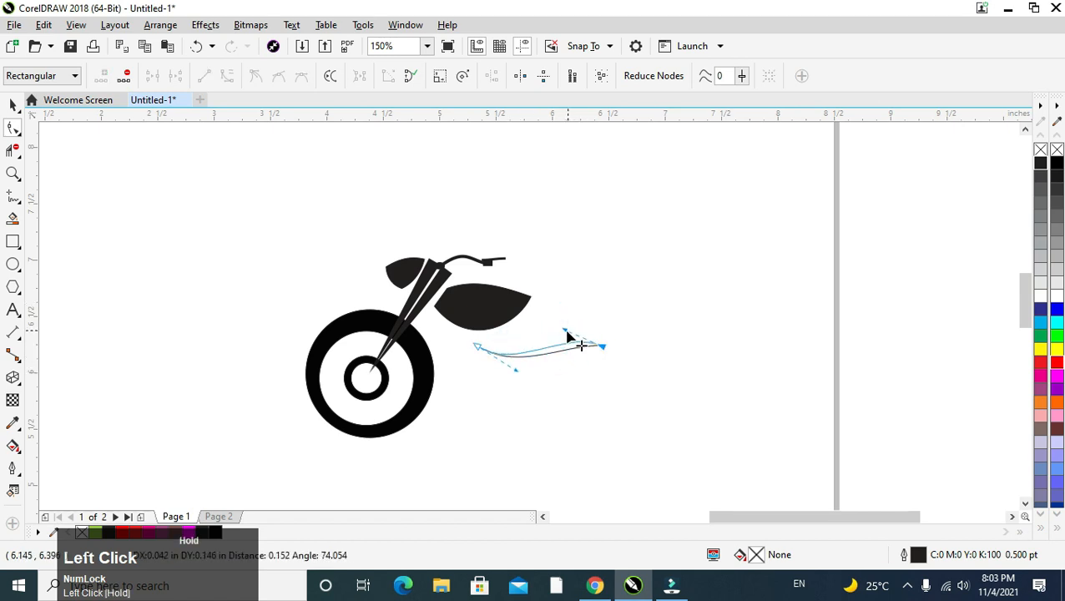
# Extend both ends of the S curve and strengthen its bends until it measures about 1.597 by 0.333 inches.
pyautogui.moveTo(474, 346); pyautogui.dragTo(461, 346)
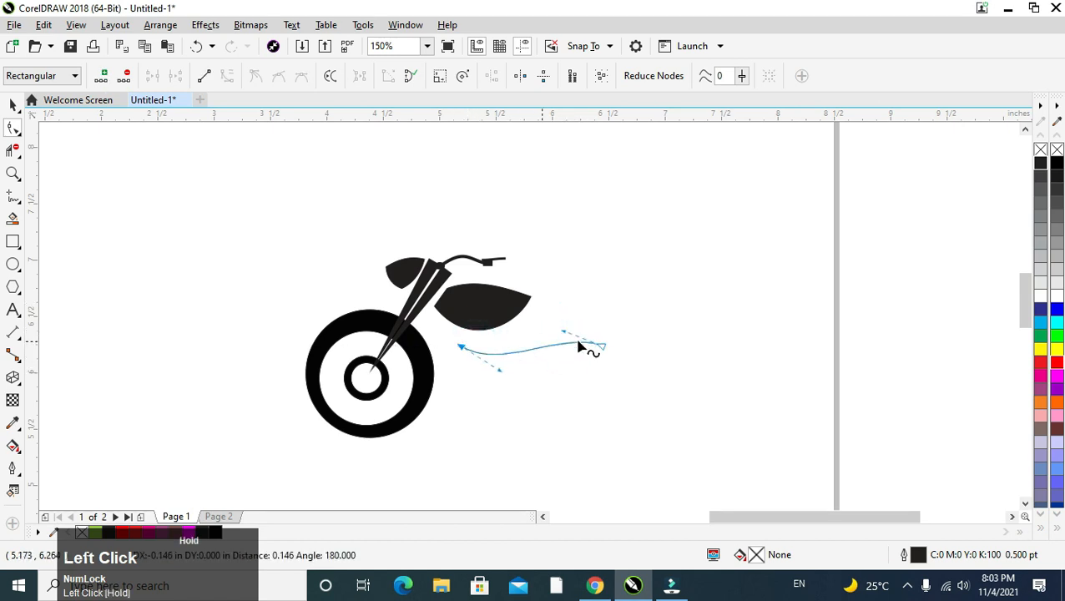
pyautogui.moveTo(605, 346); pyautogui.dragTo(588, 300)
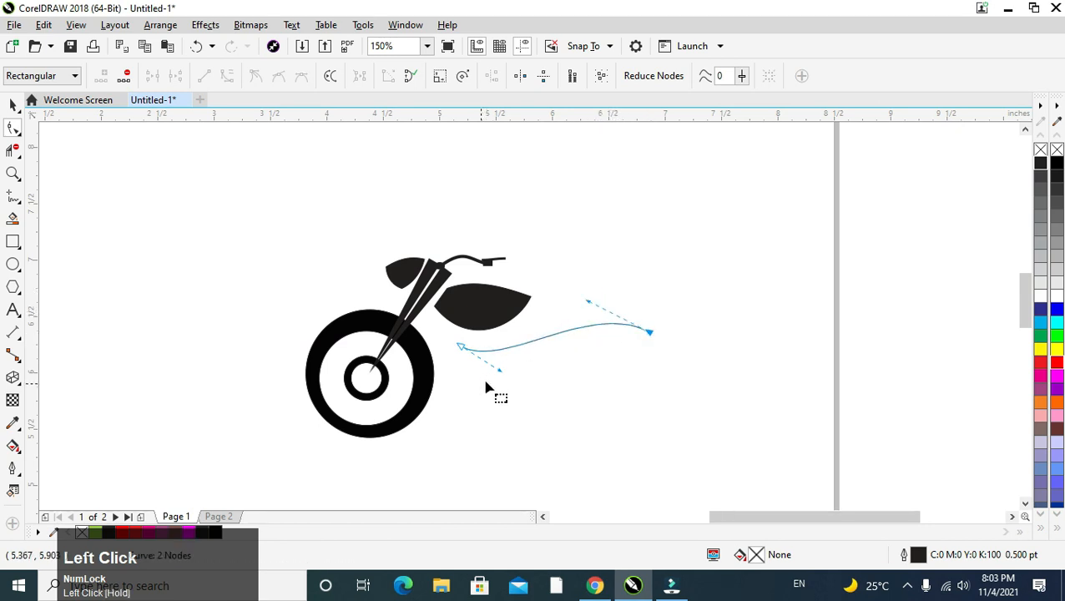
pyautogui.moveTo(501, 372); pyautogui.dragTo(498, 386)
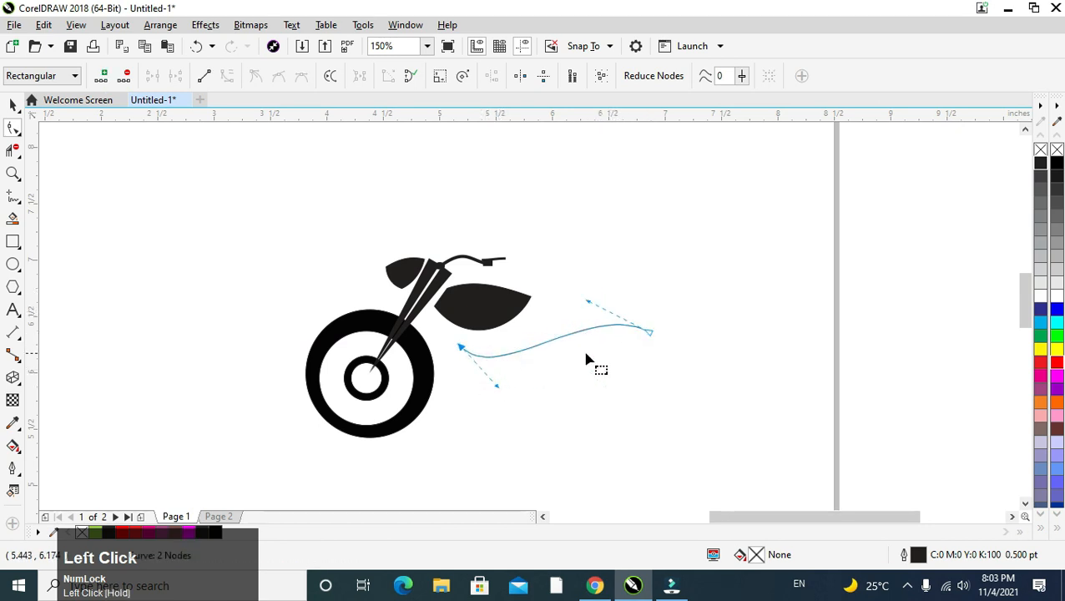
pyautogui.moveTo(648, 338); pyautogui.dragTo(639, 338)
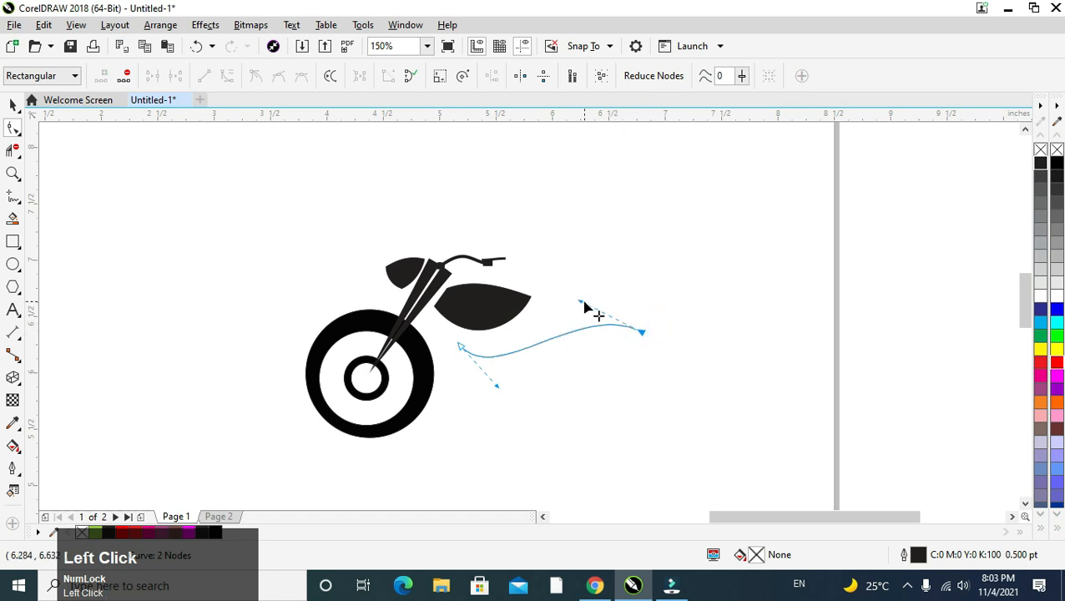
pyautogui.moveTo(584, 303); pyautogui.dragTo(584, 285)
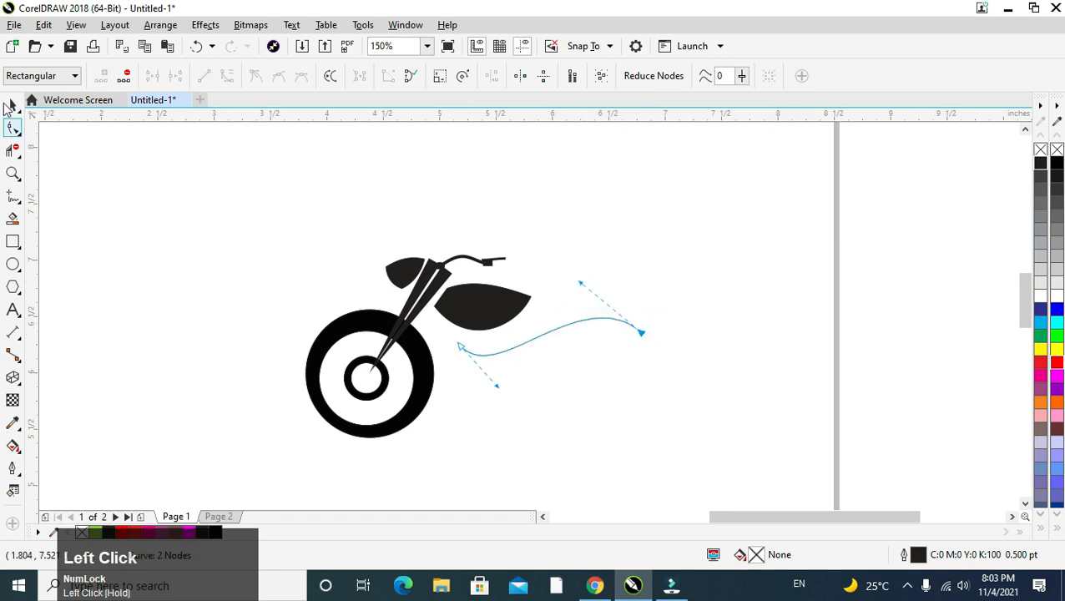
# Place a duplicate of the S curve a short distance directly below the original.
pyautogui.click(9, 106)
pyautogui.moveTo(547, 333); pyautogui.dragTo(554, 373)
pyautogui.rightClick(554, 373)
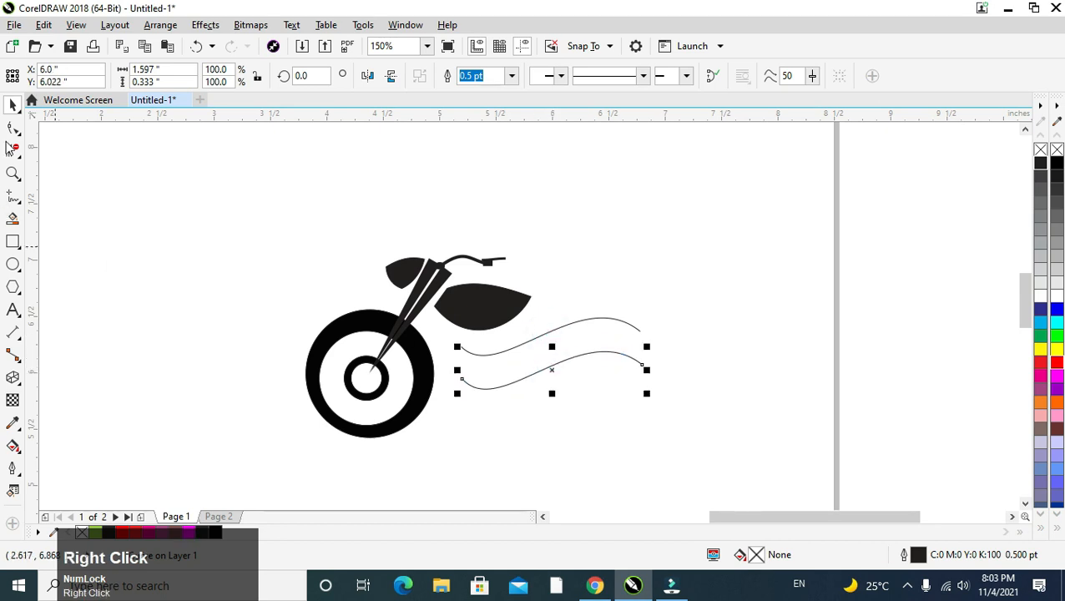
# Combine the two S curves into a single curve object.
pyautogui.click(12, 127)
pyautogui.click(473, 358)
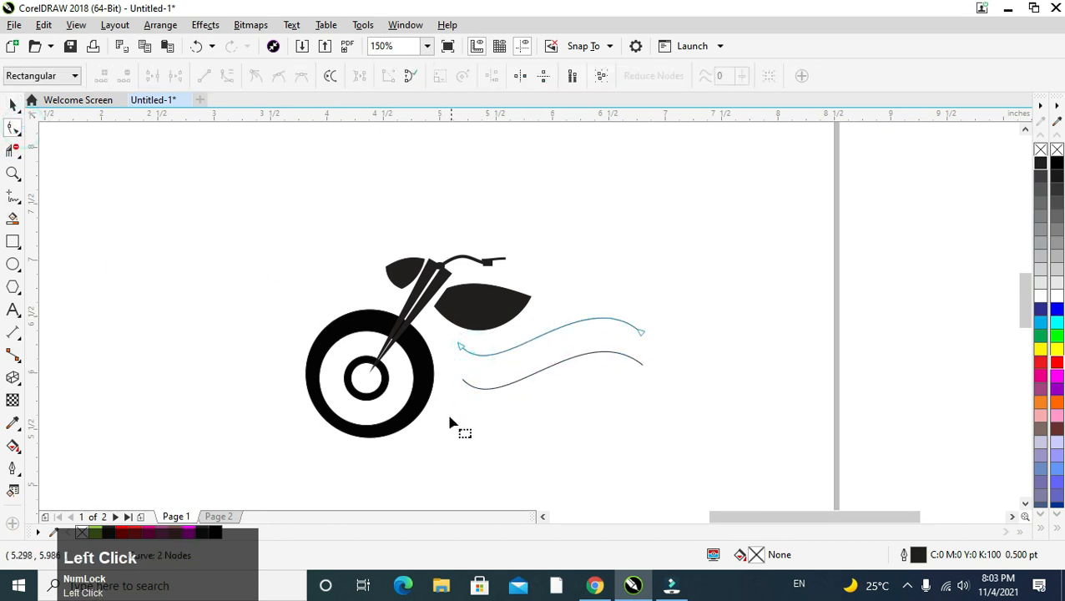
pyautogui.moveTo(449, 423); pyautogui.dragTo(678, 303)
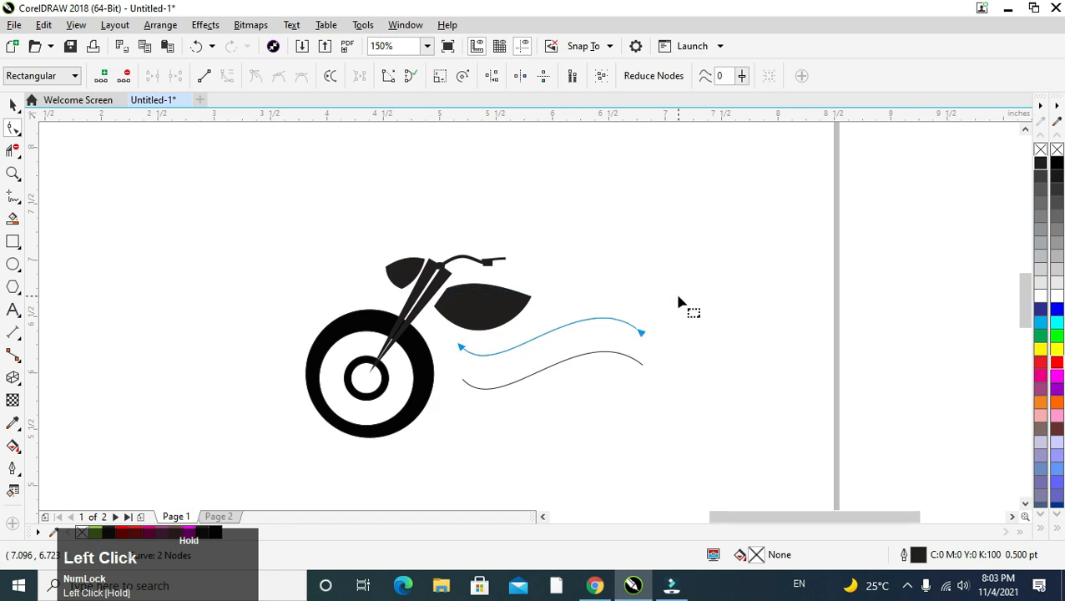
pyautogui.keyDown('shift'); pyautogui.click(637, 365); pyautogui.keyUp('shift')
pyautogui.click(12, 104)
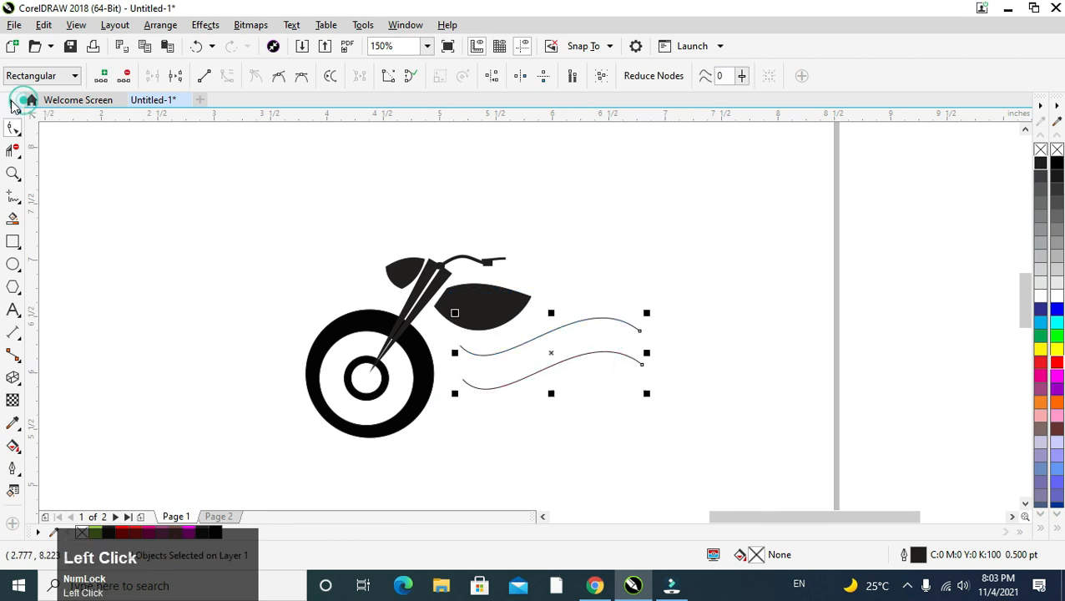
pyautogui.click(418, 76)
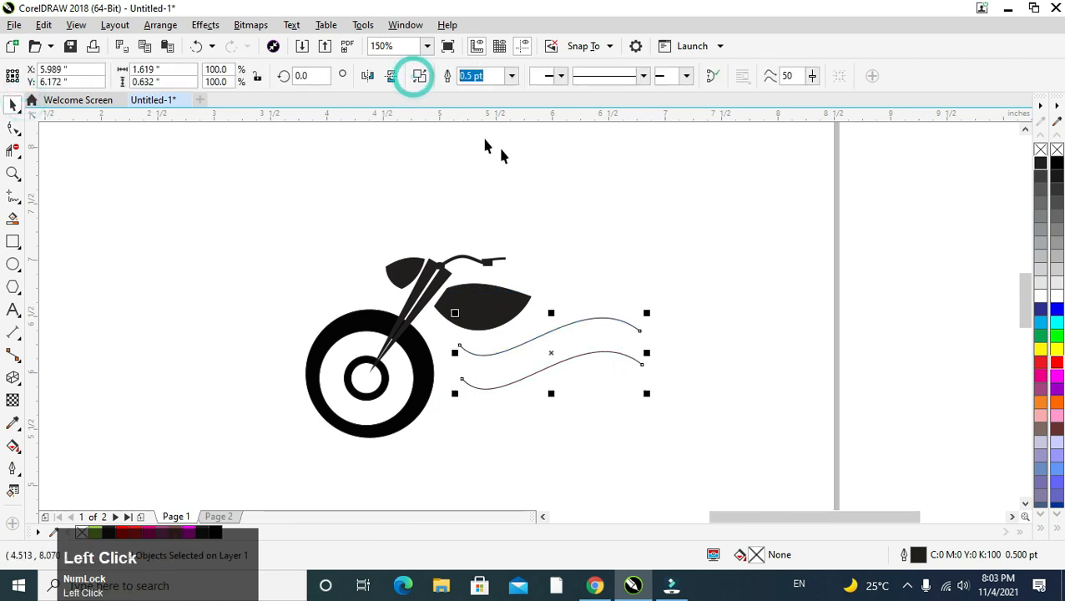
pyautogui.click(540, 174)
# Join the front end nodes and the rear end nodes of the two S curves to form one closed shape.
pyautogui.click(13, 129)
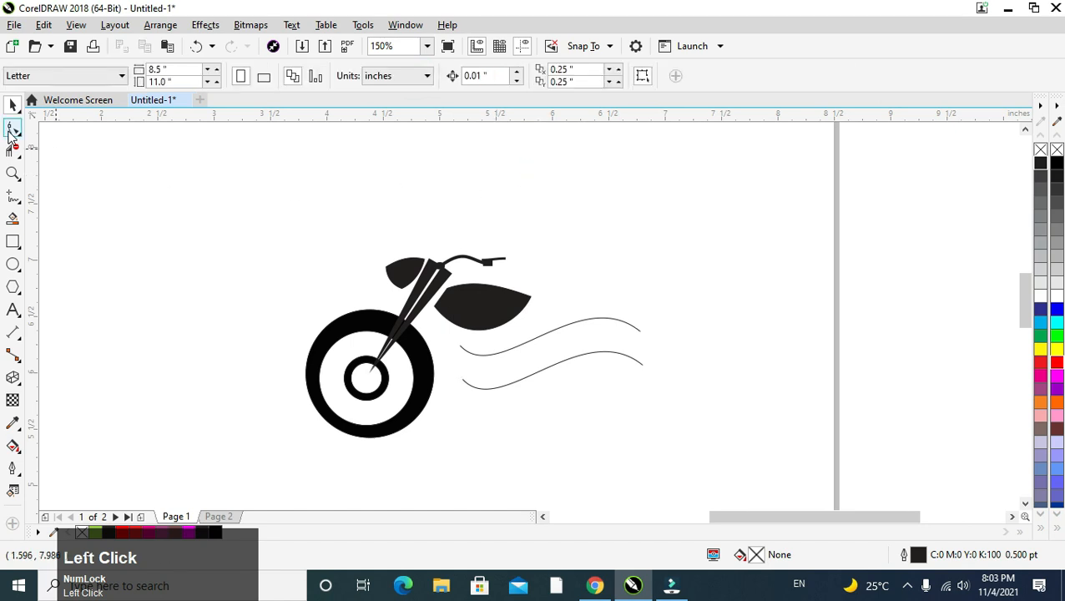
pyautogui.click(473, 385)
pyautogui.moveTo(443, 410); pyautogui.dragTo(481, 332)
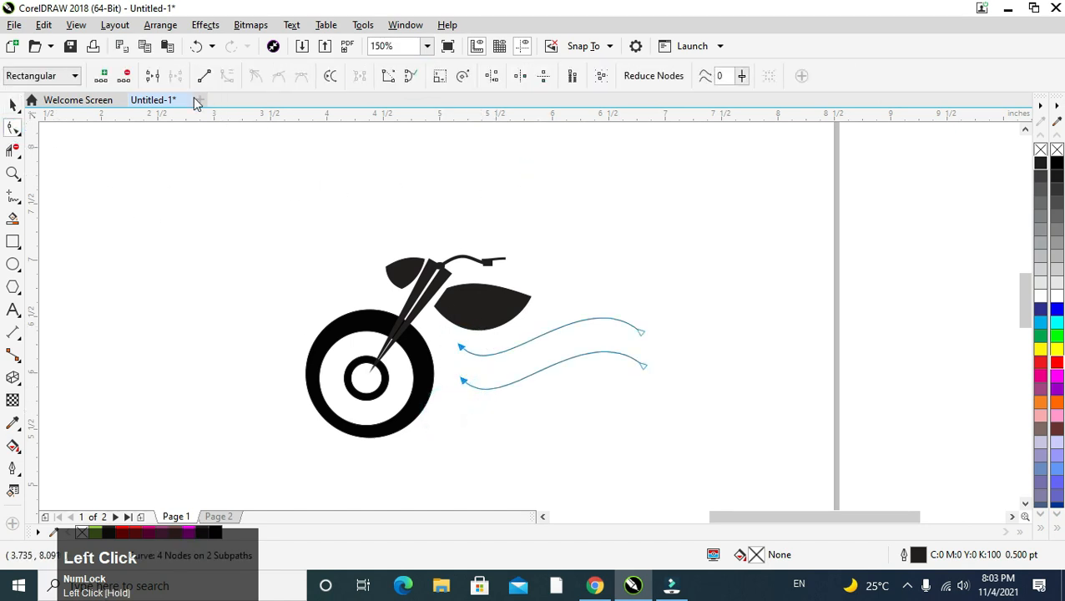
pyautogui.click(148, 78)
pyautogui.moveTo(618, 397); pyautogui.dragTo(651, 292)
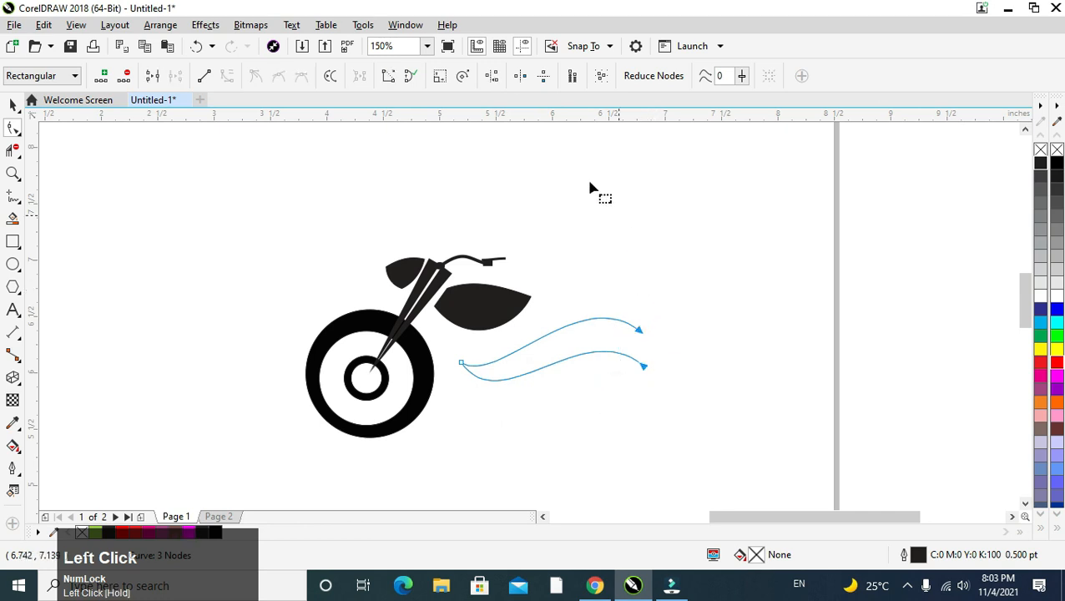
pyautogui.click(152, 78)
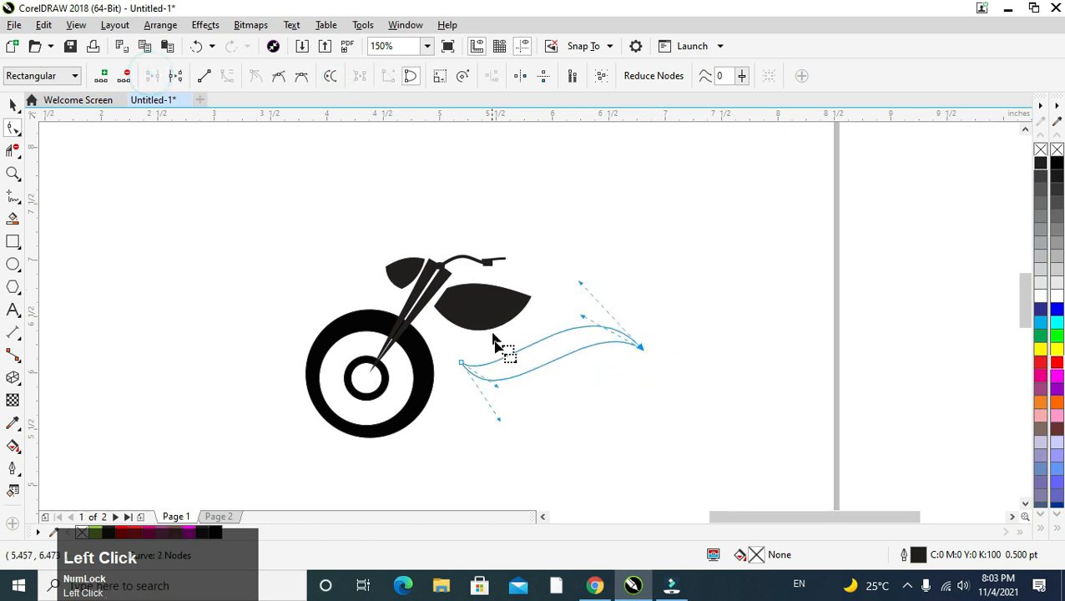
# Reshape the closed S shape by raising its upper rear curve and flattening the upper edge near its front tip.
pyautogui.click(494, 388)
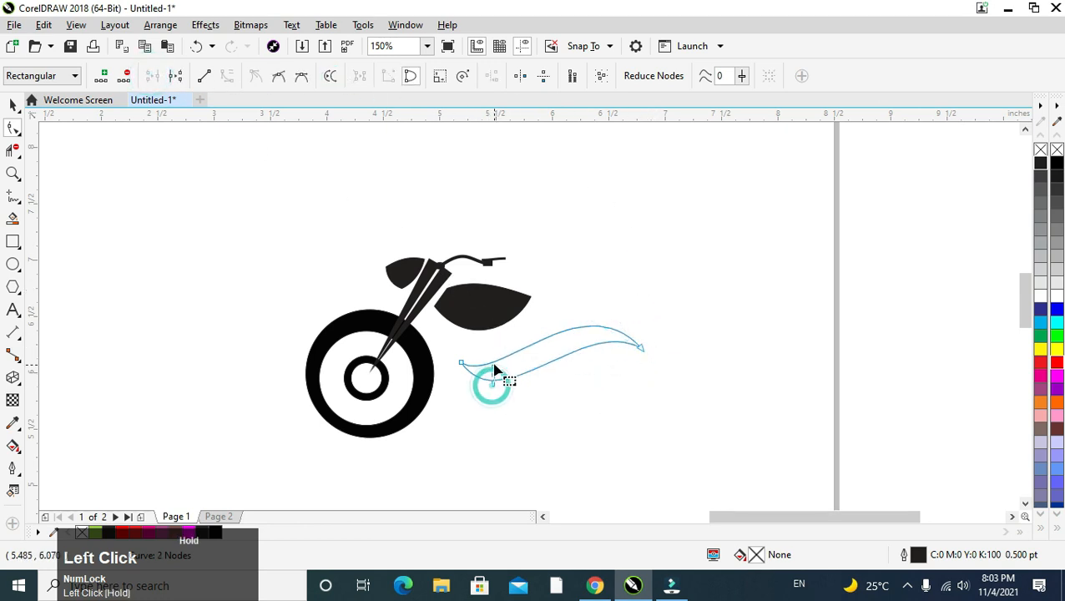
pyautogui.click(638, 345)
pyautogui.click(638, 348)
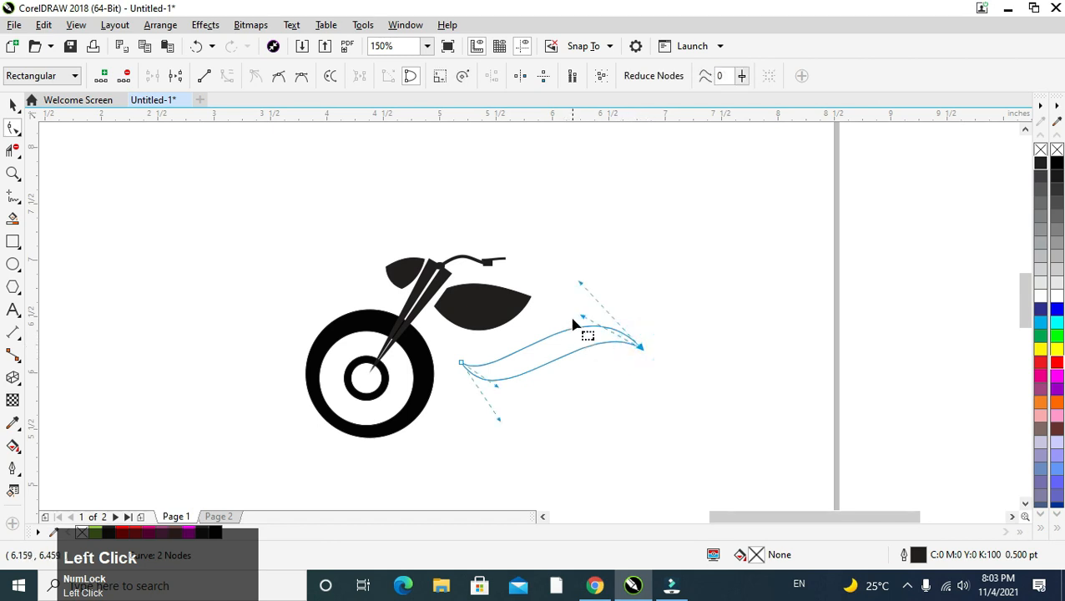
pyautogui.moveTo(579, 280); pyautogui.dragTo(587, 259)
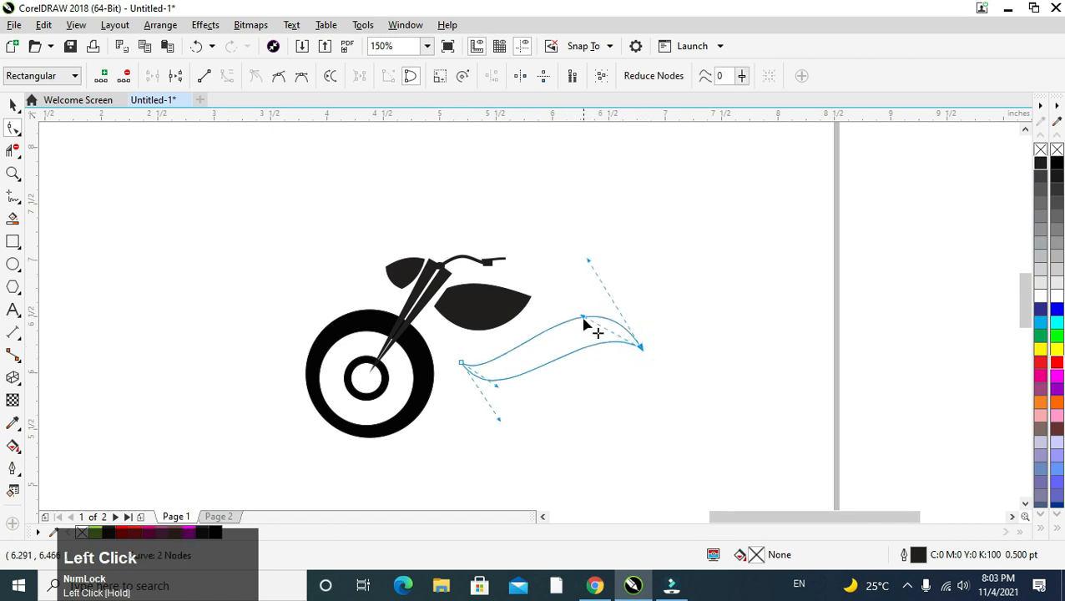
pyautogui.moveTo(583, 317); pyautogui.dragTo(580, 314)
pyautogui.moveTo(494, 384); pyautogui.dragTo(488, 371)
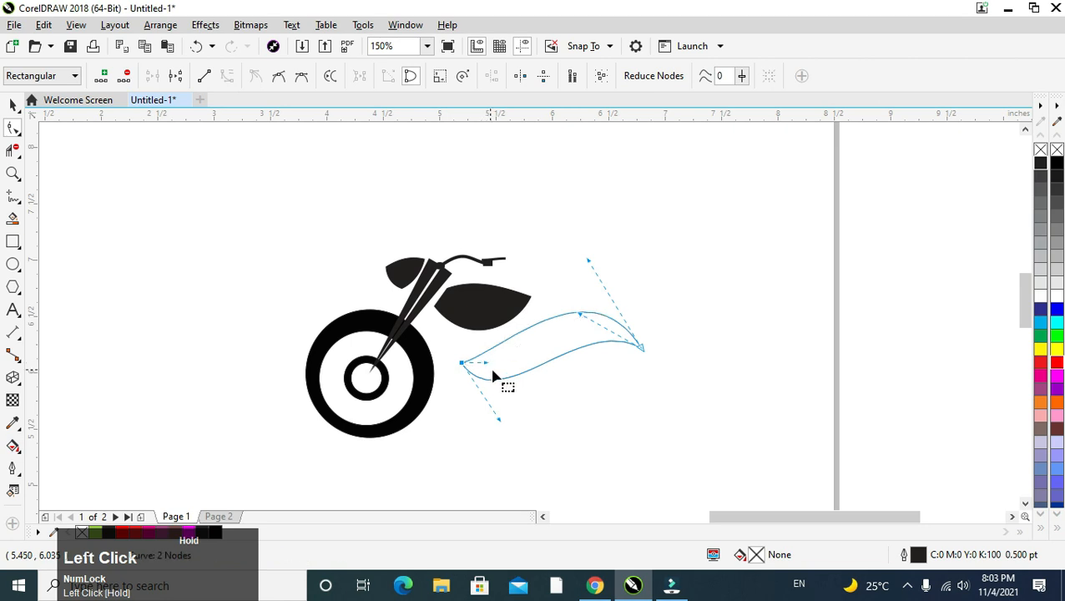
# Fill the S shape with red (R:255 G:0 B:0) and shift it slightly toward the fuel tank.
pyautogui.click(10, 104)
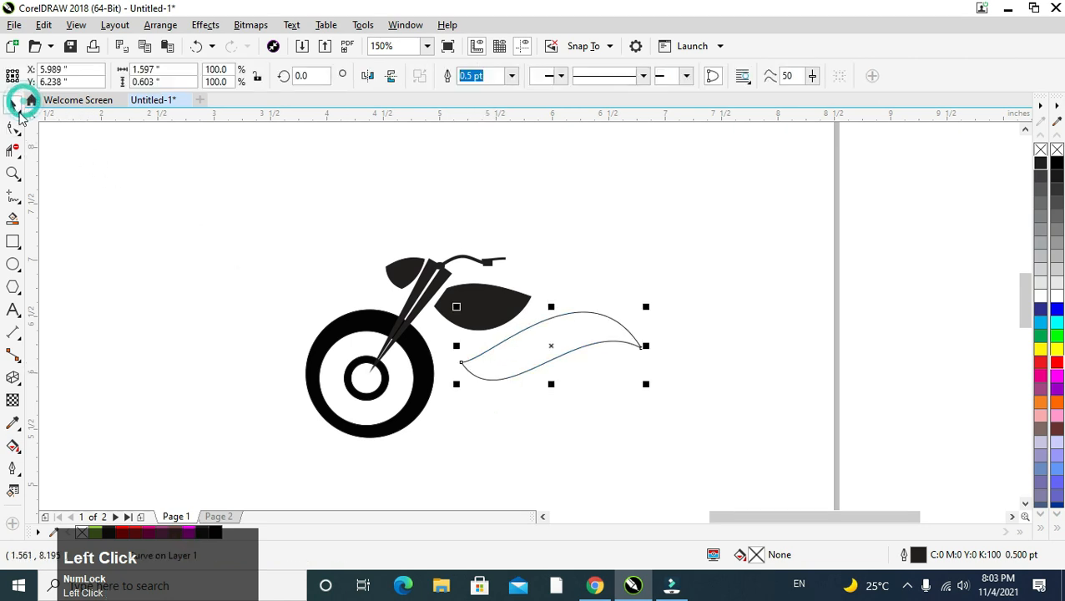
pyautogui.click(1040, 366)
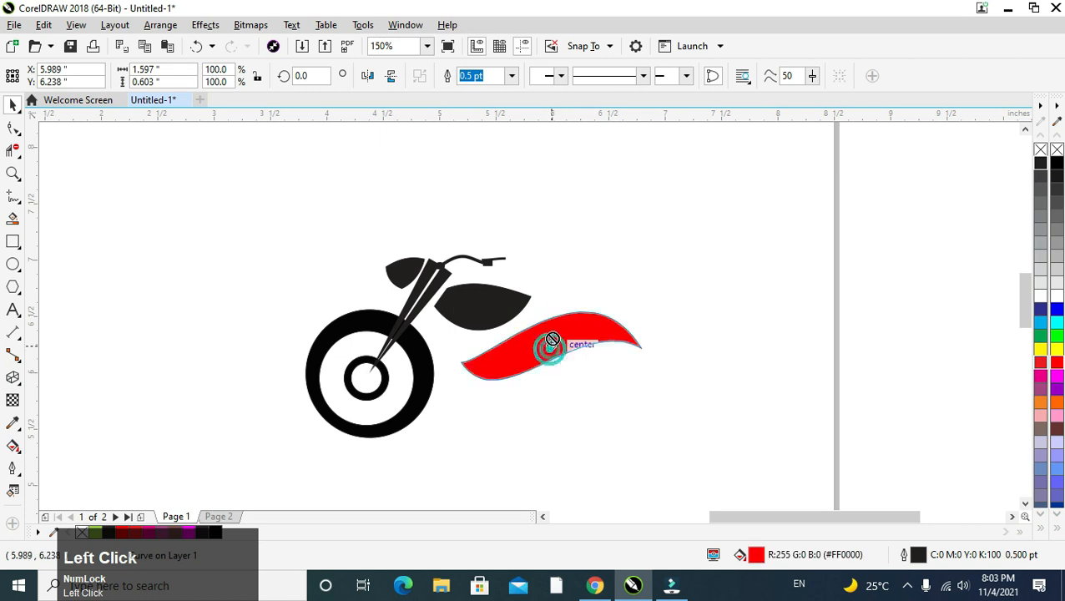
pyautogui.moveTo(552, 339)
pyautogui.mouseDown()
pyautogui.moveTo(549, 354)
pyautogui.moveTo(545, 340)
pyautogui.moveTo(565, 344)
pyautogui.mouseUp()
pyautogui.hotkey('shift', 'Right')
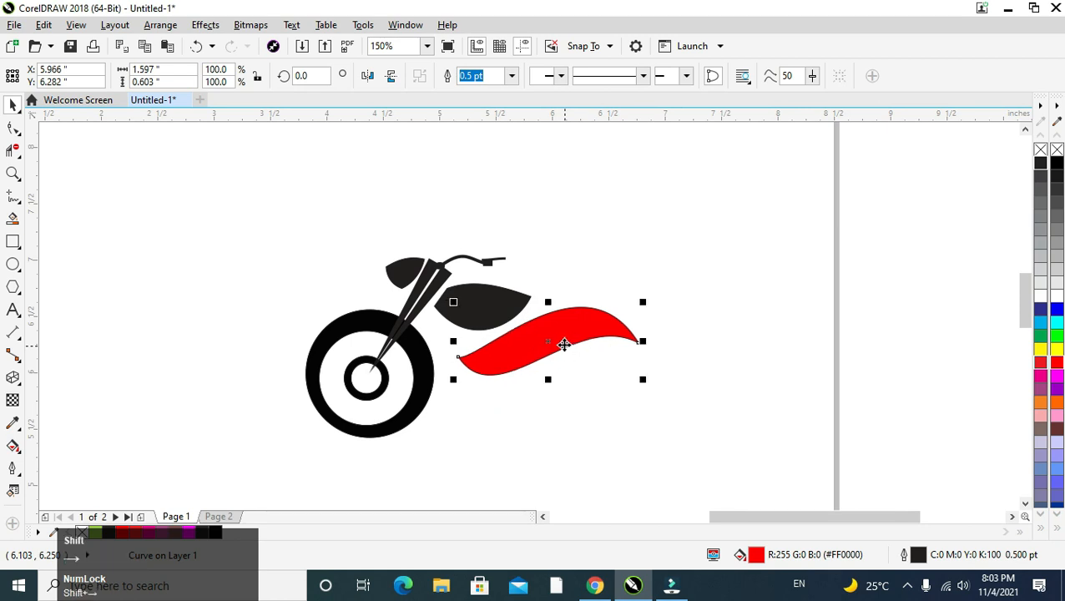
# Mirror the red shape horizontally and vertically, and place it snugly beneath the fuel tank.
pyautogui.click(367, 75)
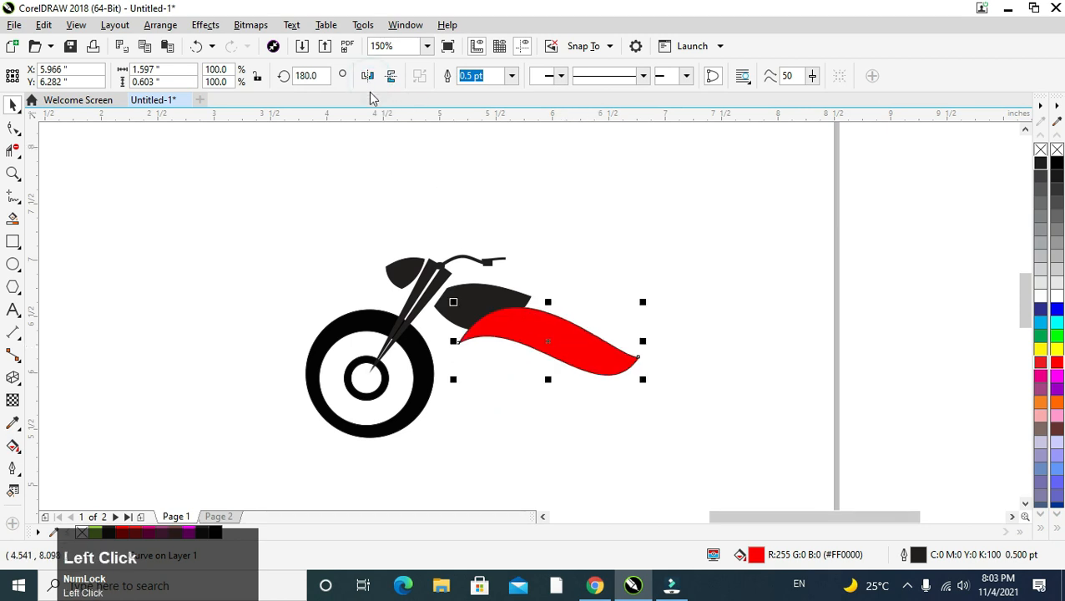
pyautogui.click(392, 75)
pyautogui.moveTo(551, 350); pyautogui.dragTo(546, 345)
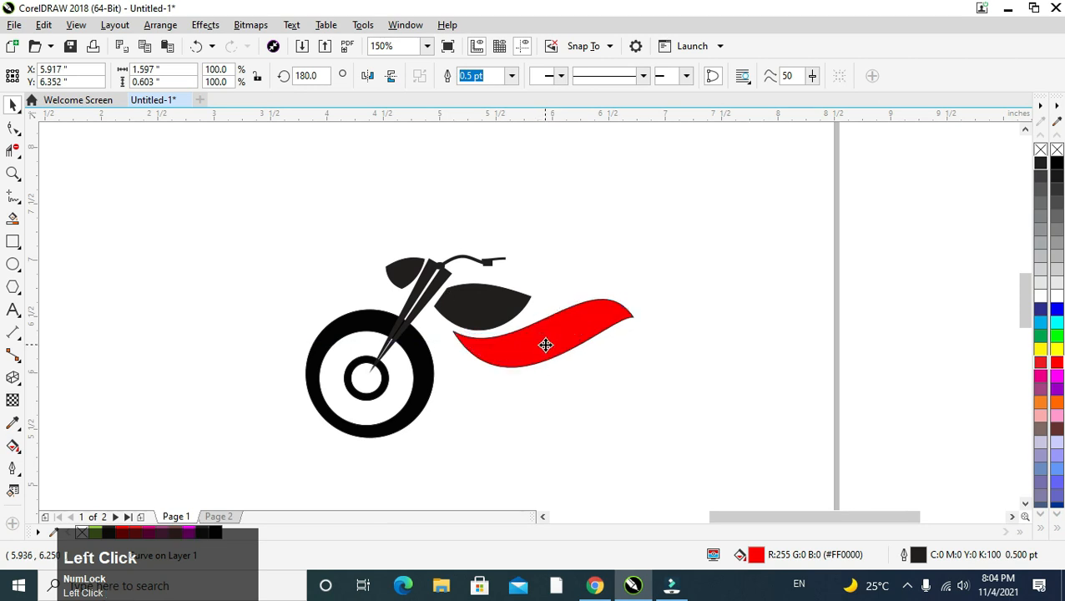
pyautogui.click(653, 346)
pyautogui.click(587, 327)
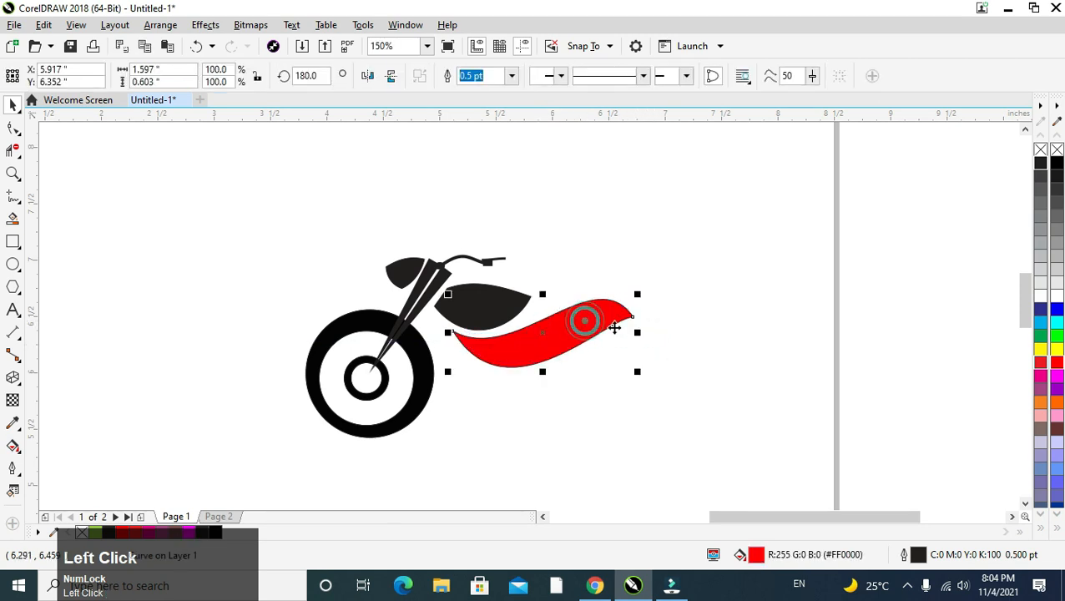
# Stretch the fuel tank's rear tip backward so the tank extends further over the red shape.
pyautogui.click(11, 129)
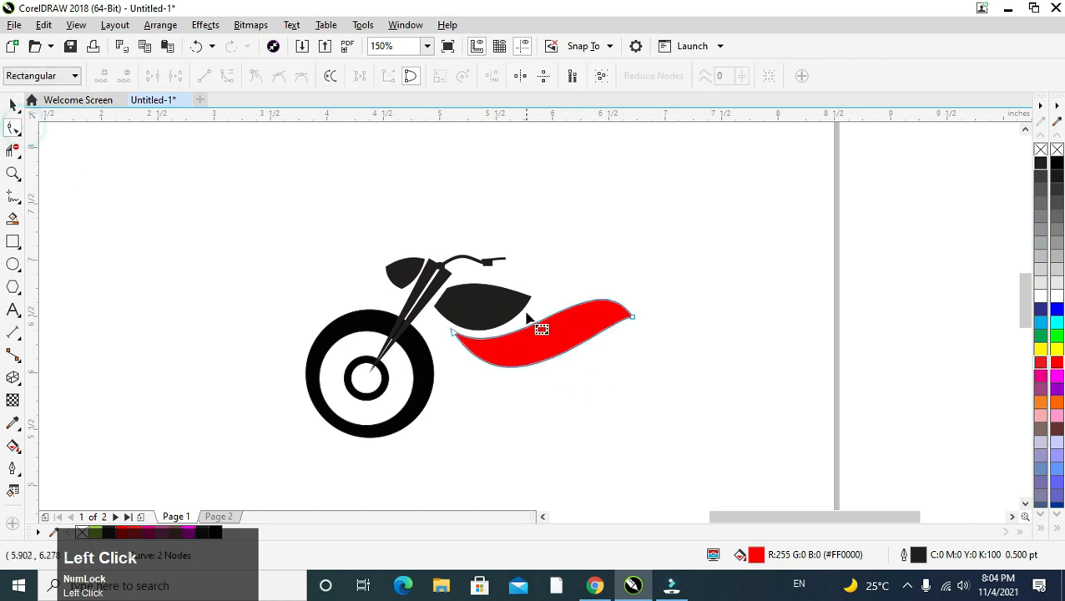
pyautogui.click(529, 306)
pyautogui.moveTo(531, 300); pyautogui.dragTo(554, 295)
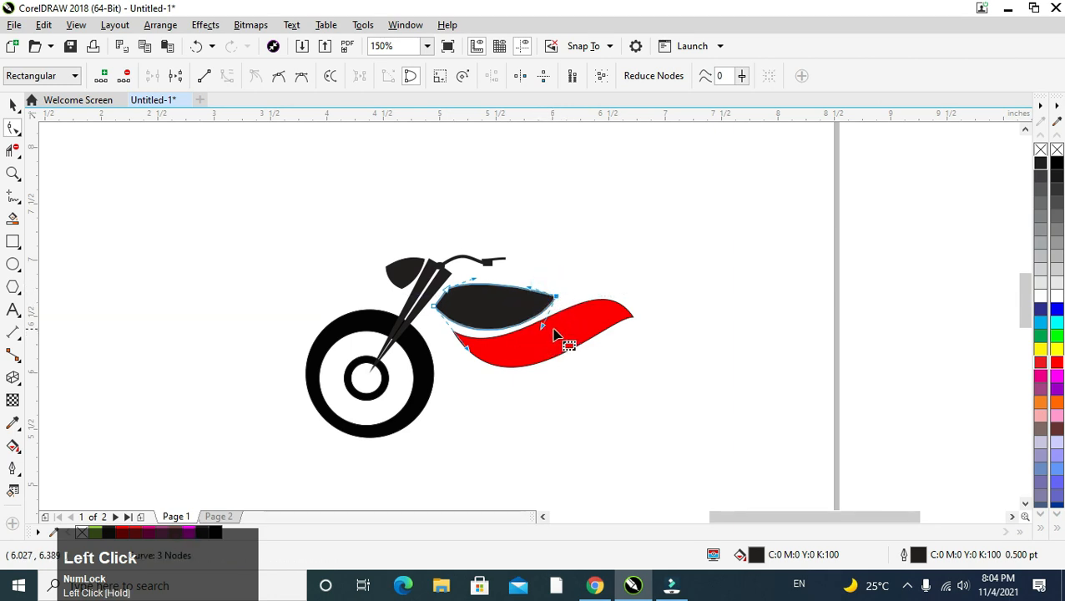
# Lower the front part of the red shape's upper edge to widen the gap beneath the tank, undoing the extra front-node move.
pyautogui.click(459, 337)
pyautogui.moveTo(454, 334); pyautogui.dragTo(519, 382)
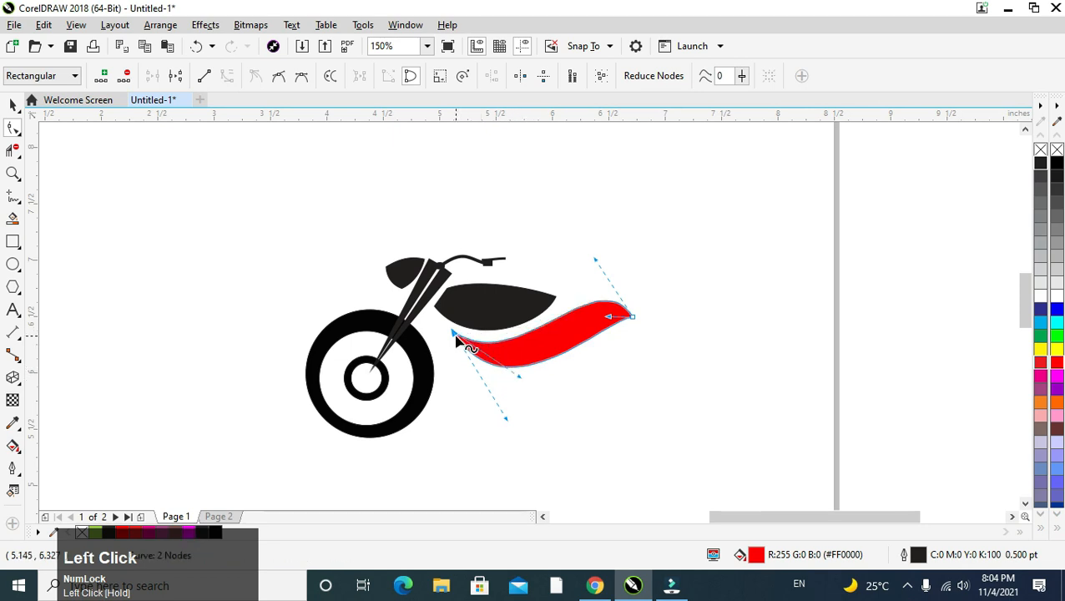
pyautogui.moveTo(456, 336); pyautogui.dragTo(466, 339)
pyautogui.hotkey('ctrl', 'z')
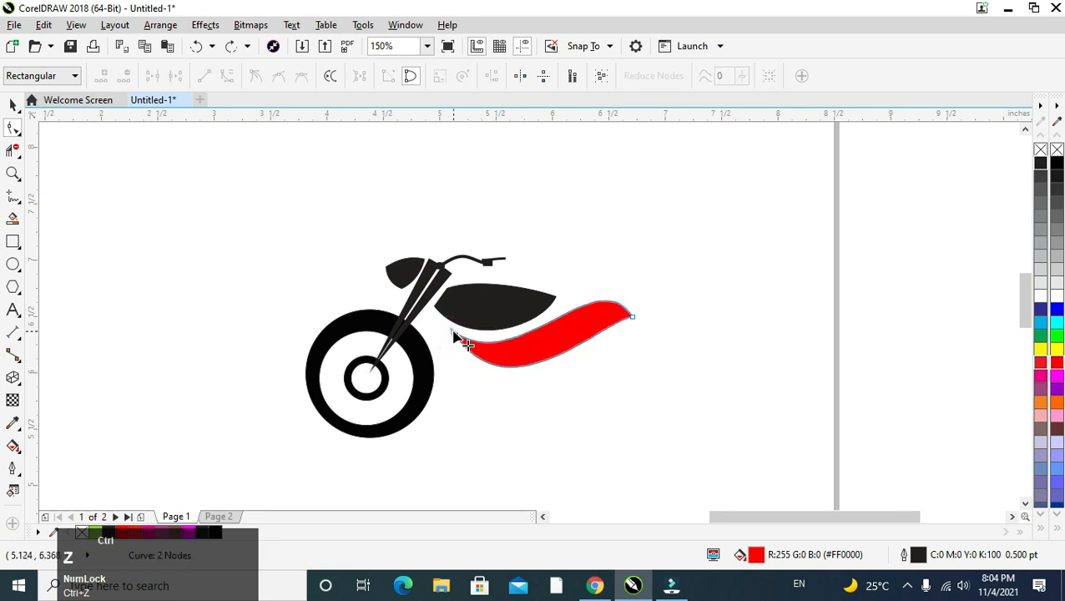
pyautogui.click(13, 105)
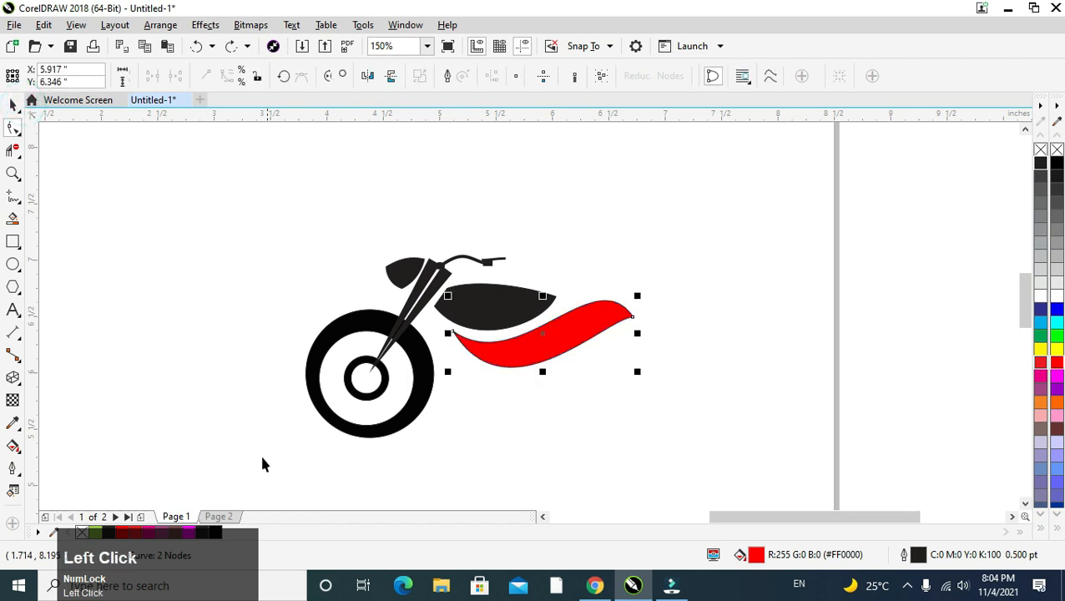
# Copy the "Raj Auto" and "Service" texts from Page 2 to Page 1 and move them below the red shape.
pyautogui.click(218, 516)
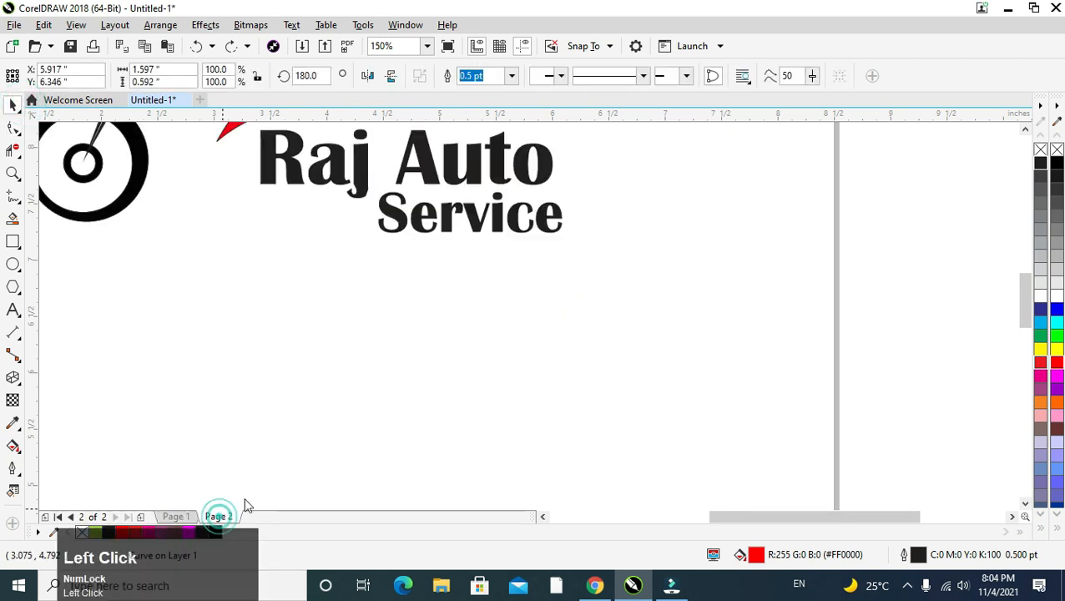
pyautogui.click(409, 175)
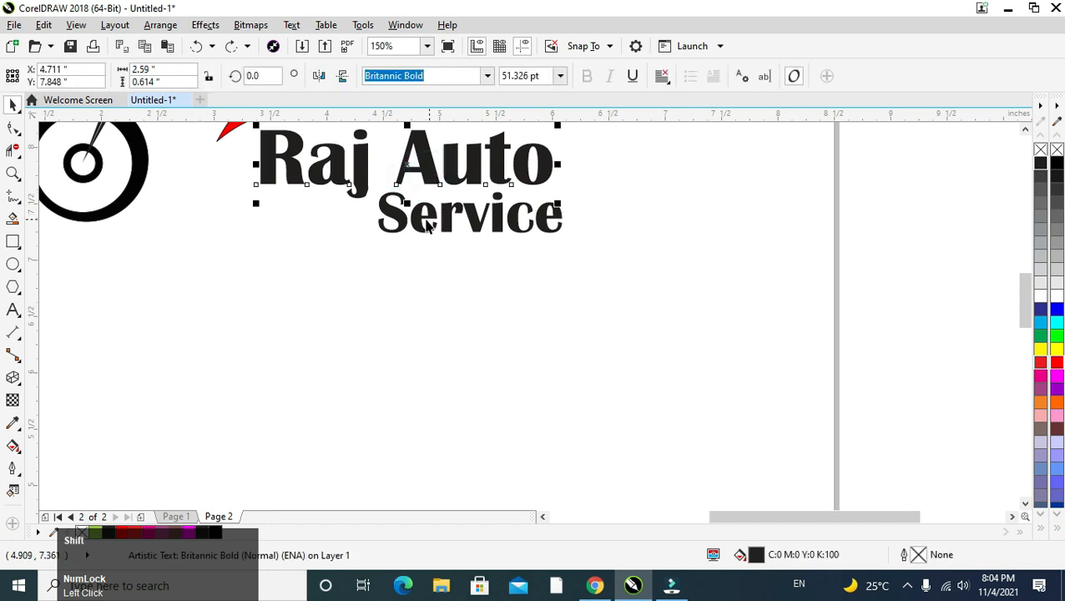
pyautogui.keyDown('shift'); pyautogui.click(422, 221); pyautogui.keyUp('shift')
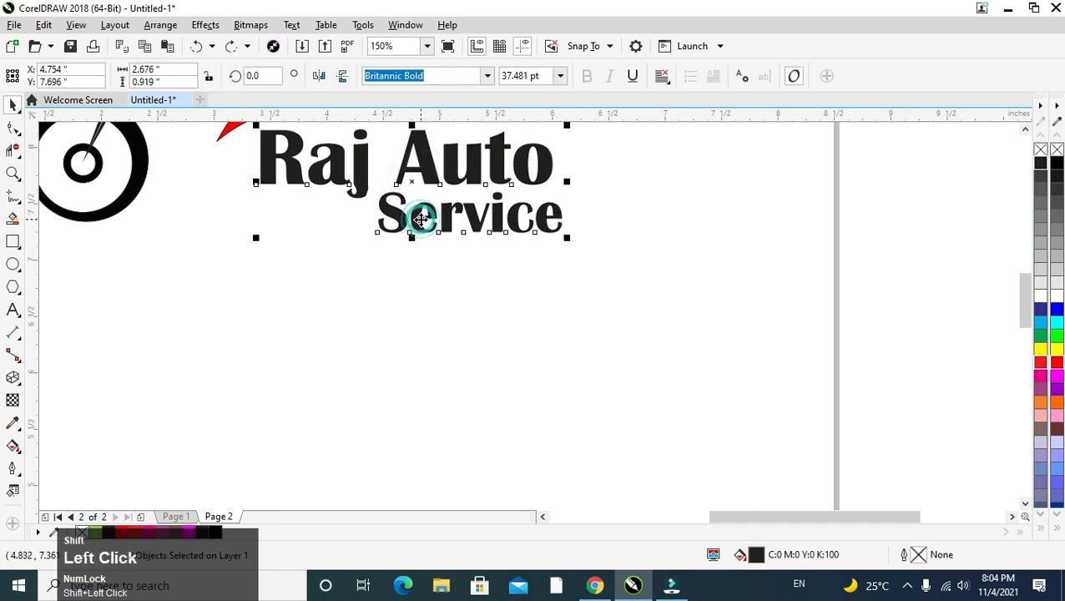
pyautogui.click(194, 517)
pyautogui.hotkey('ctrl', 'v')
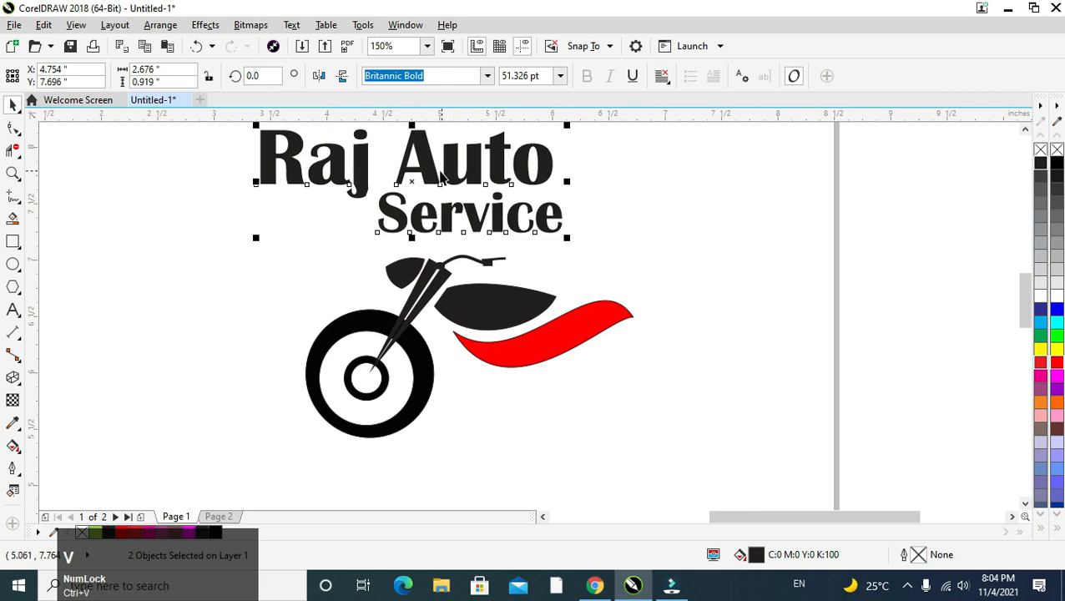
pyautogui.moveTo(440, 175); pyautogui.dragTo(669, 392)
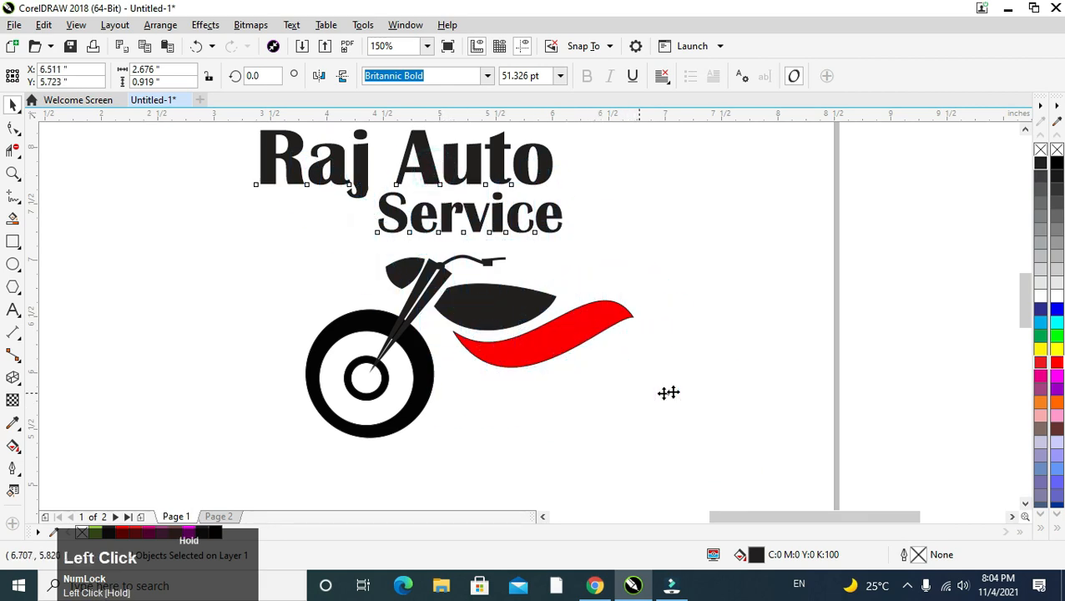
# Scale both texts to about 1.978 by 0.679 inches, set them against the red shape's lower edge, and shift "Service" slightly rearward.
pyautogui.moveTo(764, 349); pyautogui.dragTo(729, 363)
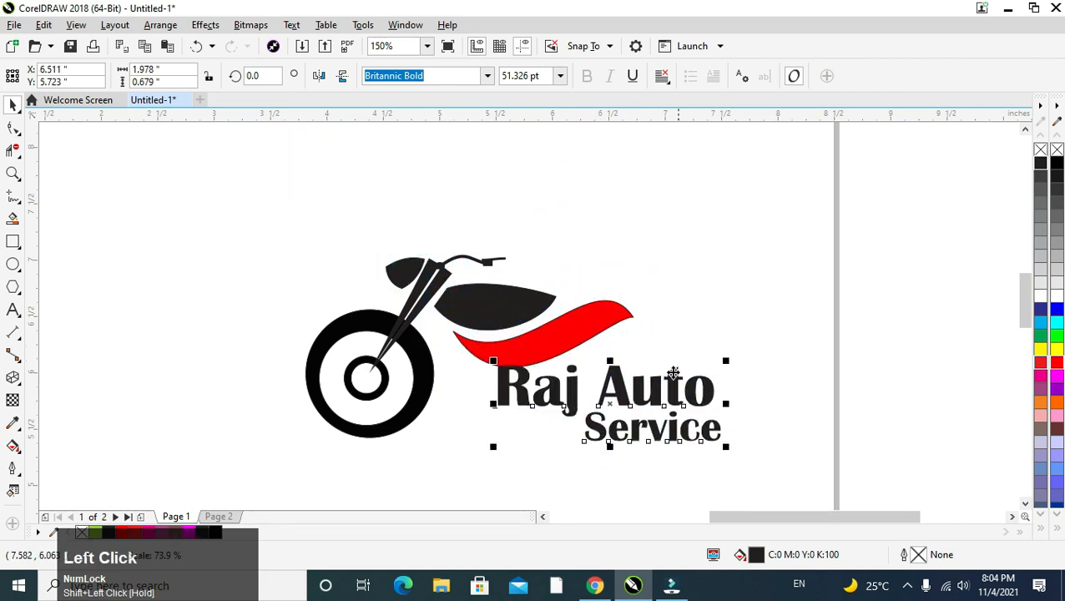
pyautogui.moveTo(610, 380)
pyautogui.mouseDown()
pyautogui.moveTo(647, 387)
pyautogui.moveTo(557, 379)
pyautogui.moveTo(607, 363)
pyautogui.moveTo(595, 361)
pyautogui.moveTo(622, 365)
pyautogui.moveTo(599, 363)
pyautogui.mouseUp()
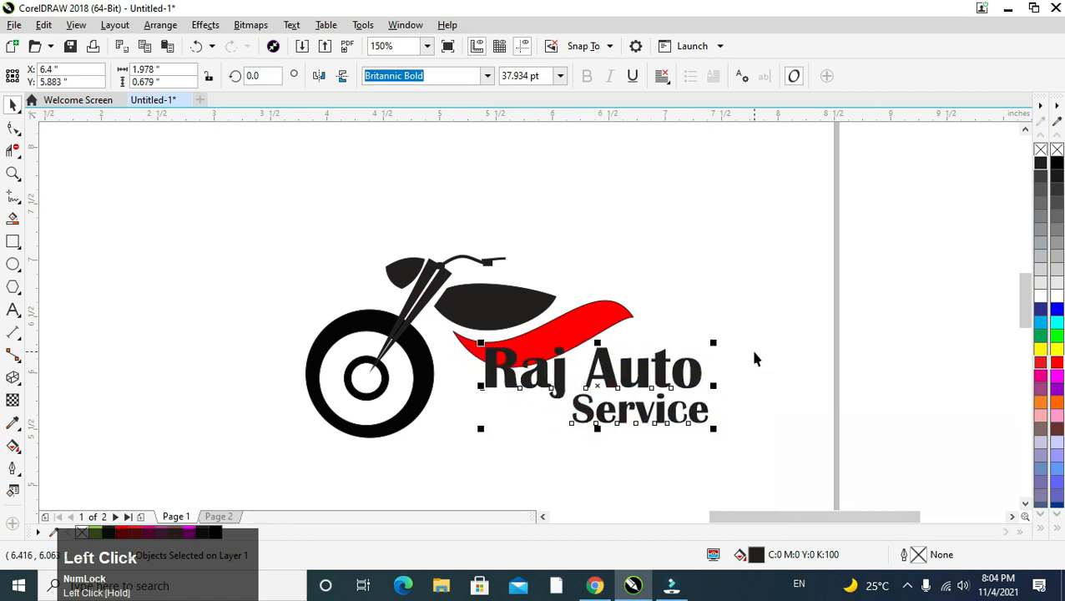
pyautogui.click(751, 351)
pyautogui.click(637, 409)
pyautogui.moveTo(637, 409); pyautogui.dragTo(623, 428)
# Remove the outline from the red shape by setting its outline width to None.
pyautogui.click(599, 324)
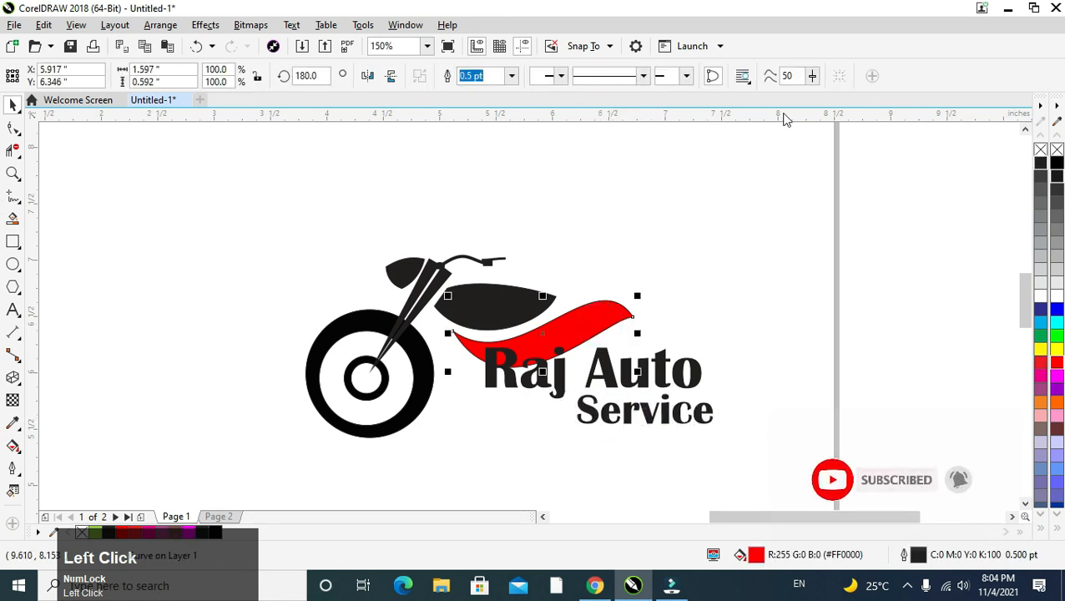
pyautogui.click(512, 76)
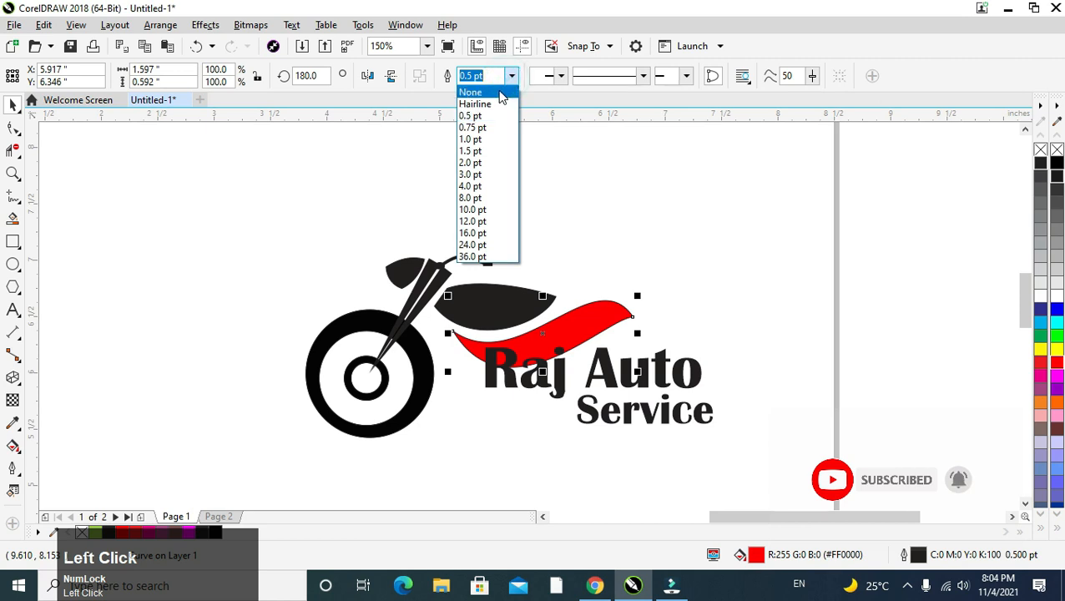
pyautogui.click(476, 90)
pyautogui.click(601, 185)
pyautogui.click(601, 310)
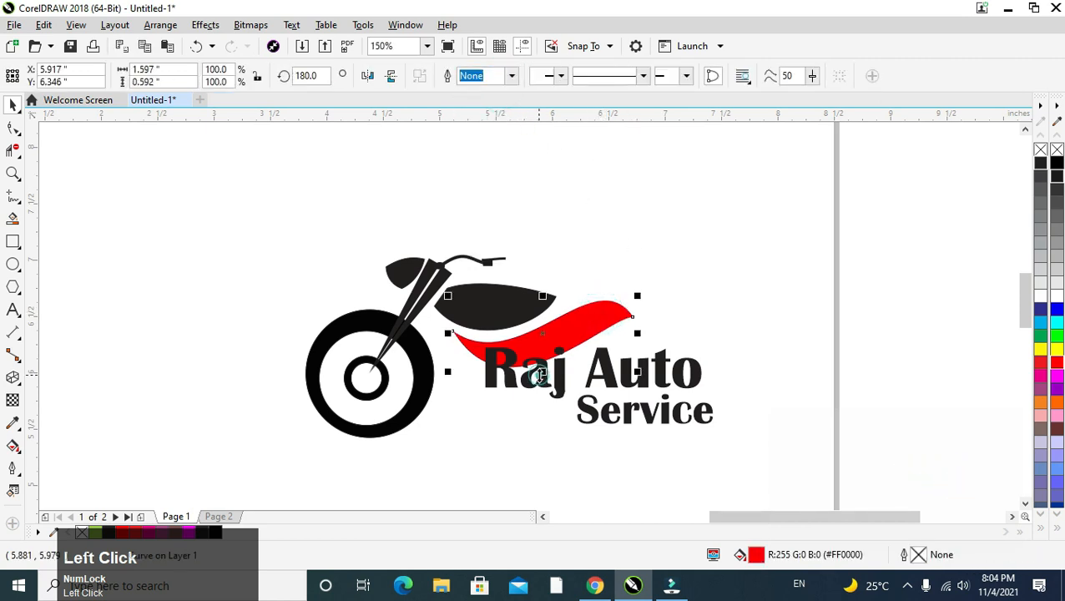
# Move "Raj Auto" and "Service" closer to the front wheel, keeping "Service" beneath the end of "Raj Auto".
pyautogui.moveTo(554, 386)
pyautogui.mouseDown()
pyautogui.moveTo(556, 404)
pyautogui.moveTo(541, 395)
pyautogui.mouseUp()
pyautogui.moveTo(600, 421); pyautogui.dragTo(587, 428)
pyautogui.click(729, 354)
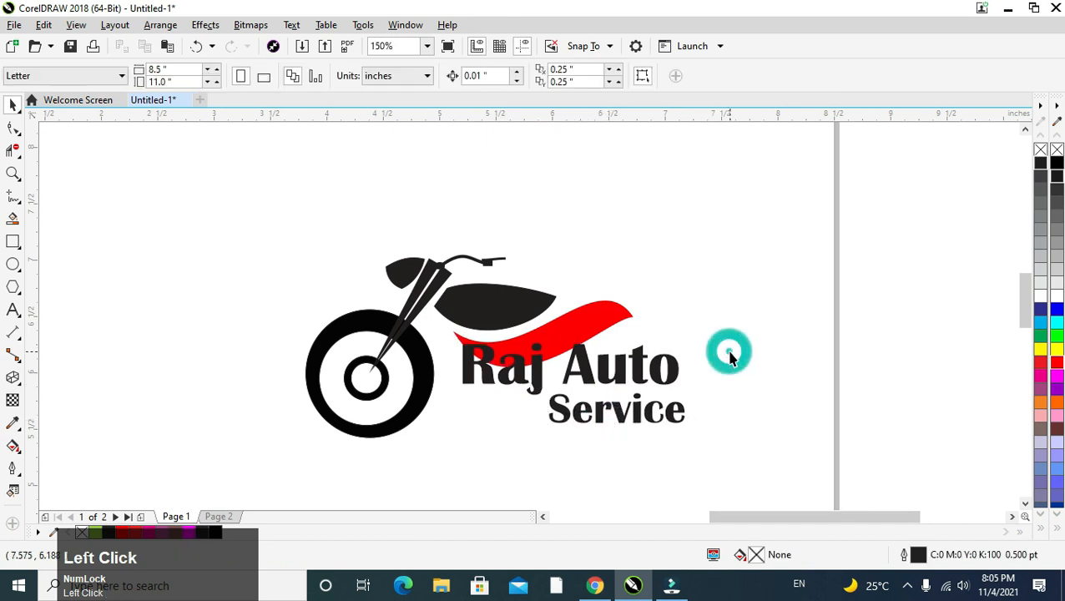